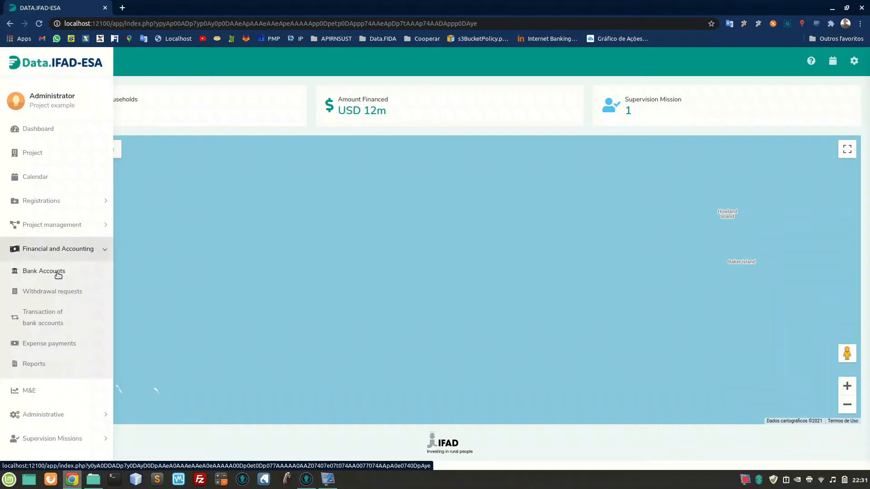
# Start a new bank account registration and enter "Operational account" as its name.
pyautogui.click(57, 274)
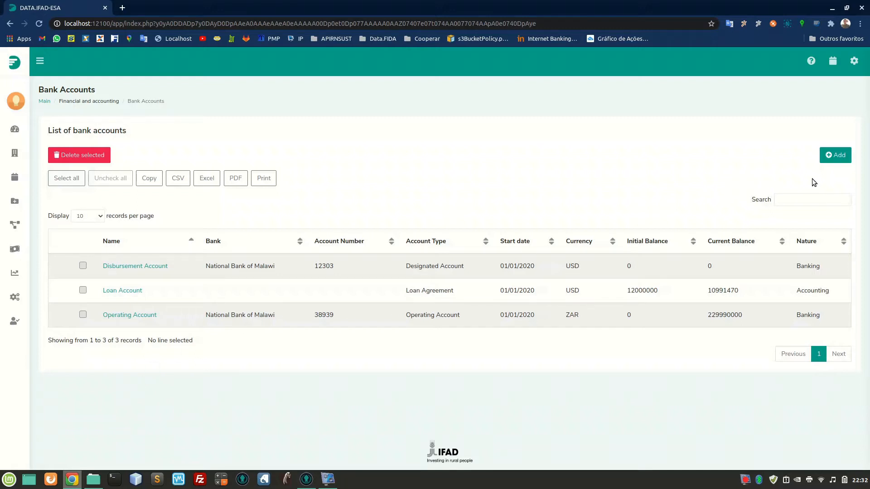
pyautogui.click(831, 159)
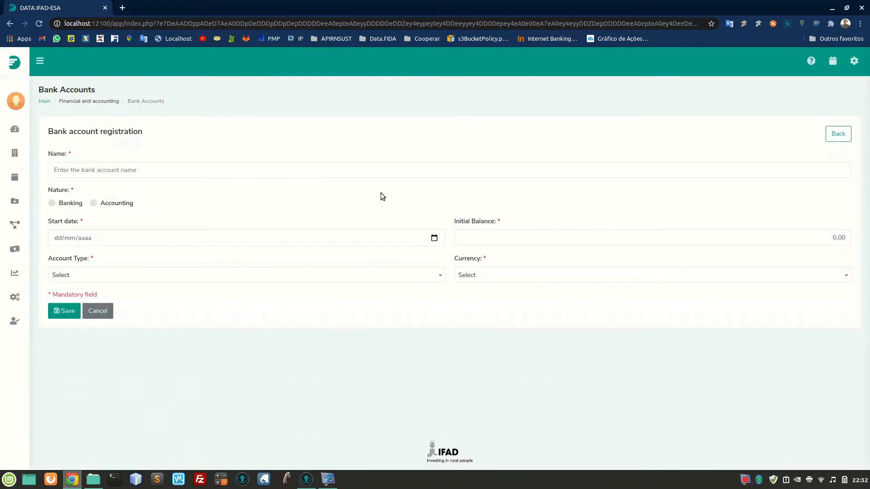
pyautogui.click(249, 175)
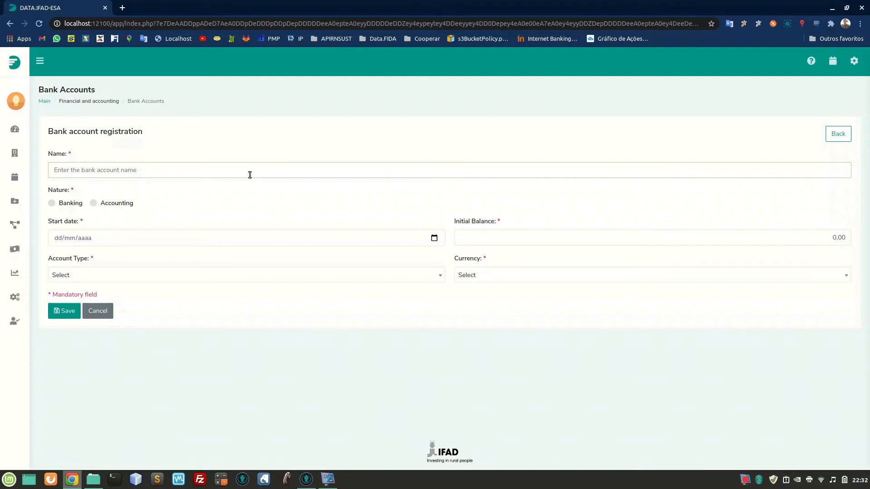
pyautogui.write('Operational account')
# Try both the Banking and Accounting natures for the new account, leaving Banking selected.
pyautogui.click(74, 206)
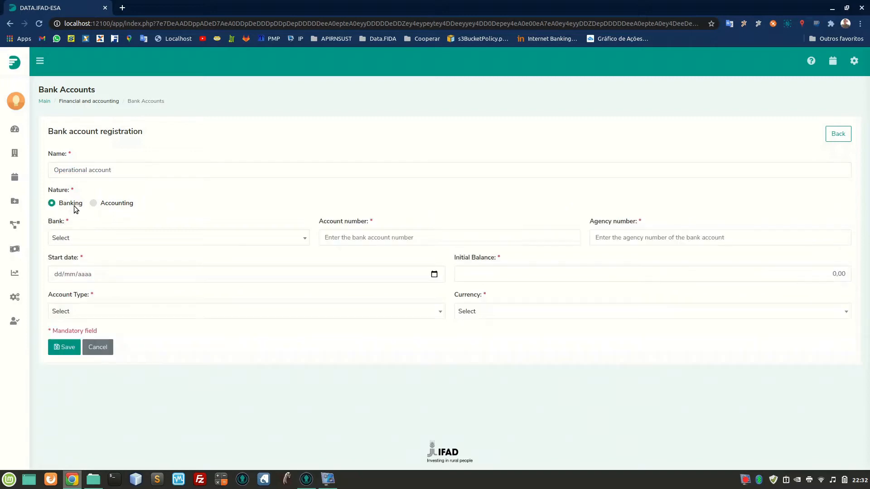
pyautogui.click(111, 203)
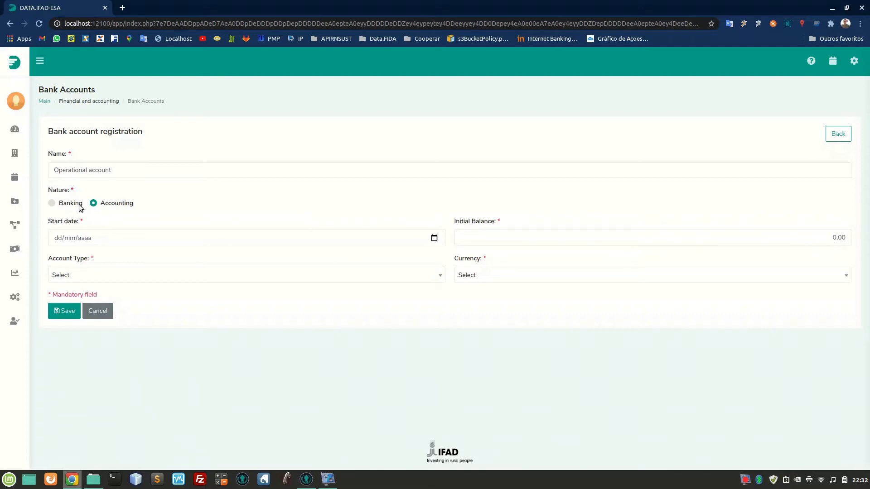
pyautogui.click(81, 208)
# Examine the registration form's bank, account number, agency number, start date, initial balance, account type and currency fields.
pyautogui.click(97, 246)
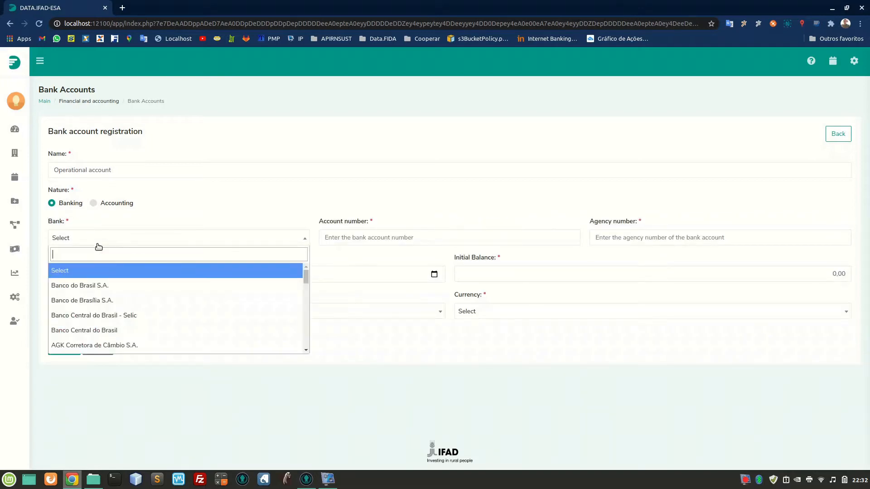
pyautogui.click(99, 246)
pyautogui.click(360, 238)
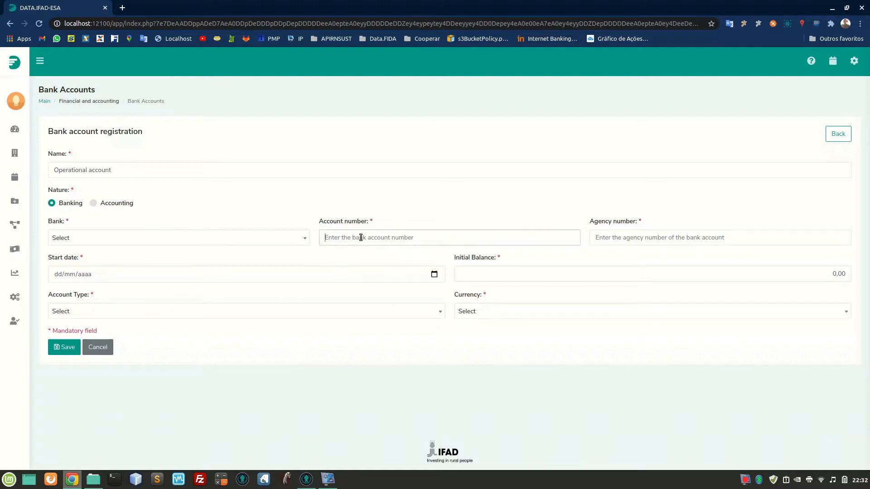
pyautogui.click(619, 238)
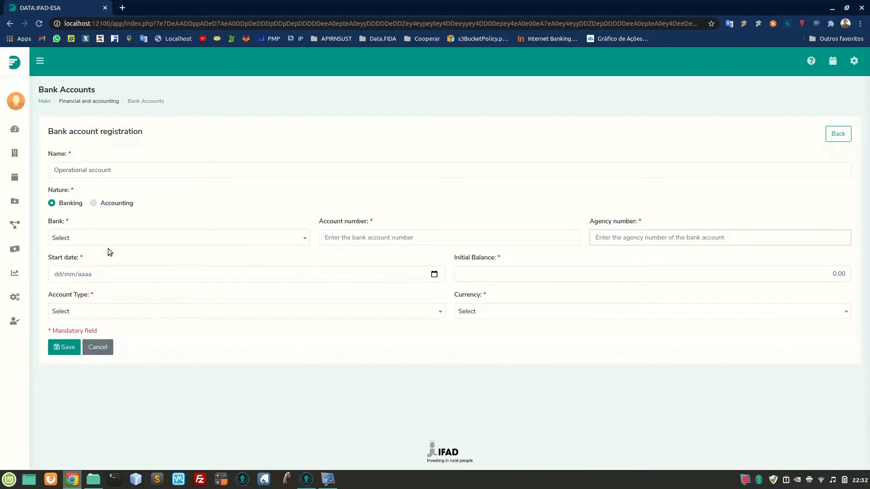
pyautogui.click(63, 275)
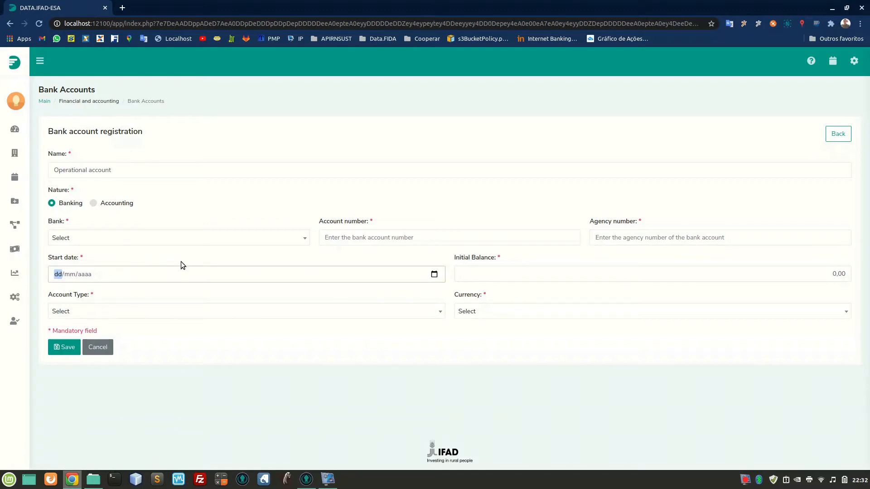
pyautogui.click(507, 271)
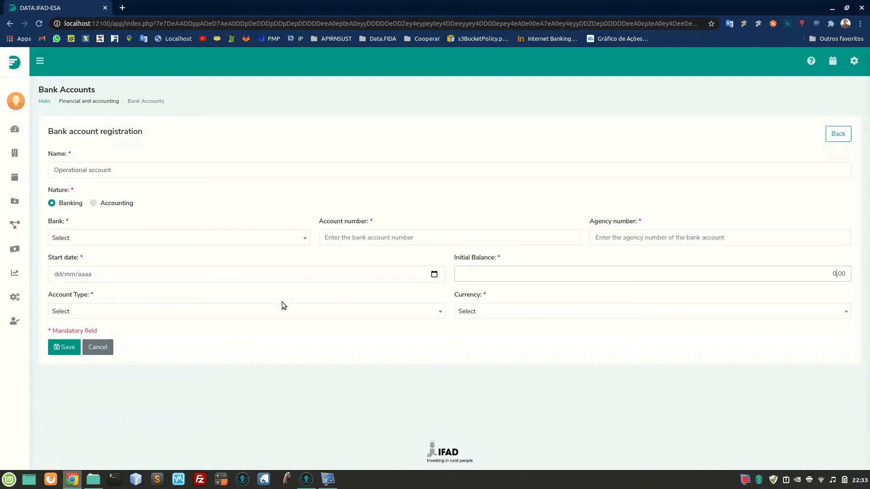
pyautogui.click(249, 313)
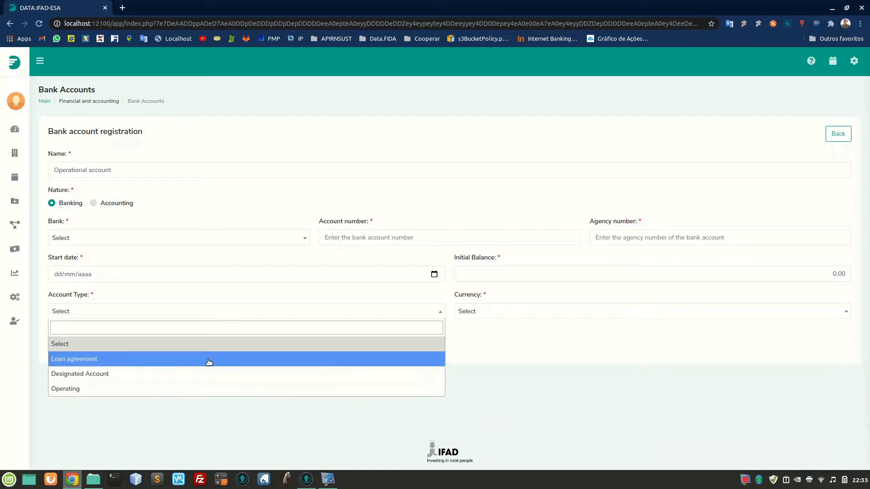
pyautogui.click(506, 331)
pyautogui.click(510, 316)
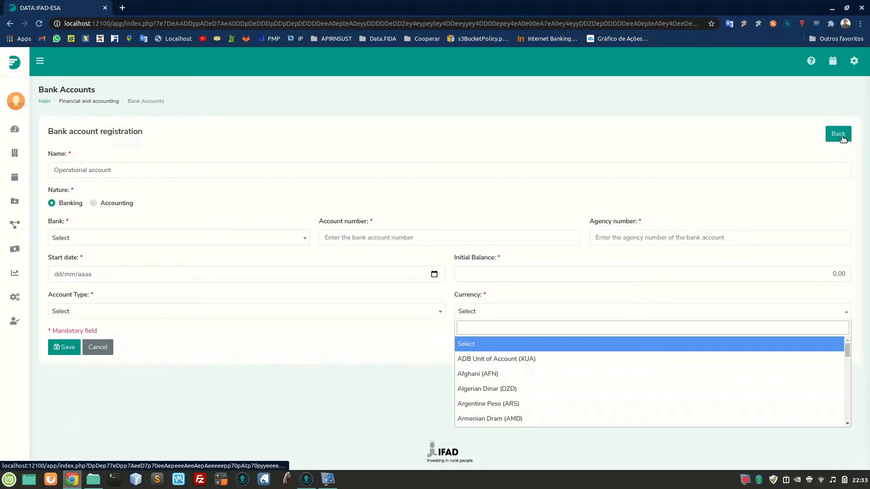
pyautogui.click(742, 216)
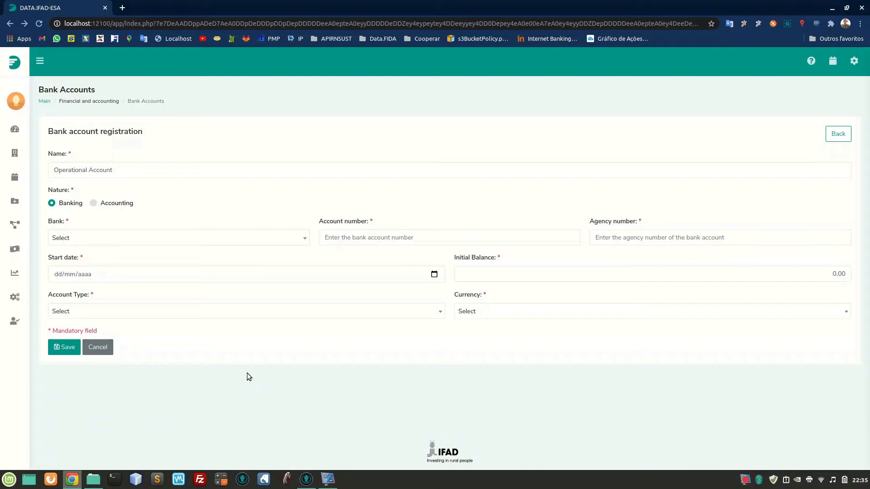
# Return to the bank account list and examine the account types of the loan, disbursement and operating accounts.
pyautogui.click(829, 136)
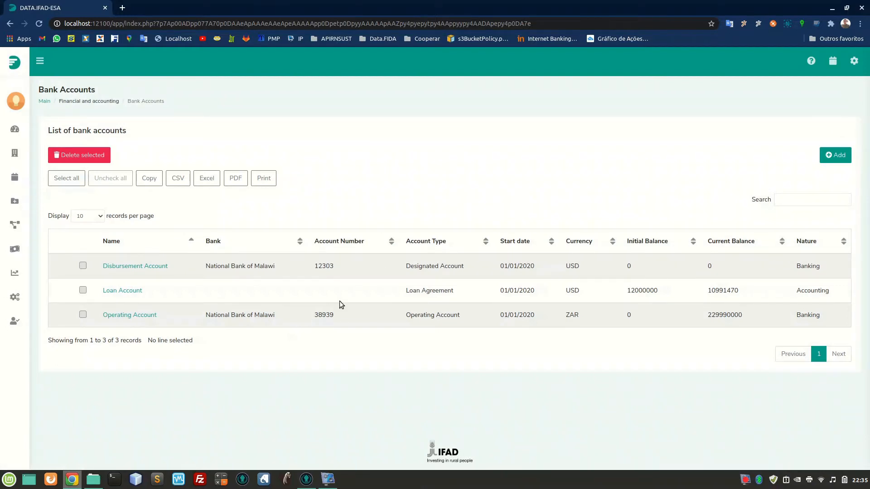
pyautogui.tripleClick(429, 291)
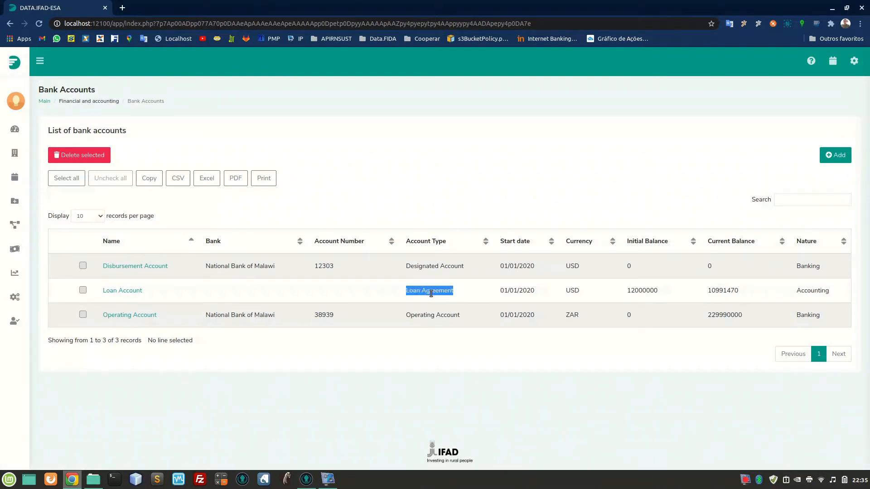
pyautogui.click(446, 266)
pyautogui.tripleClick(445, 266)
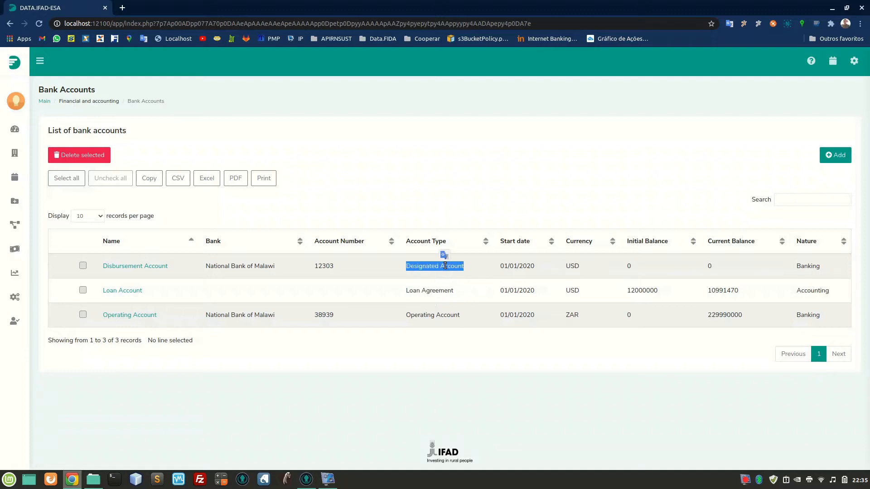
pyautogui.doubleClick(426, 316)
pyautogui.tripleClick(425, 315)
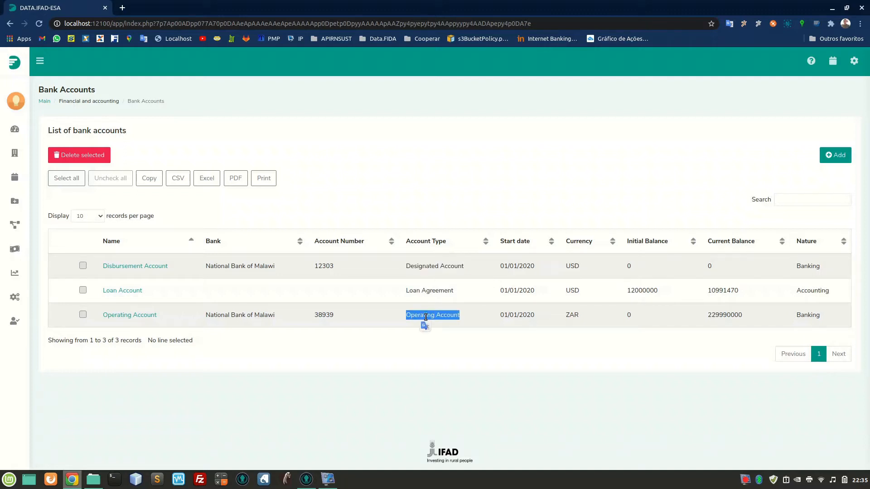
pyautogui.click(425, 316)
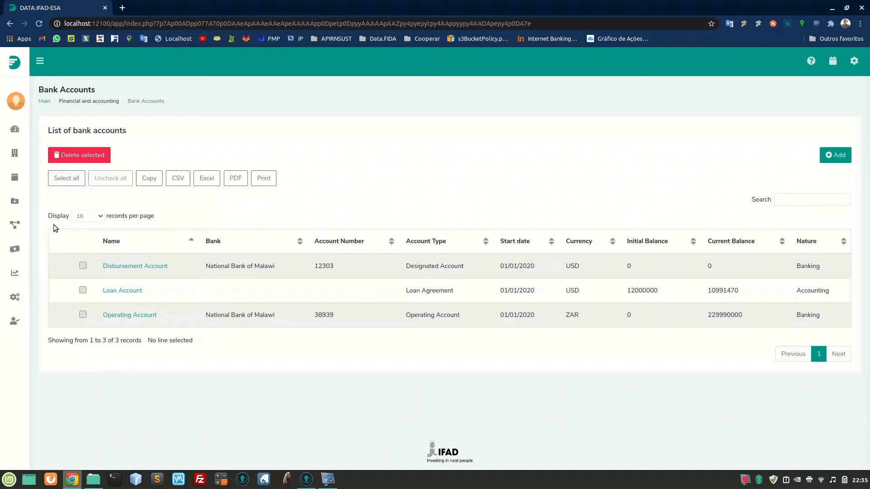
# Open the financial withdrawal requests and start registering a new request.
pyautogui.moveTo(28, 228)
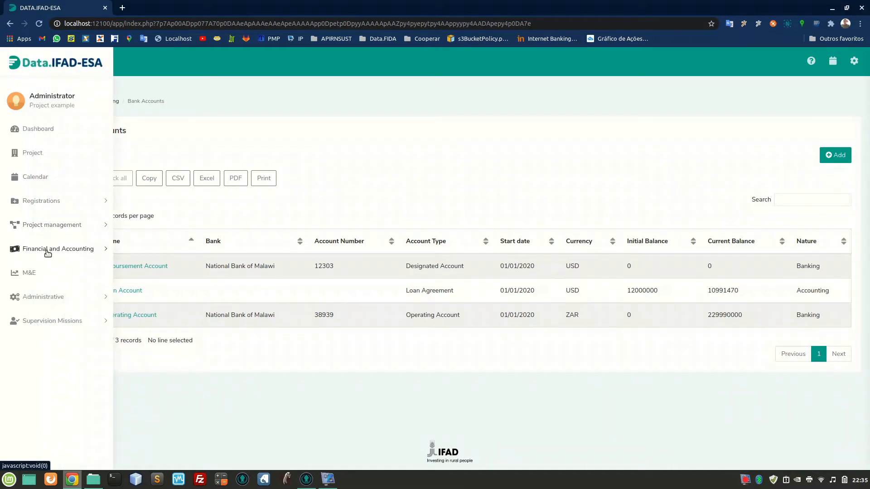
pyautogui.click(47, 249)
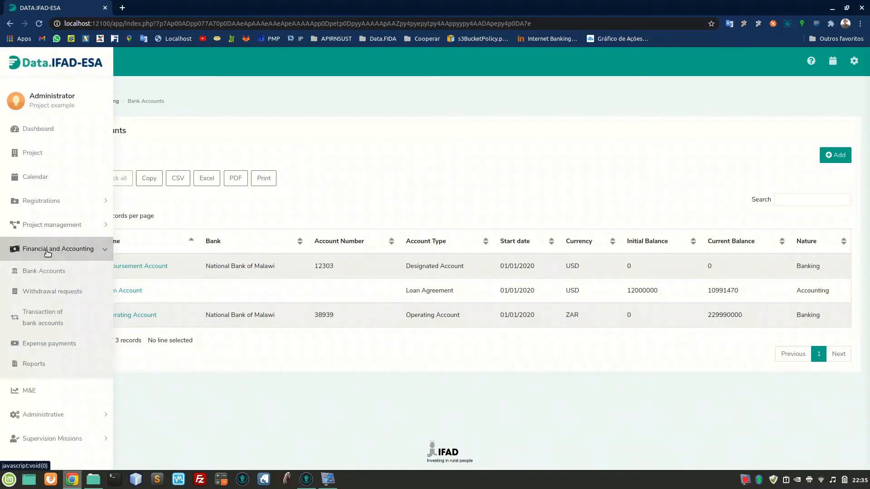
pyautogui.click(49, 294)
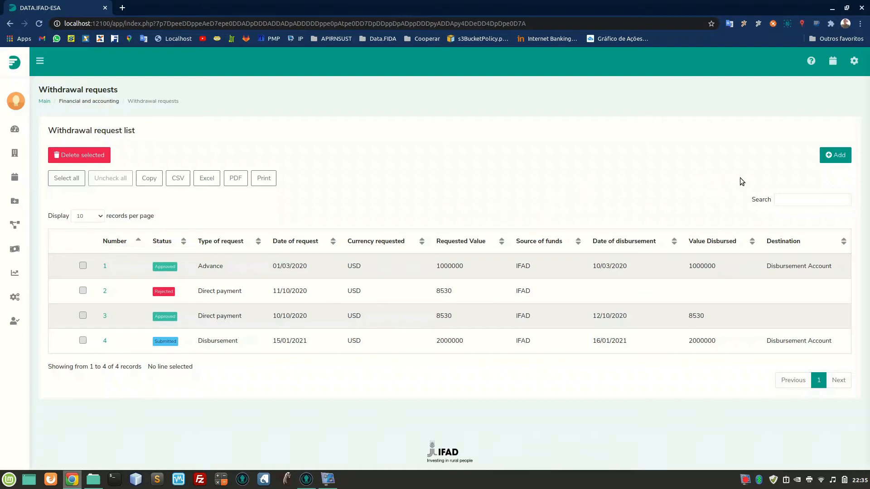
pyautogui.click(830, 157)
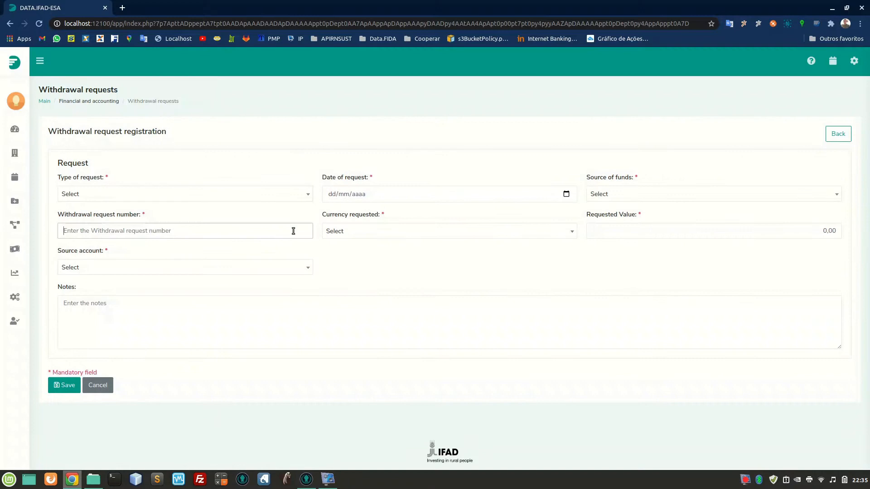
# Set the type of request to Direct Payment and review the Details section of the form.
pyautogui.click(232, 198)
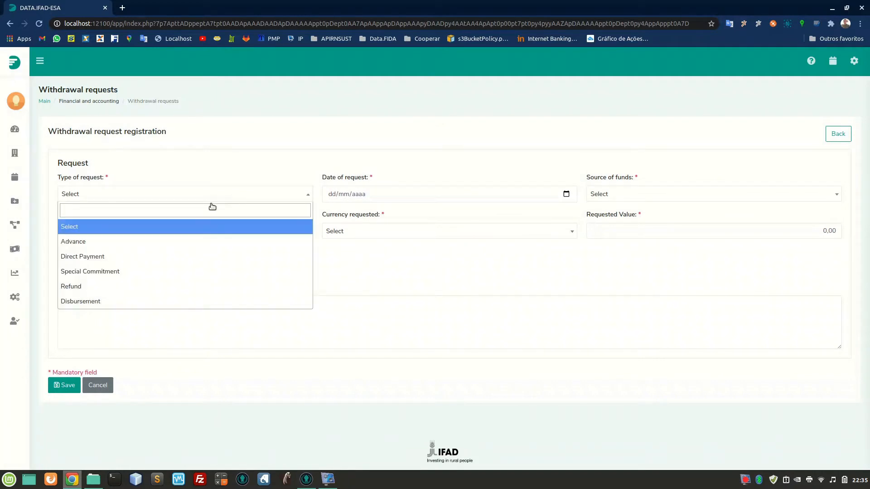
pyautogui.click(117, 265)
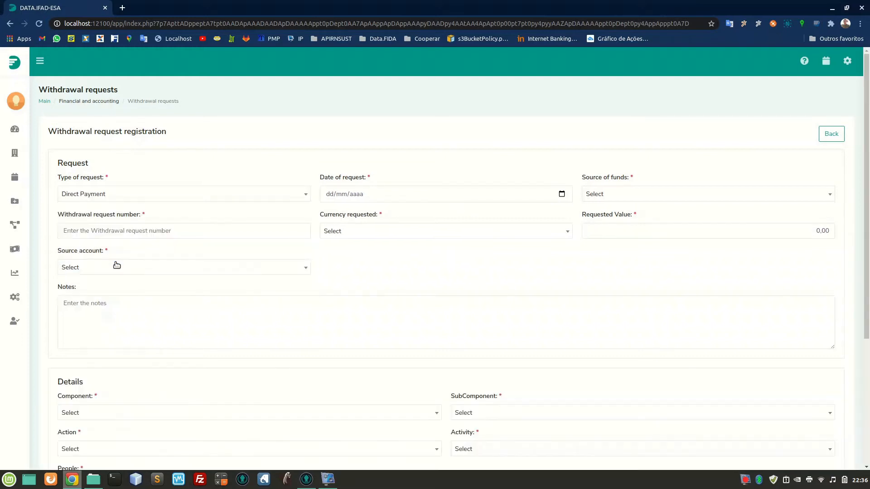
pyautogui.scroll(-5, 116, 264)
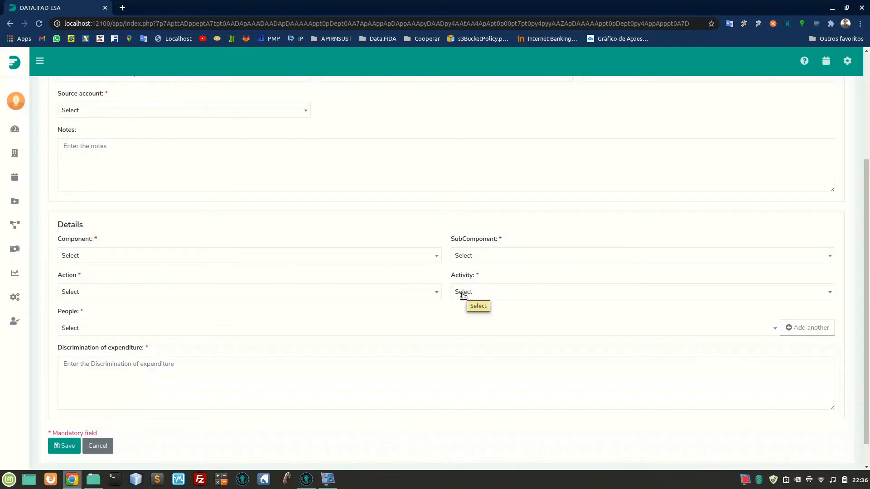
pyautogui.scroll(-1, 462, 295)
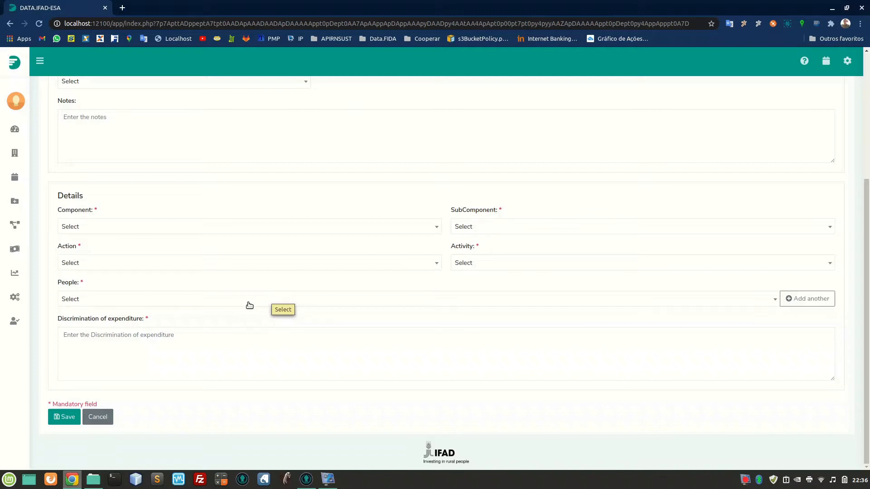
pyautogui.scroll(4, 243, 305)
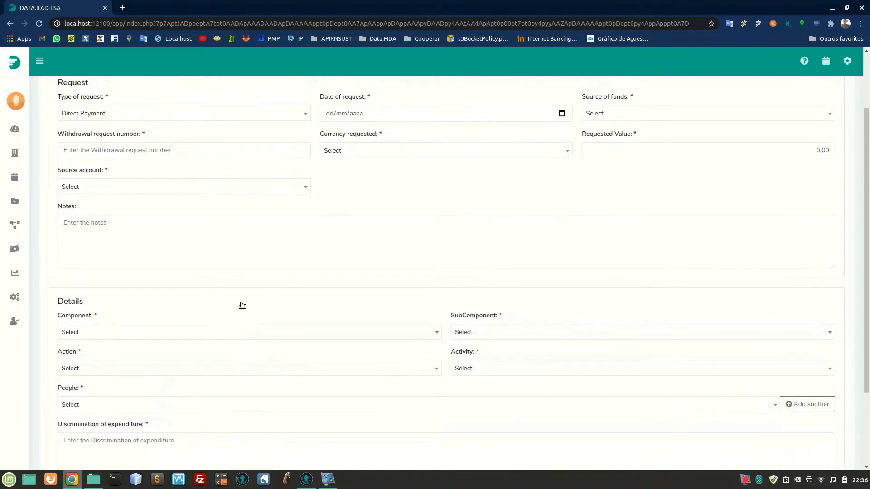
# Set the type of request to Advance and the date of request to 30/03/2021.
pyautogui.click(150, 198)
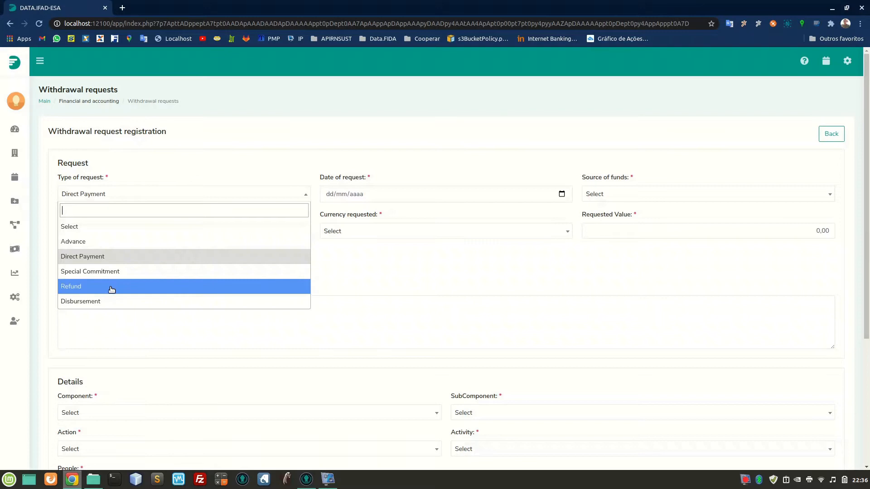
pyautogui.click(104, 246)
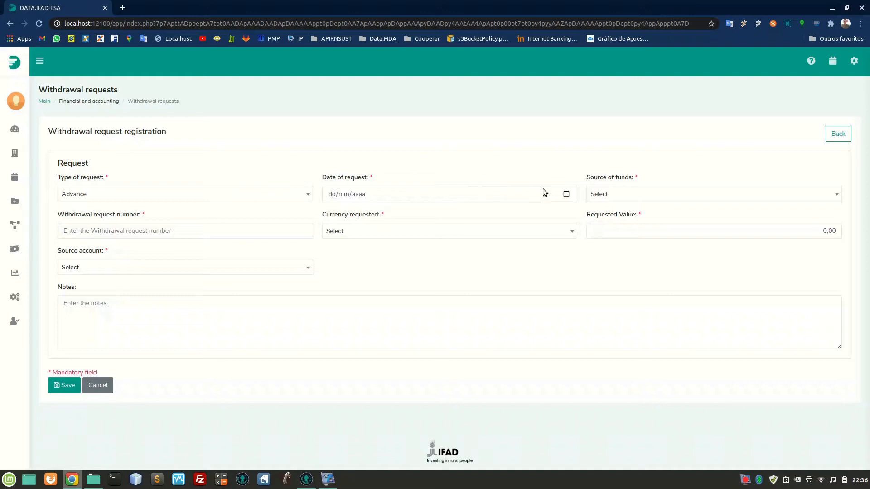
pyautogui.click(330, 194)
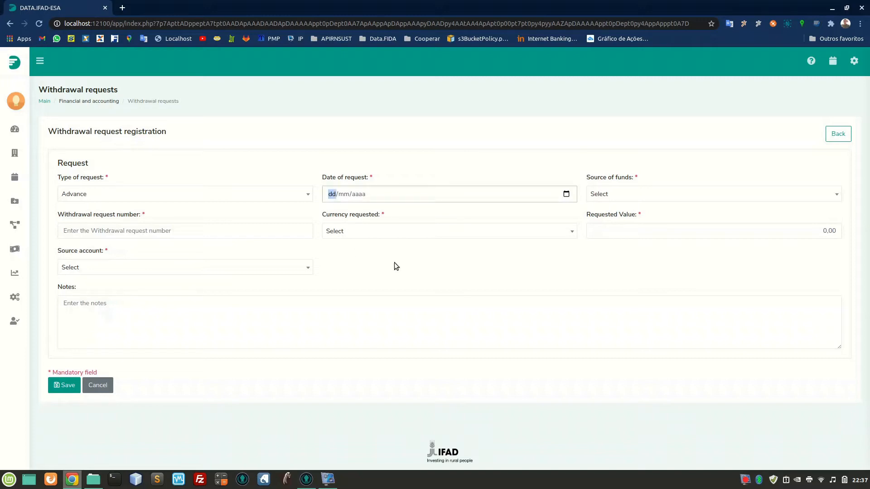
pyautogui.click(566, 194)
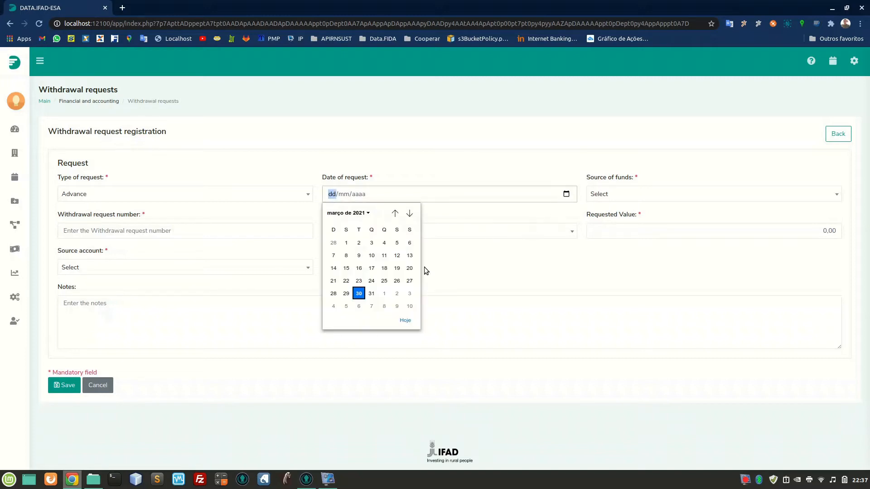
pyautogui.click(359, 294)
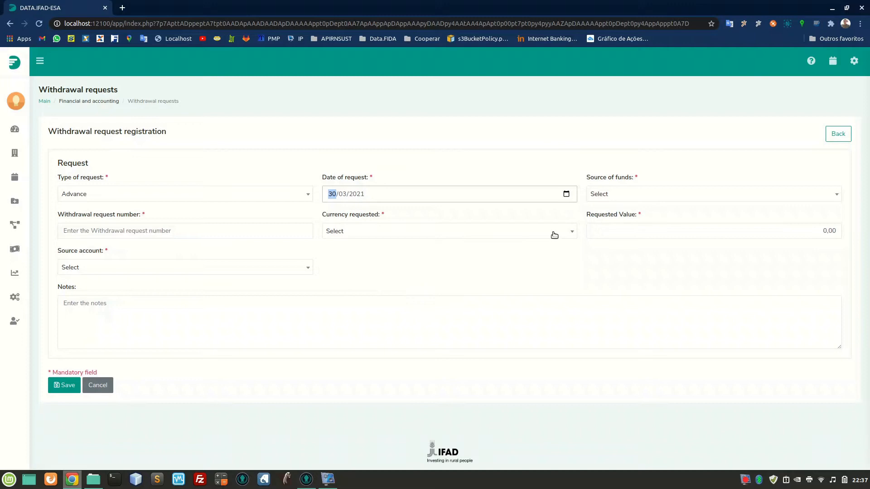
# Set the source of funds to IFAD and the withdrawal request number to 07.
pyautogui.click(649, 195)
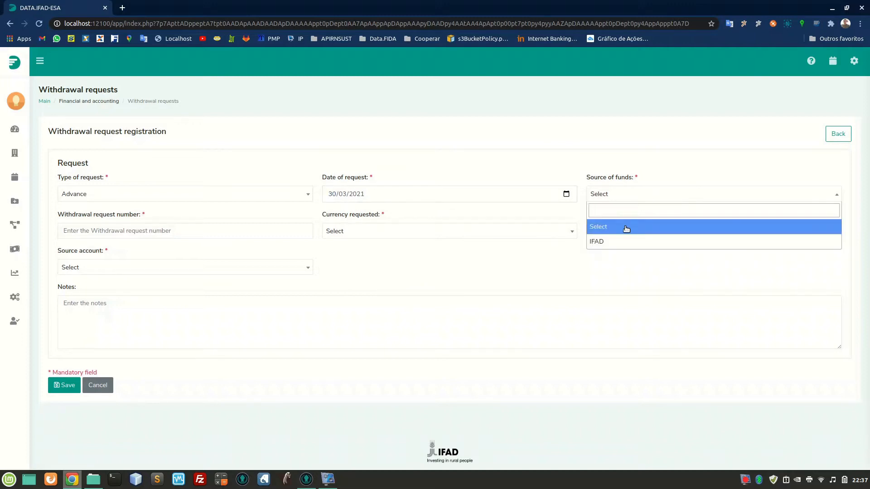
pyautogui.click(623, 242)
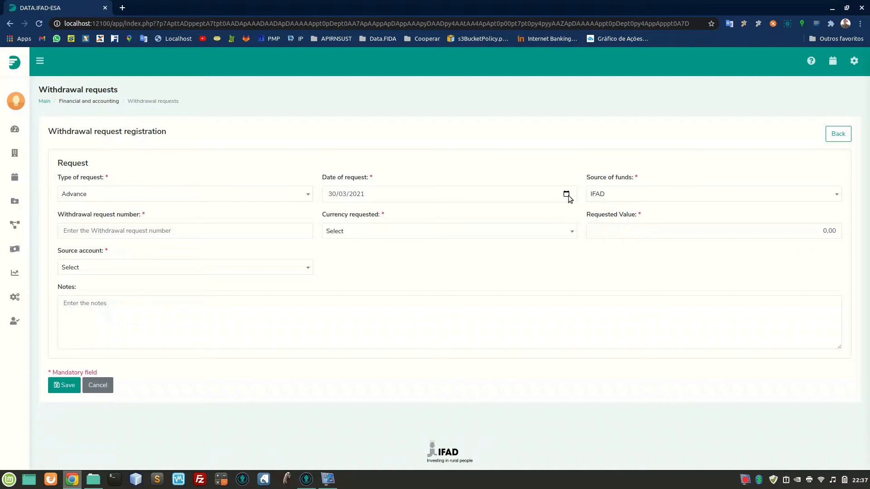
pyautogui.click(176, 233)
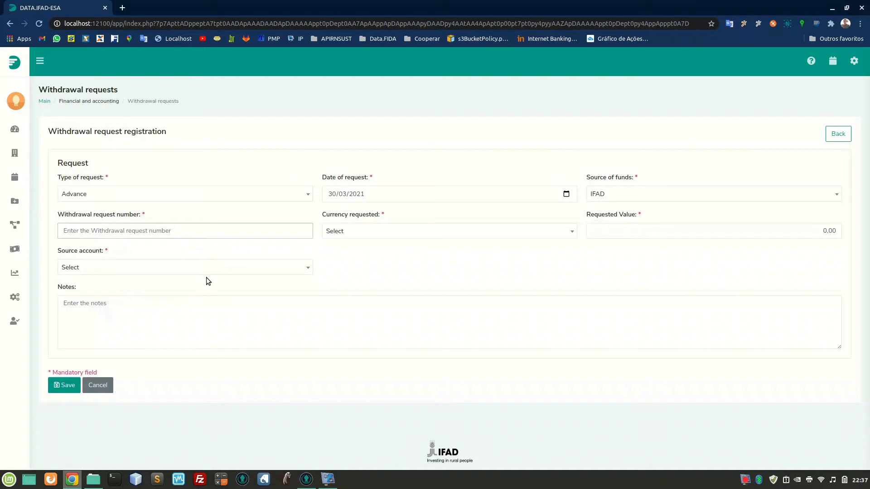
pyautogui.write('07')
# Set the requested currency to Kwacha (MWK) and the requested value to 5.000.000,00.
pyautogui.click(368, 234)
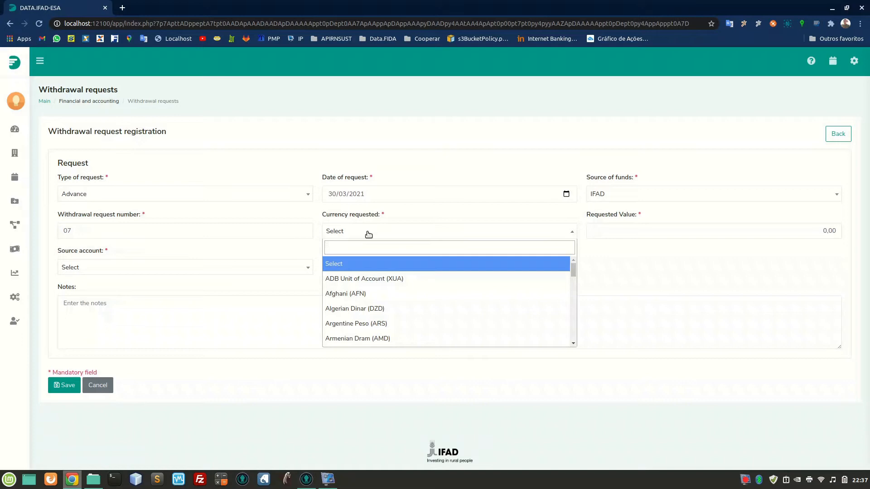
pyautogui.write('k')
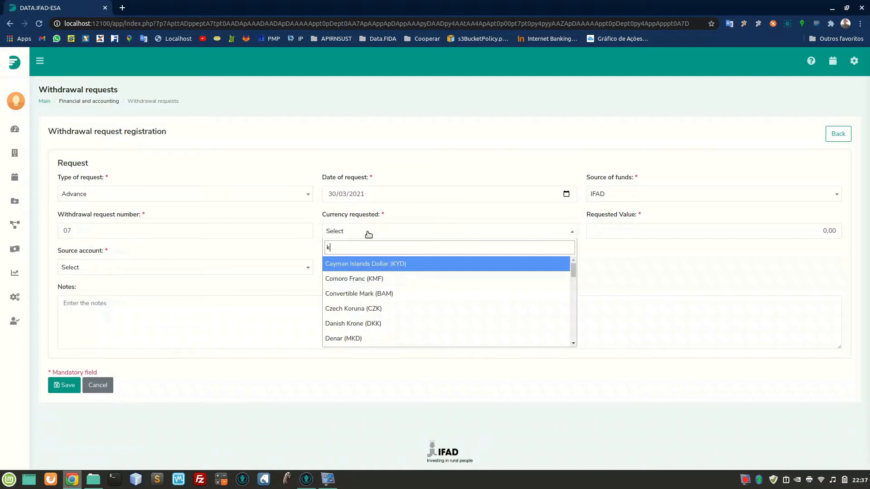
pyautogui.write('w')
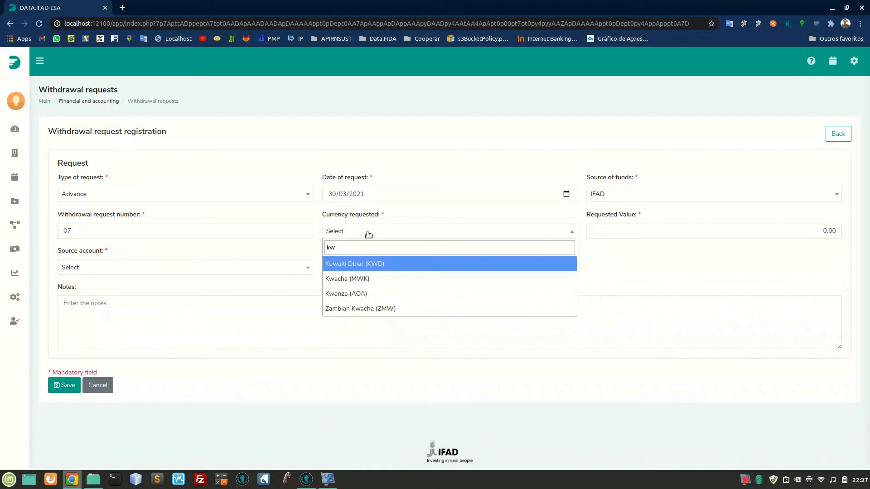
pyautogui.click(376, 279)
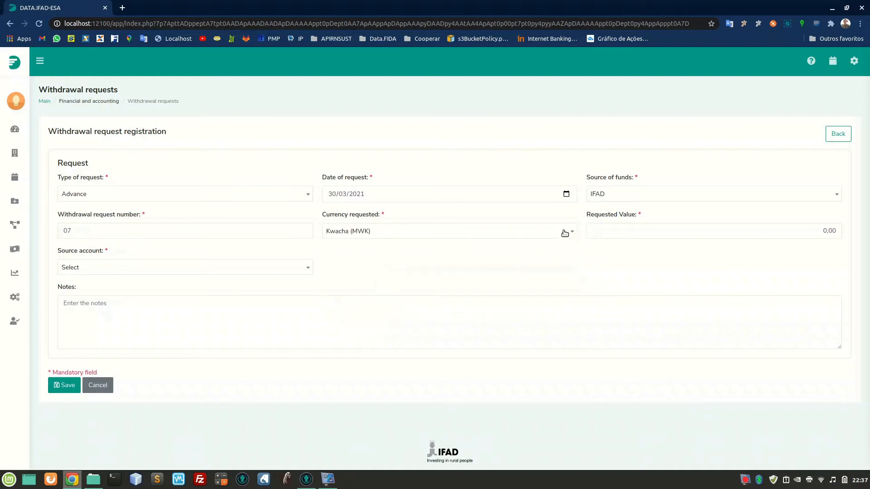
pyautogui.click(640, 231)
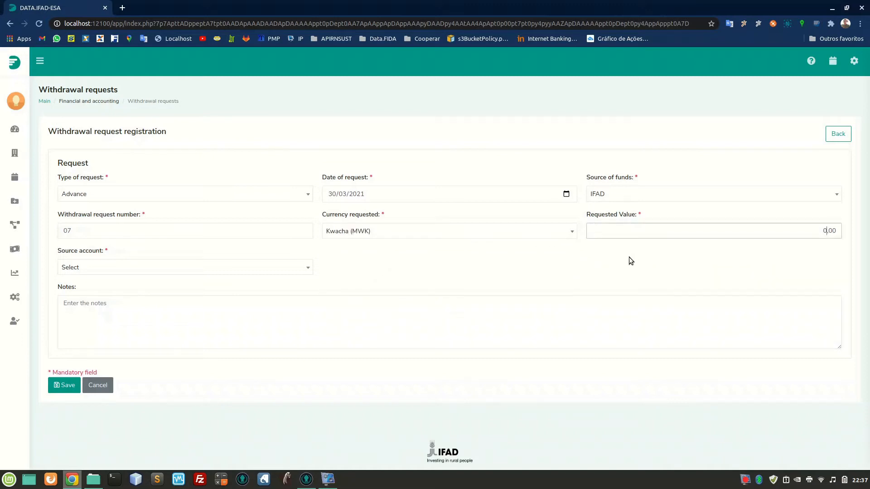
pyautogui.write('5.000.000')
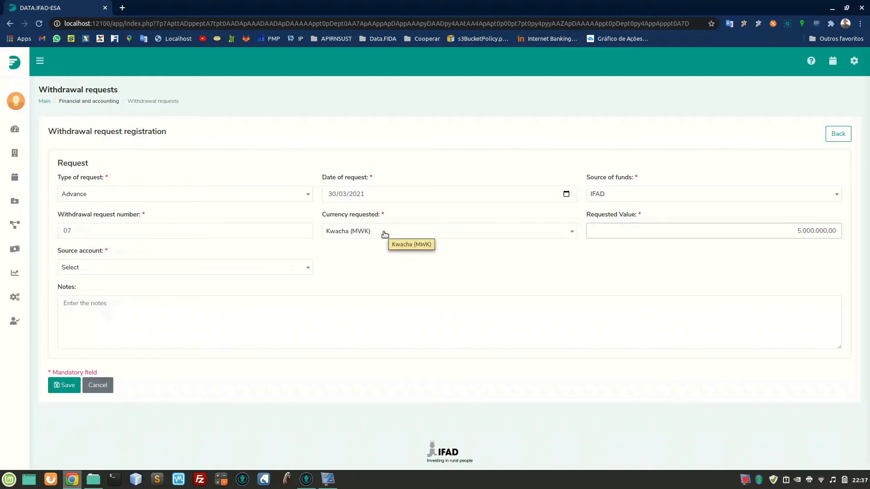
# Set the source account to Loan Account (USD), leave the notes empty and save the withdrawal request.
pyautogui.click(274, 269)
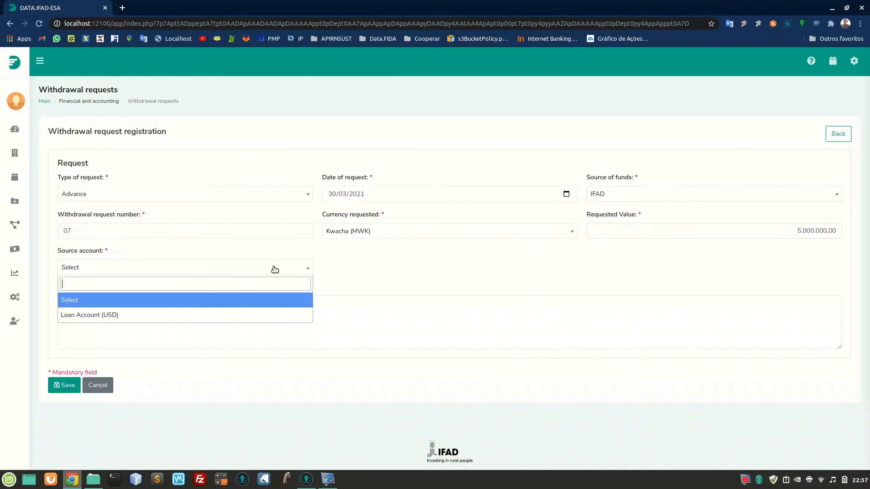
pyautogui.click(199, 315)
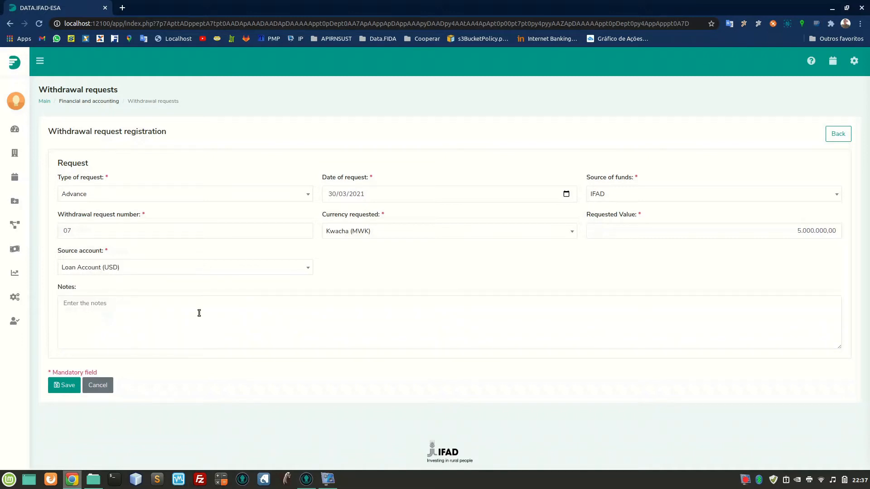
pyautogui.click(199, 313)
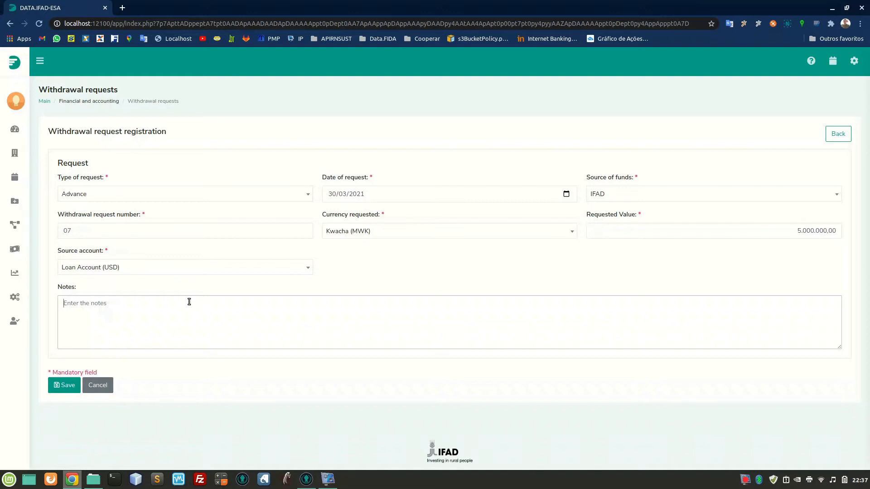
pyautogui.click(69, 388)
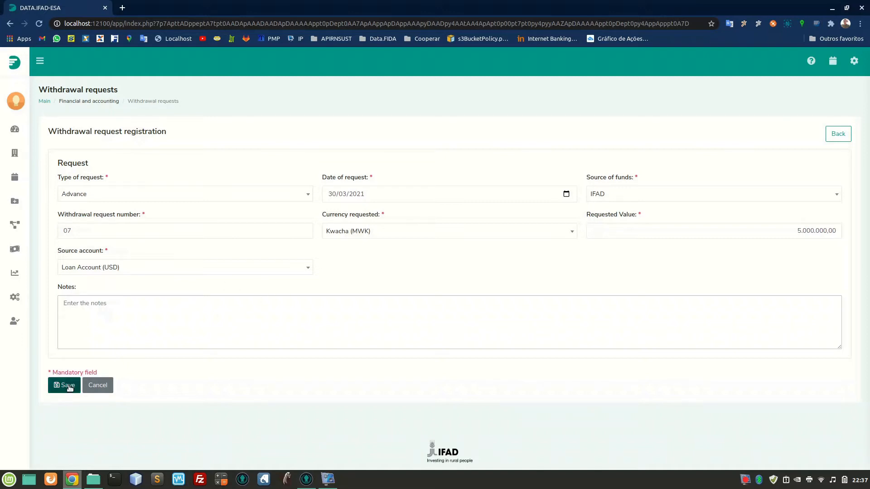
pyautogui.click(70, 388)
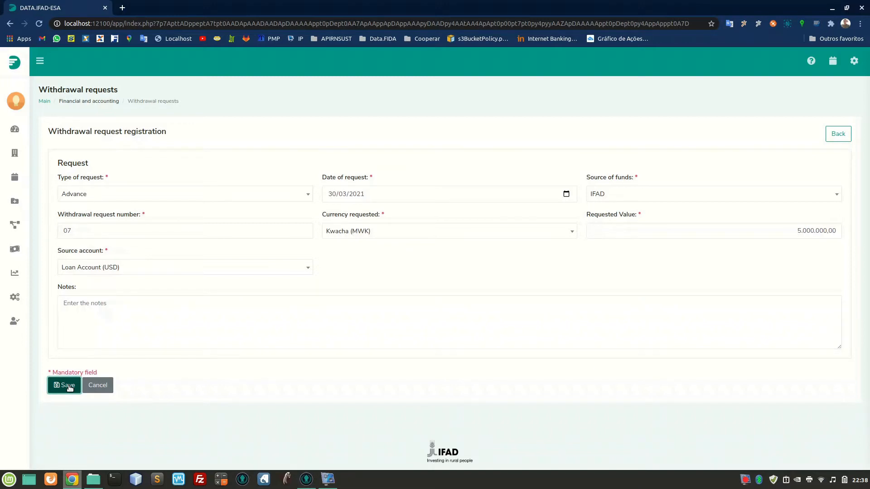
pyautogui.click(70, 388)
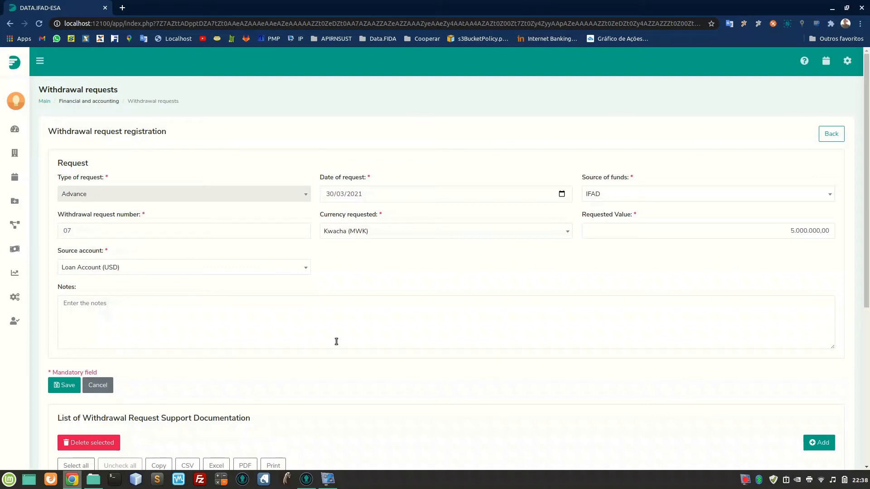
# Review the support documentation section and submit the withdrawal request for IFAD approval.
pyautogui.scroll(-3, 336, 341)
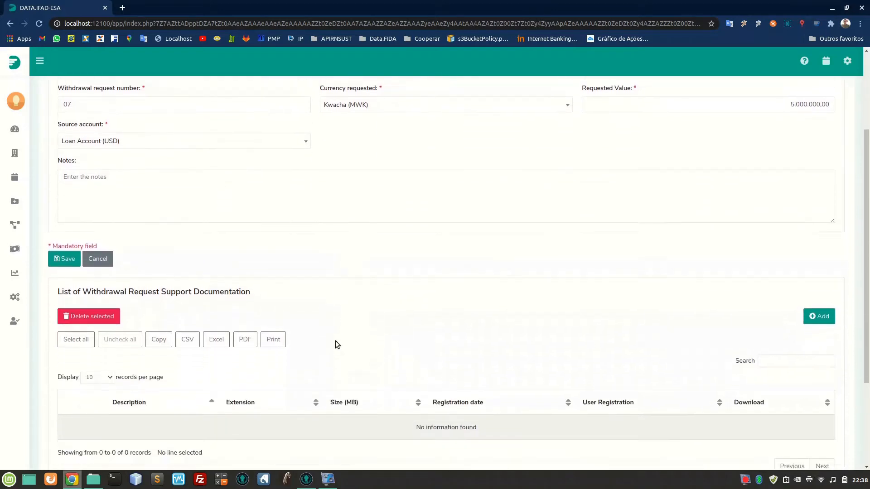
pyautogui.scroll(-3, 335, 344)
pyautogui.scroll(-1, 335, 341)
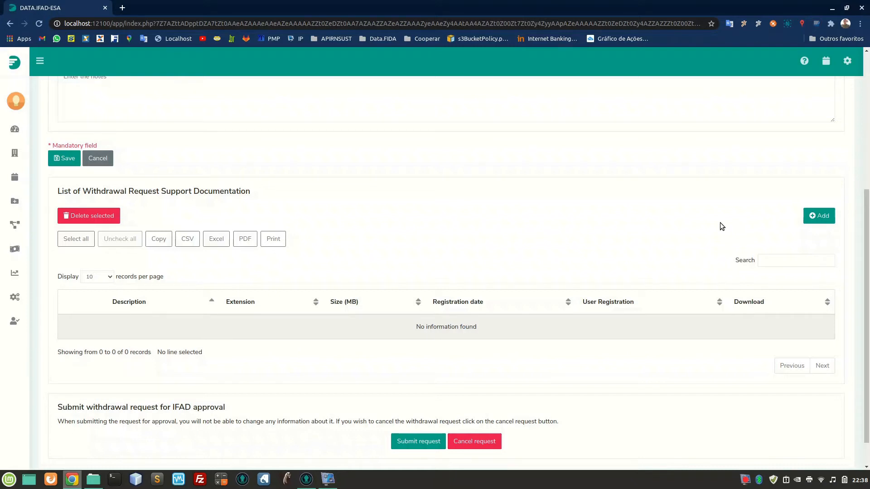
pyautogui.scroll(-2, 721, 226)
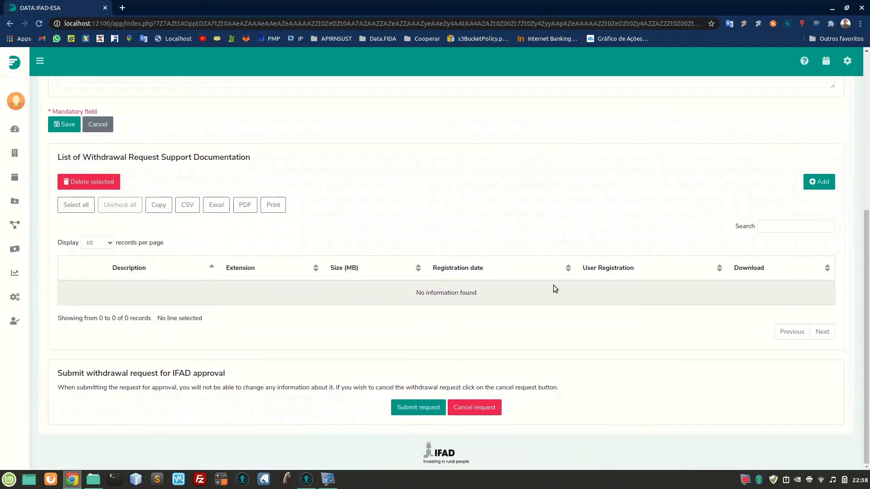
pyautogui.click(417, 408)
pyautogui.click(415, 319)
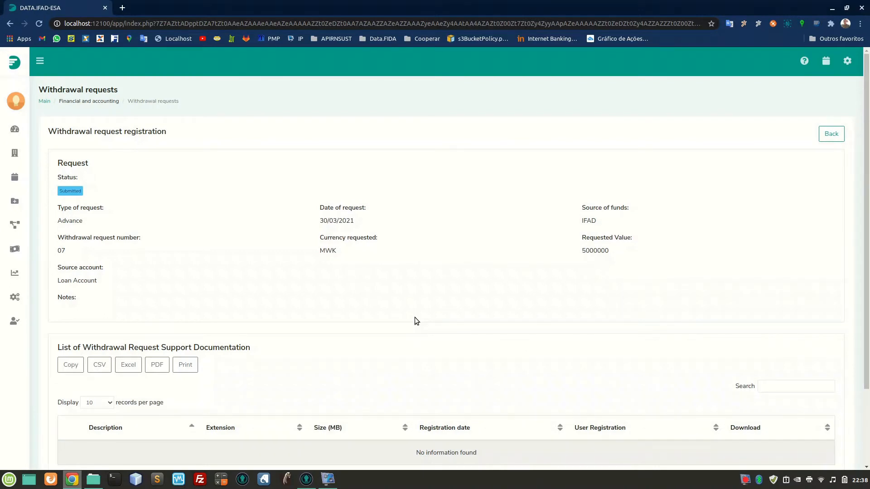
pyautogui.scroll(-3, 416, 321)
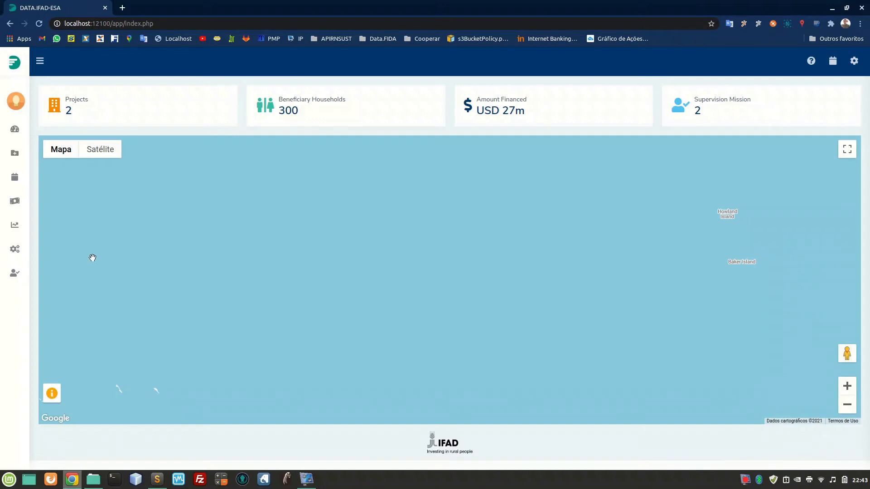
# From the administrator dashboard, open the financial disbursements list and open submitted withdrawal request 07.
pyautogui.moveTo(19, 230)
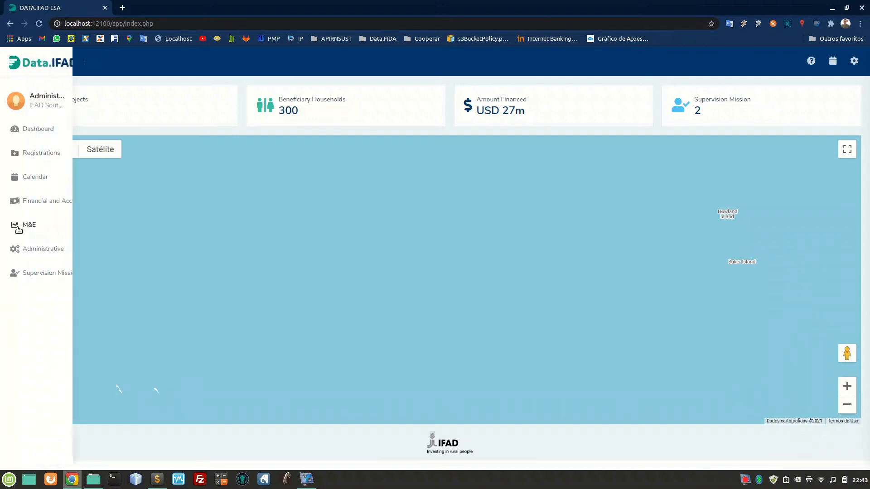
pyautogui.click(56, 201)
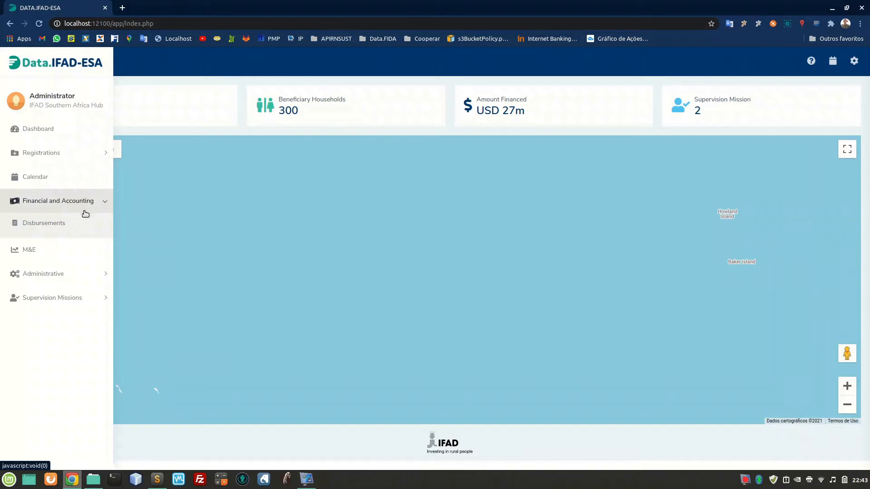
pyautogui.click(53, 228)
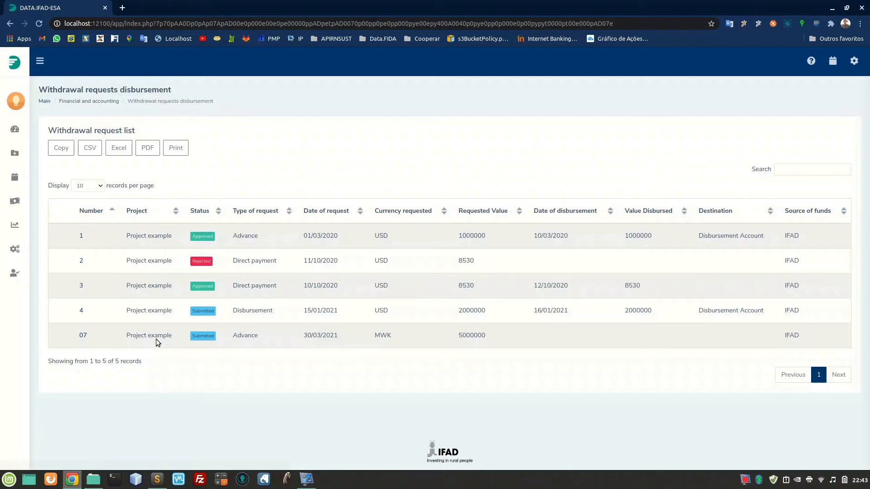
pyautogui.doubleClick(192, 339)
pyautogui.click(192, 339)
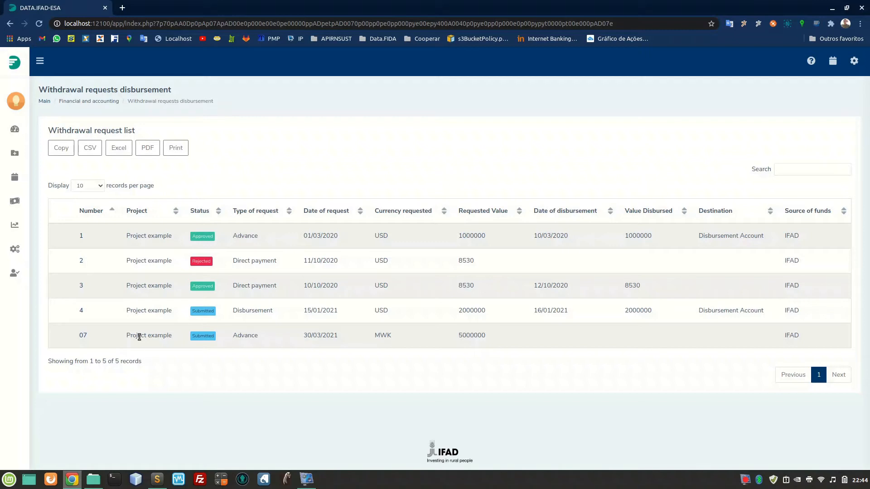
pyautogui.click(83, 336)
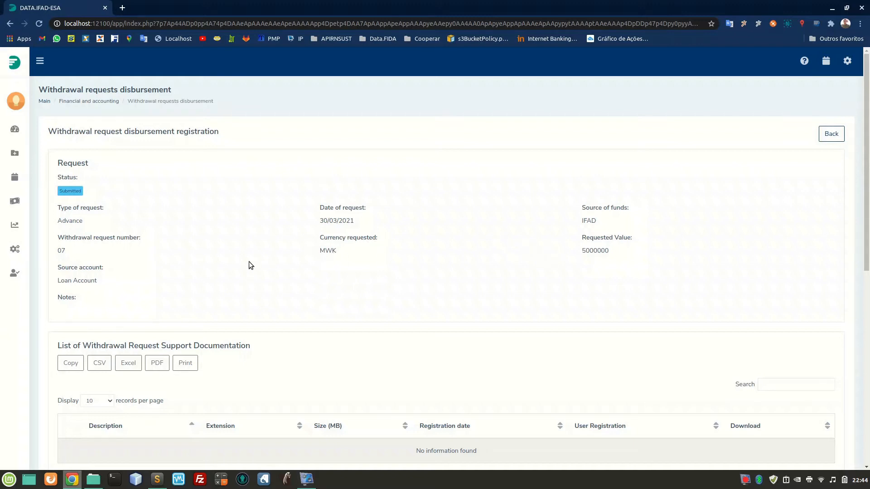
# In the request's Disbursement section, set the date of disbursement to 30/03/2021 and the value disbursed to 250.000,00.
pyautogui.scroll(-3, 248, 262)
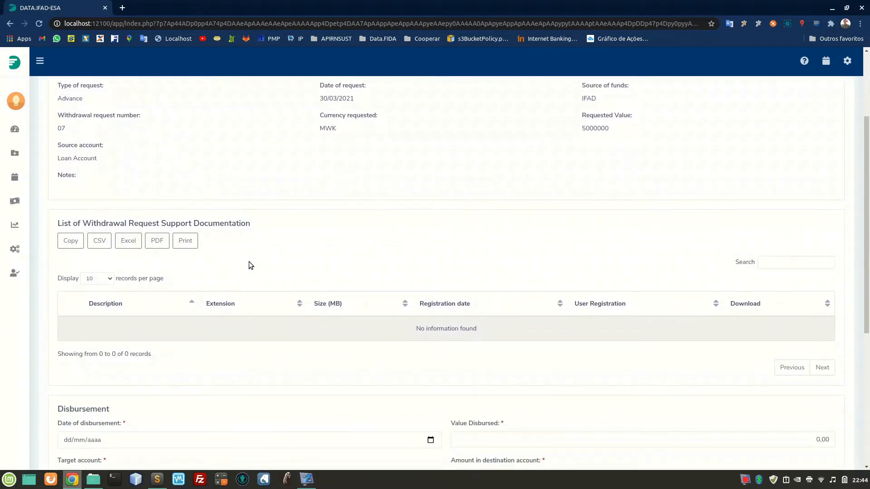
pyautogui.scroll(-1, 251, 265)
pyautogui.scroll(-2, 248, 262)
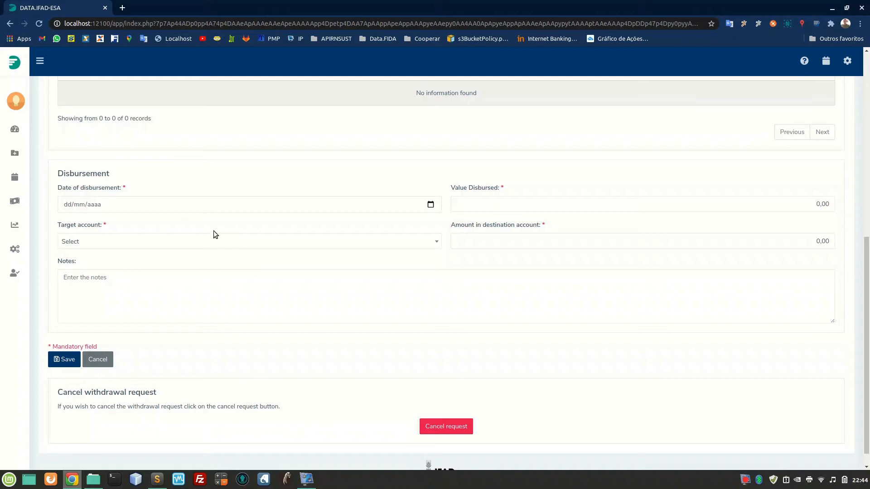
pyautogui.click(430, 205)
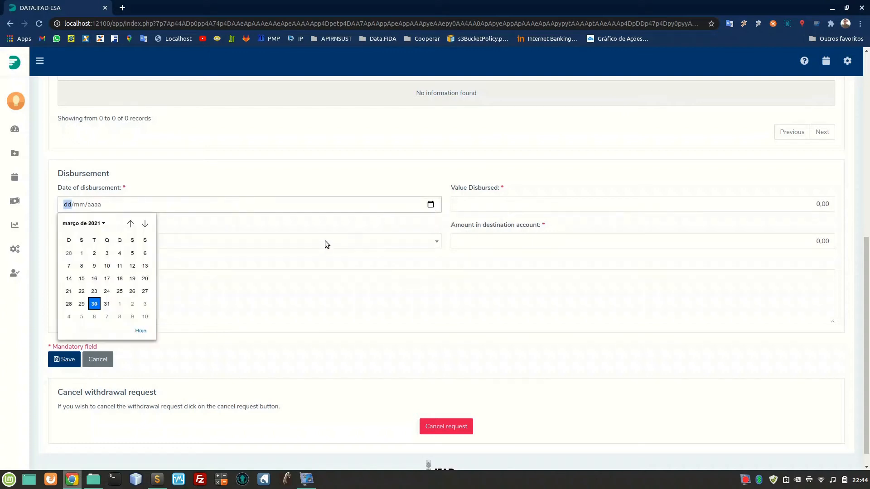
pyautogui.click(94, 304)
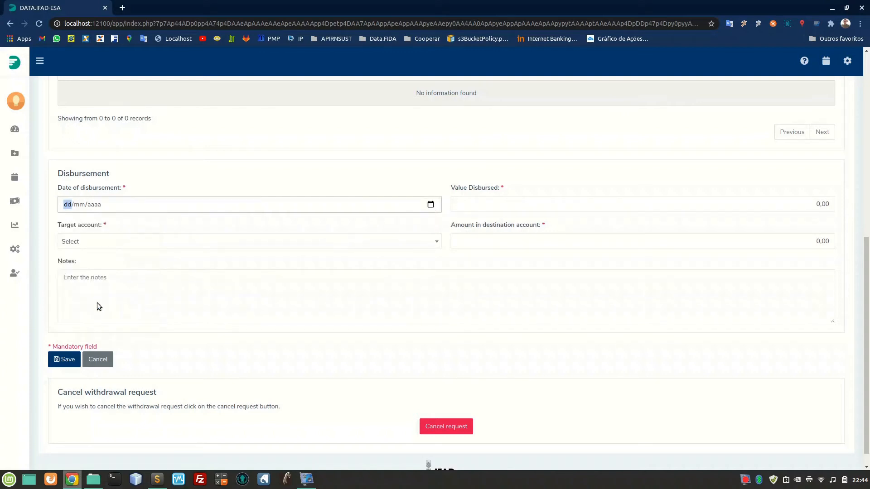
pyautogui.click(498, 210)
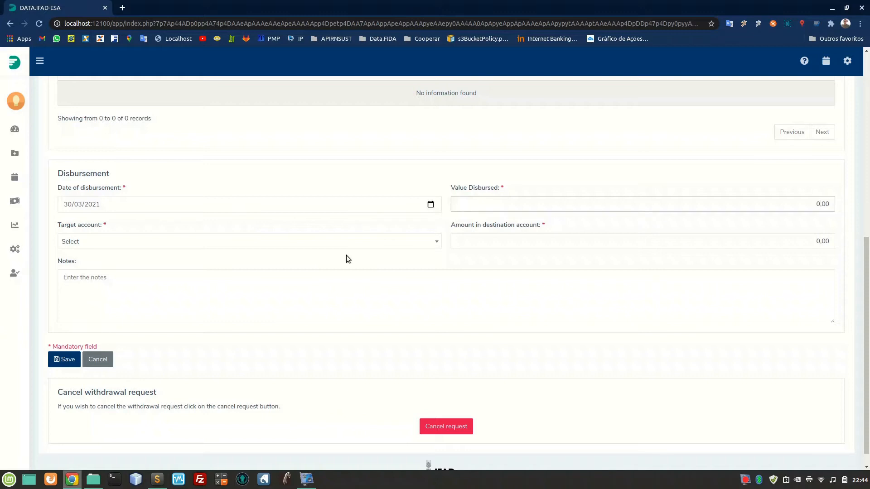
pyautogui.write('25000000')
# Set the target account to Disbursement Account (USD) and the amount in destination account to 250.000,00, and save the disbursement.
pyautogui.click(293, 247)
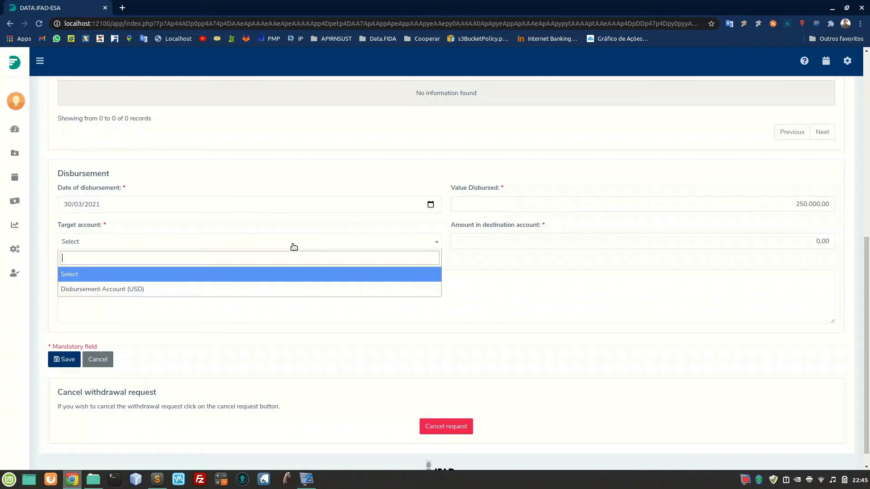
pyautogui.click(247, 292)
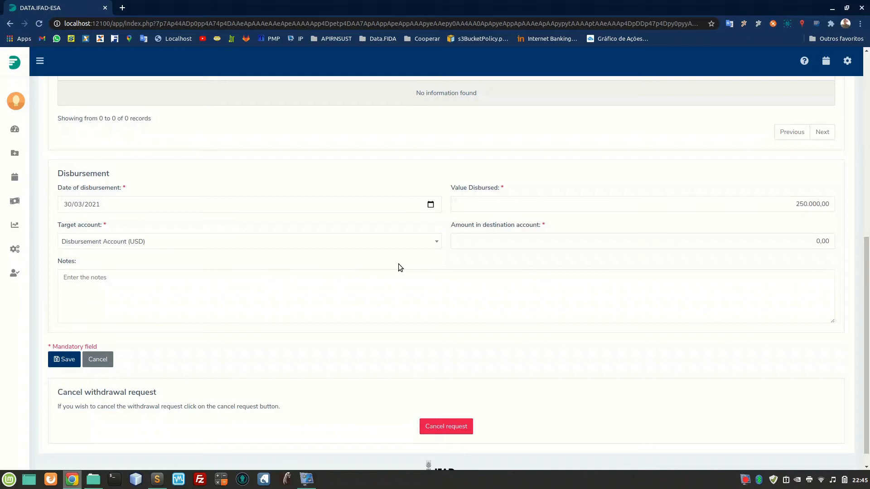
pyautogui.click(531, 243)
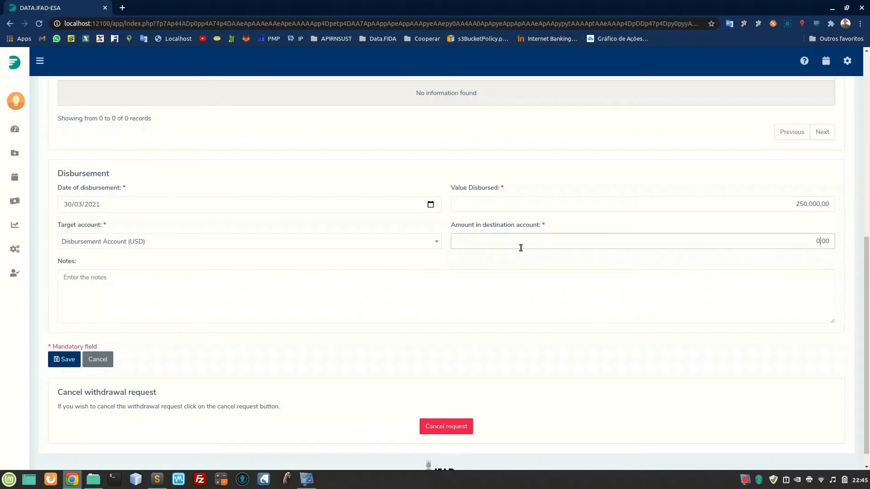
pyautogui.write('250.000')
pyautogui.click(257, 295)
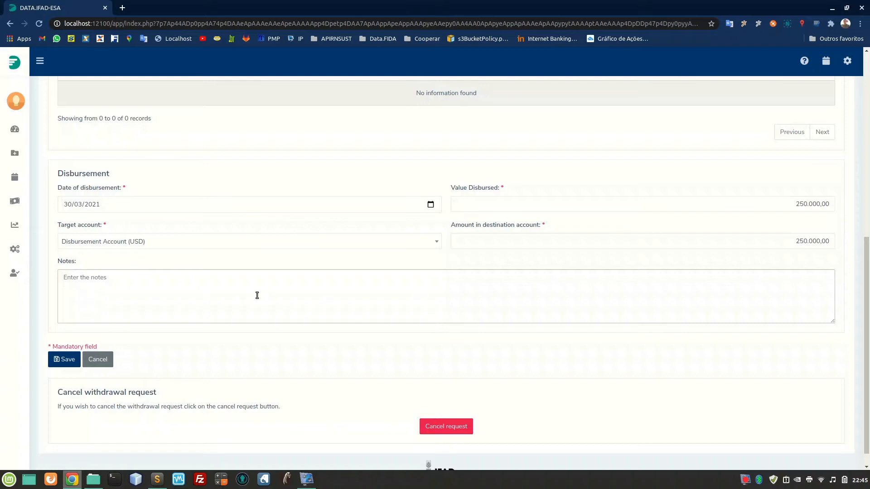
pyautogui.click(69, 359)
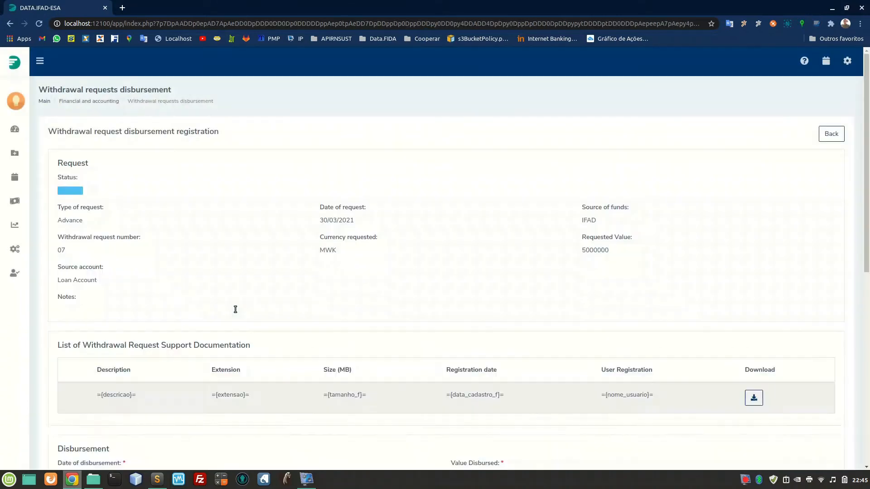
# Approve the disbursement of withdrawal request 07 and confirm finalizing the registration.
pyautogui.scroll(-8, 235, 310)
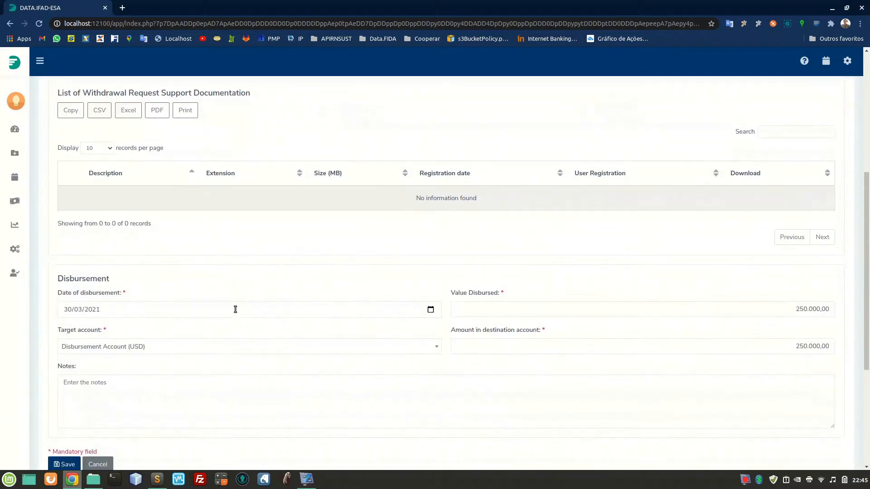
pyautogui.scroll(-1, 235, 309)
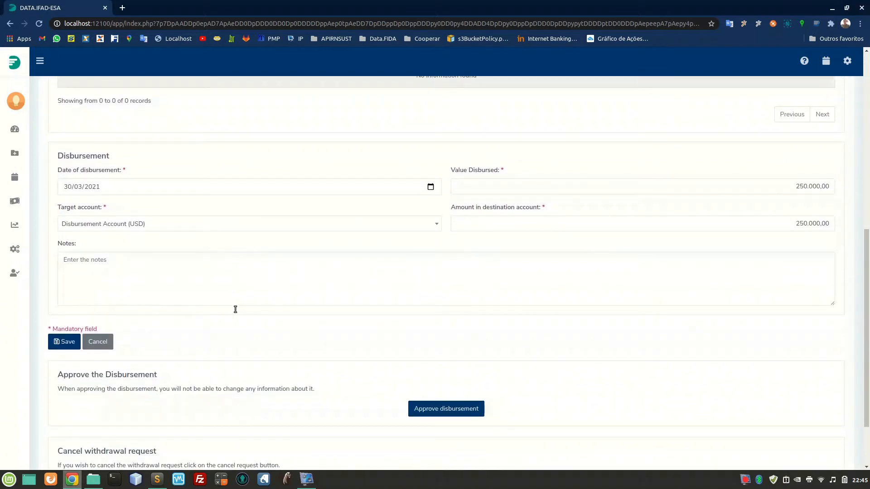
pyautogui.scroll(-1, 235, 309)
pyautogui.scroll(-1, 235, 310)
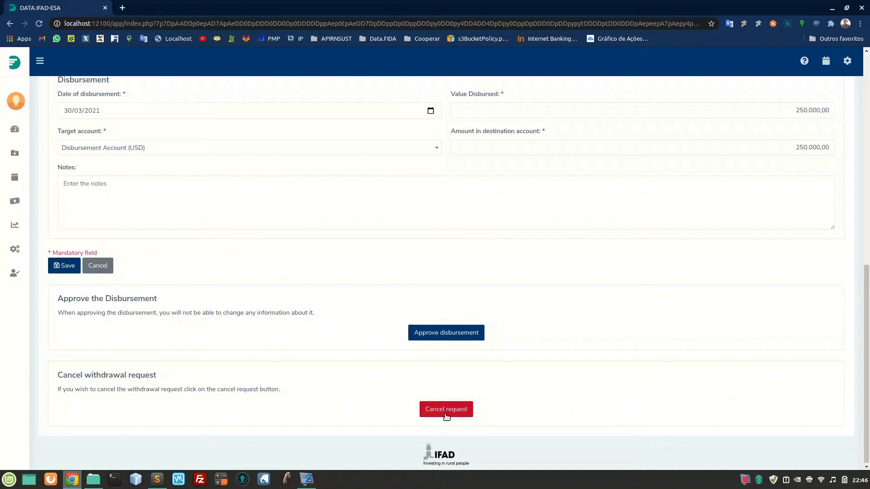
pyautogui.click(455, 335)
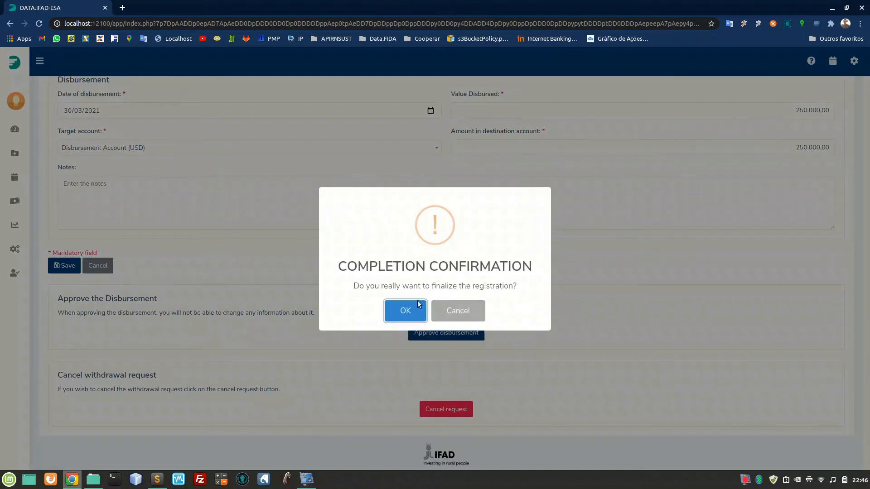
pyautogui.click(415, 311)
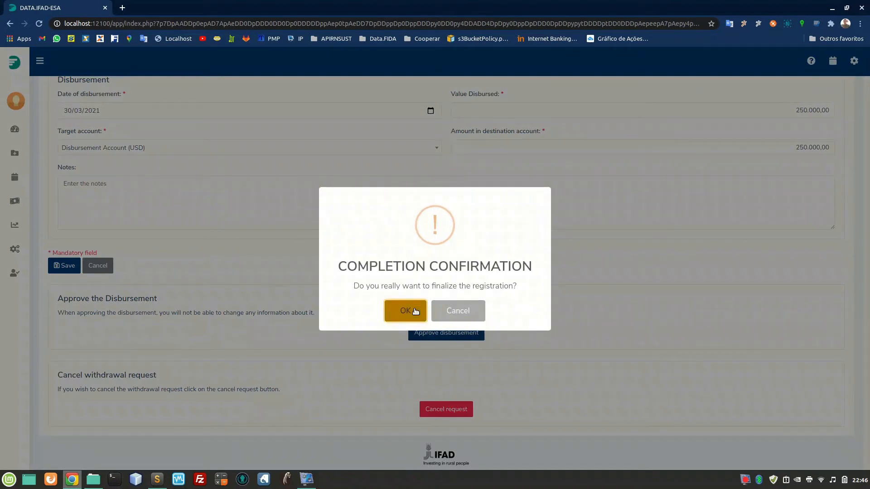
pyautogui.click(415, 311)
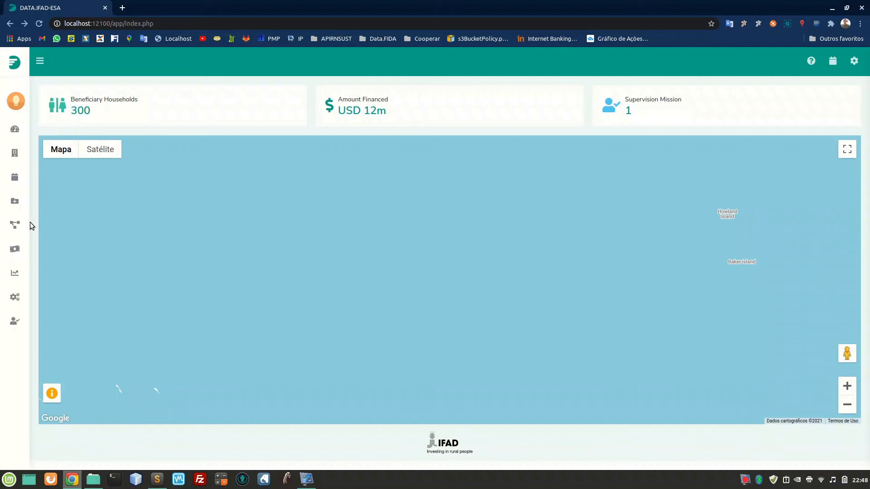
# From the project dashboard, open withdrawal request 07 in the withdrawal requests list and review its status and disbursement details.
pyautogui.moveTo(30, 224)
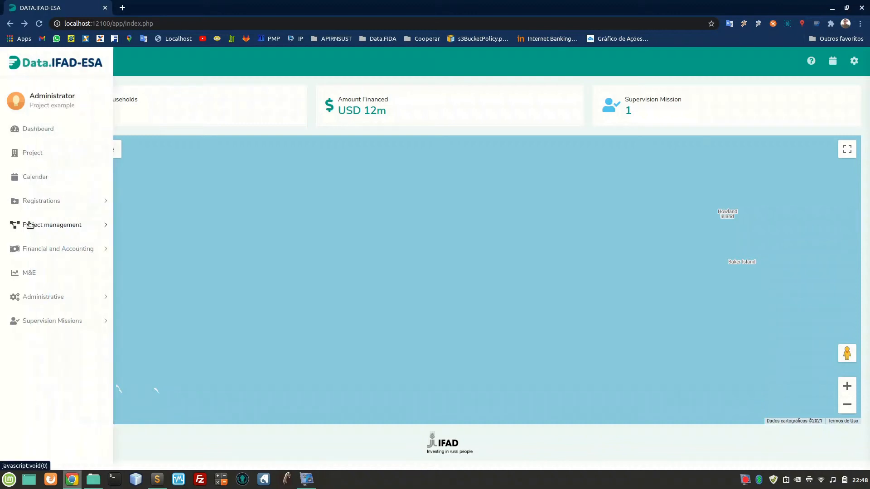
pyautogui.click(50, 250)
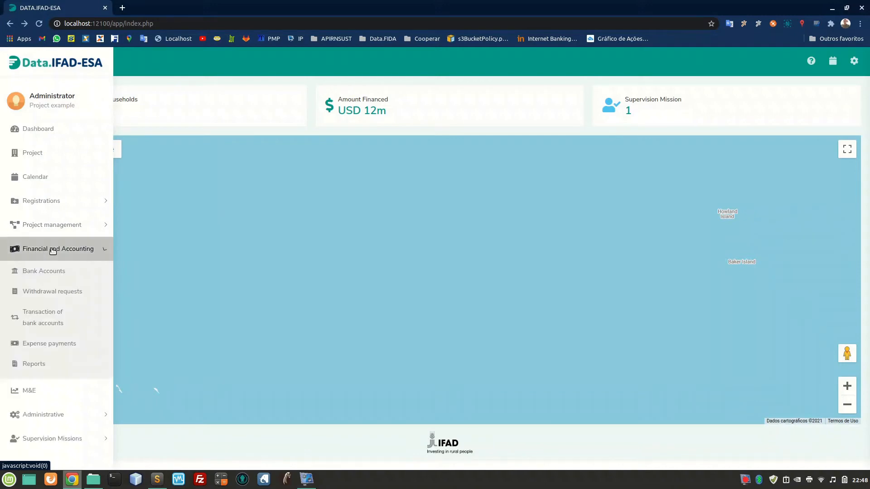
pyautogui.click(63, 295)
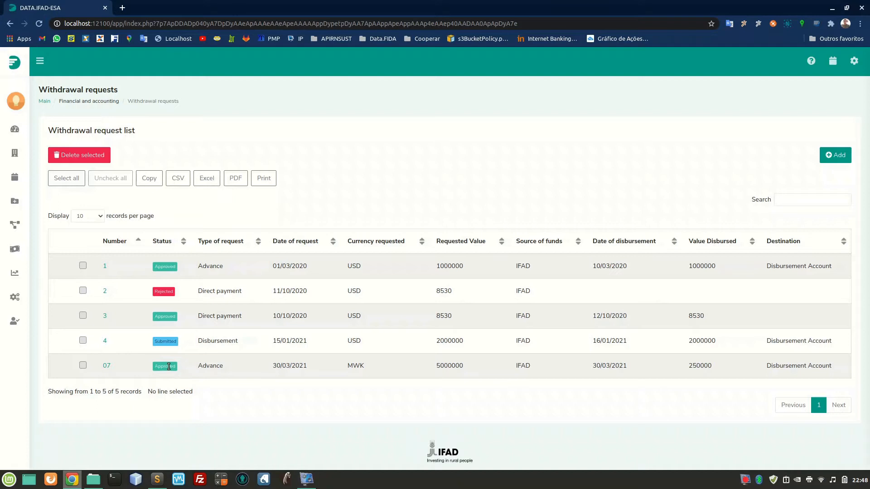
pyautogui.click(107, 369)
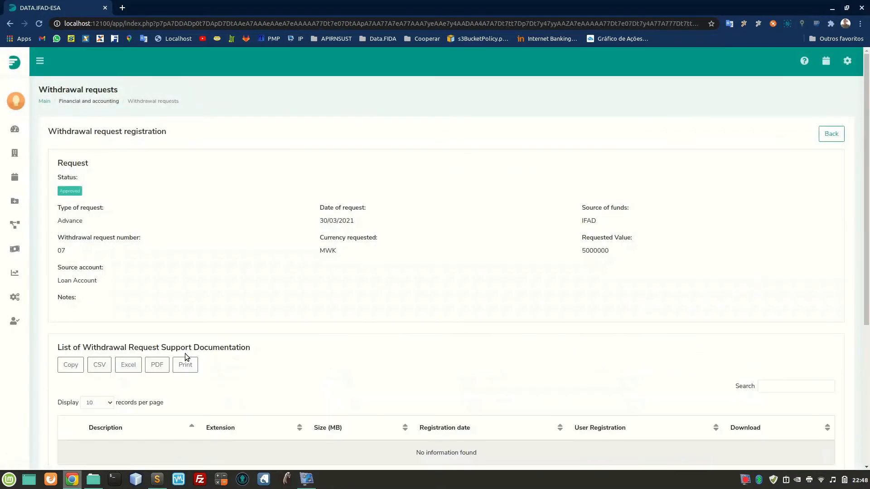
pyautogui.scroll(-5, 292, 352)
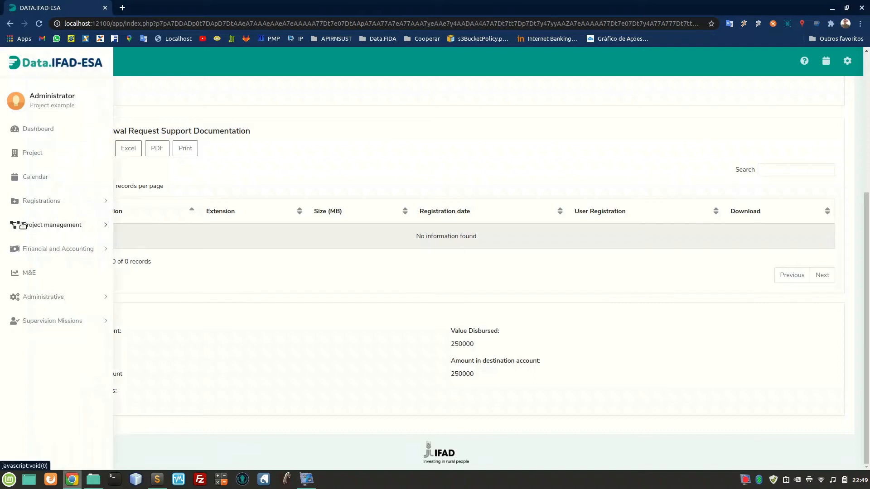
# Open the list of bank account transactions and add a new transaction of type Transfer.
pyautogui.click(39, 249)
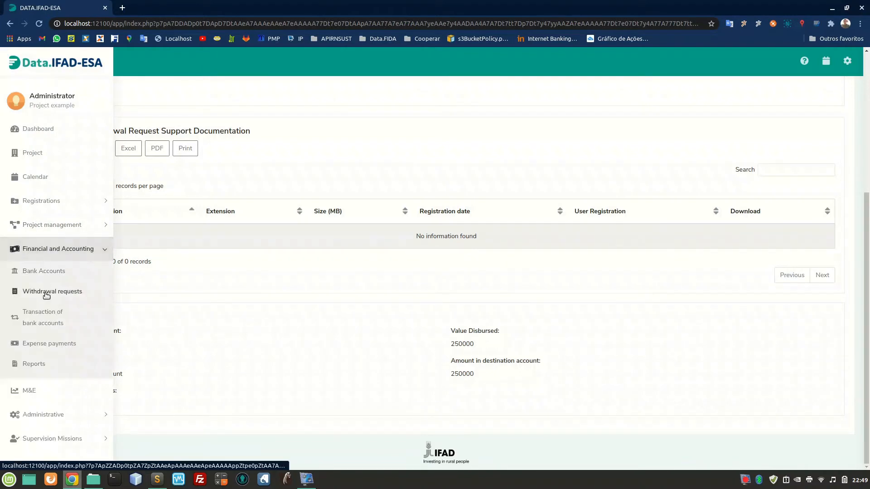
pyautogui.click(57, 323)
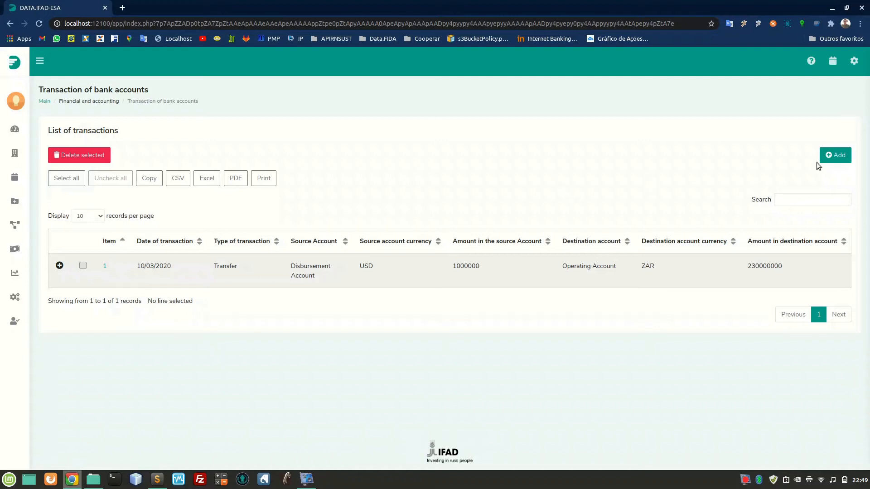
pyautogui.click(833, 157)
pyautogui.click(473, 115)
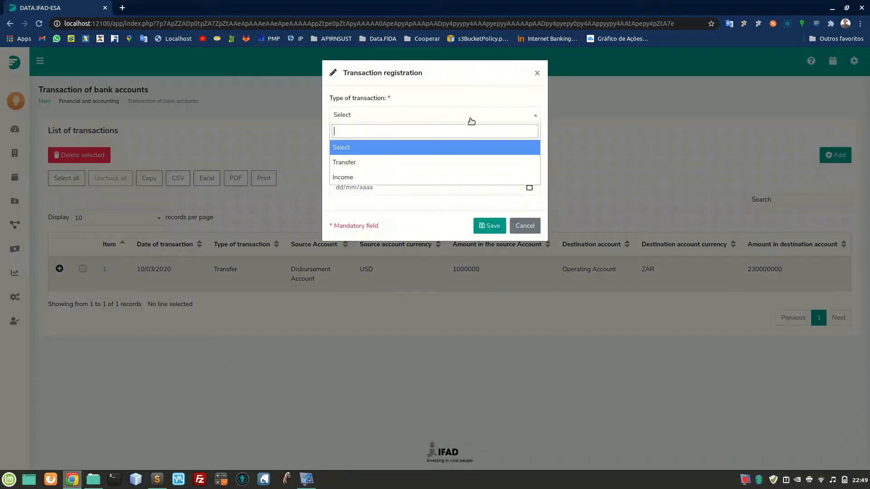
pyautogui.click(385, 163)
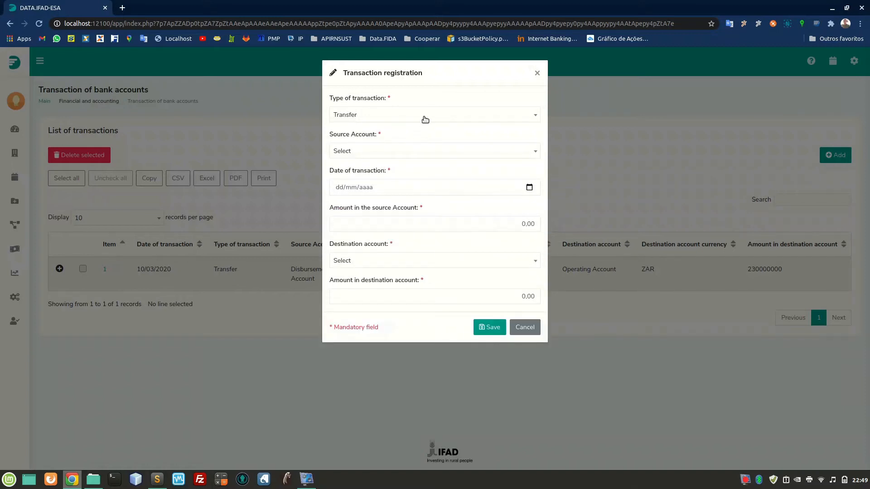
# Try the Income transaction type to view its fields, and return the type to Transfer.
pyautogui.click(425, 119)
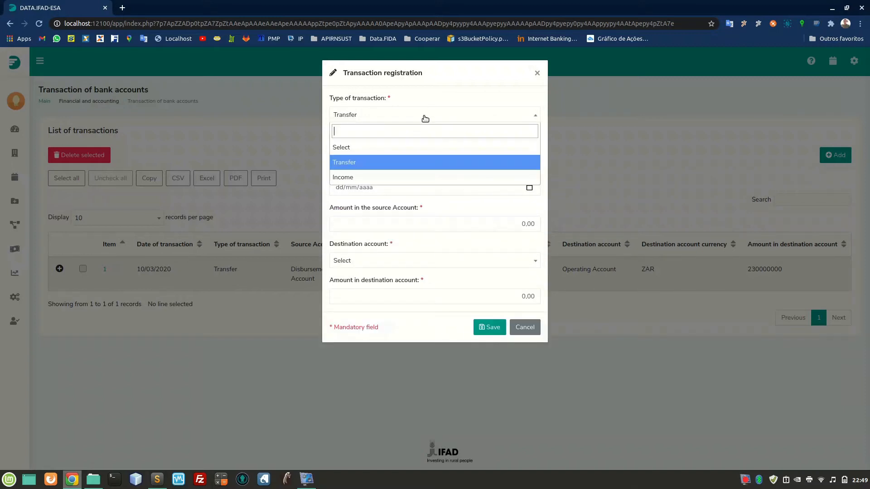
pyautogui.click(365, 177)
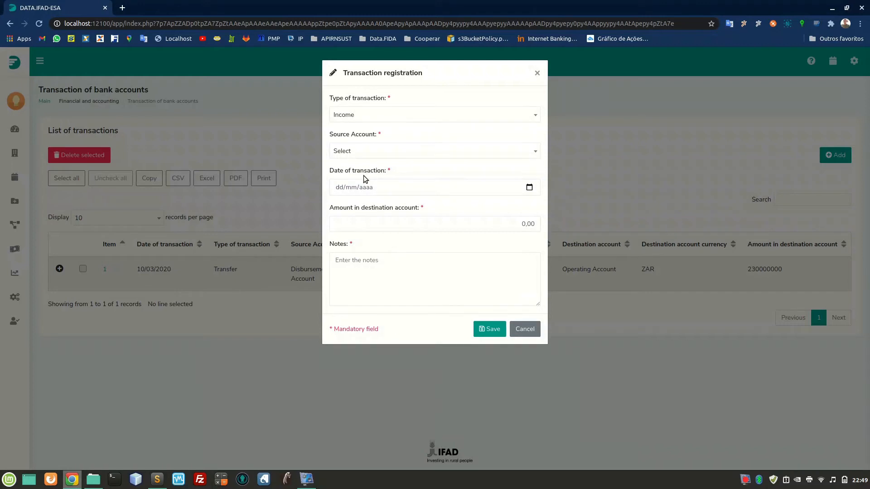
pyautogui.click(386, 119)
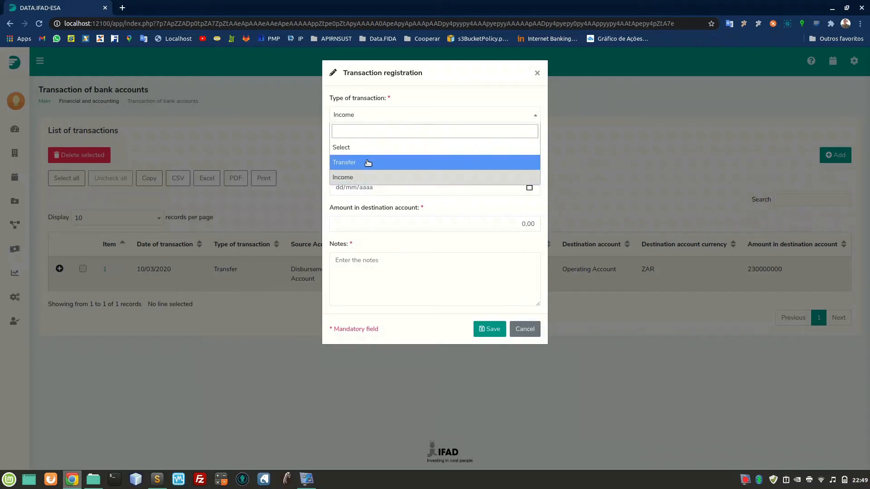
pyautogui.click(368, 163)
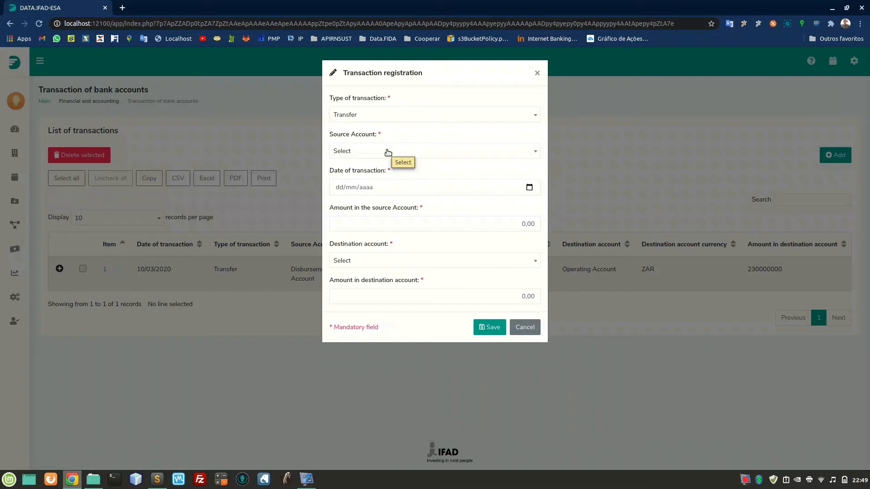
# Set the transfer's source account to Disbursement Account (USD), its date to 30/03/2021 and the amount in the source account to 250.000,00.
pyautogui.click(388, 152)
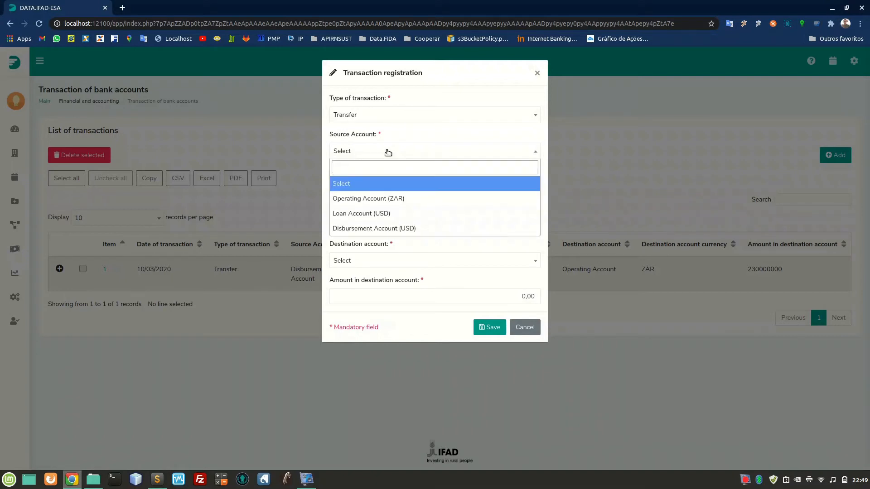
pyautogui.click(376, 229)
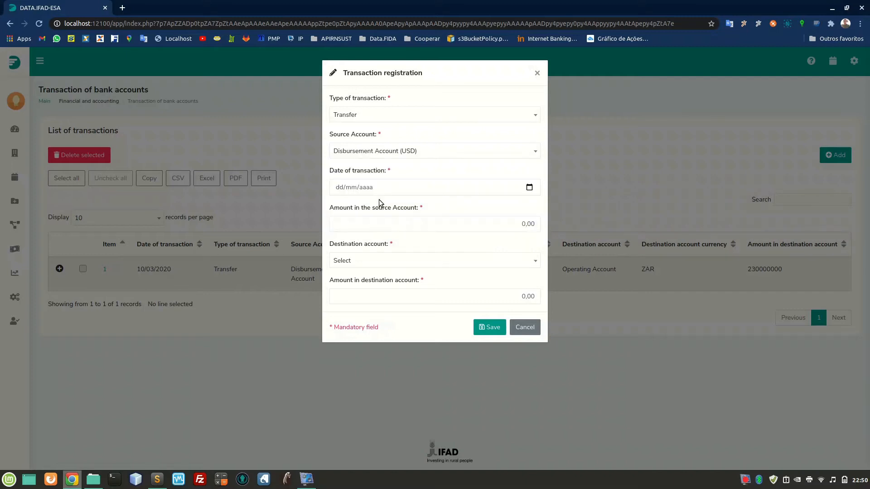
pyautogui.click(339, 187)
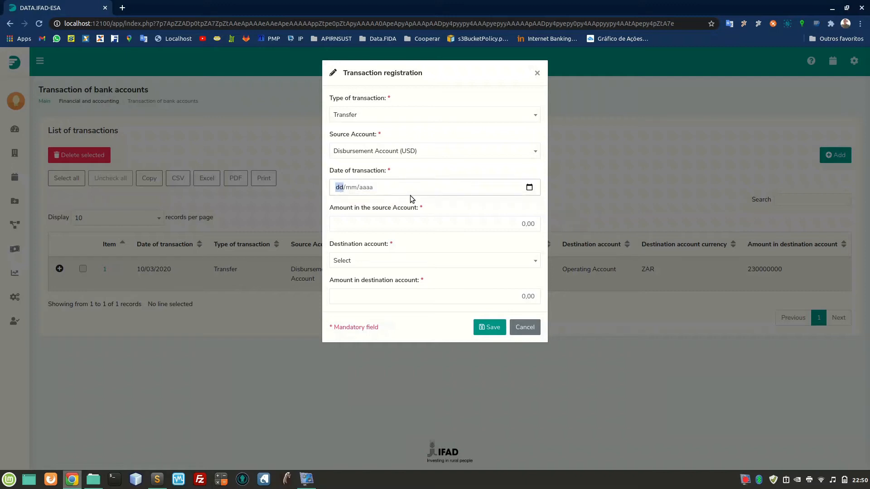
pyautogui.click(528, 187)
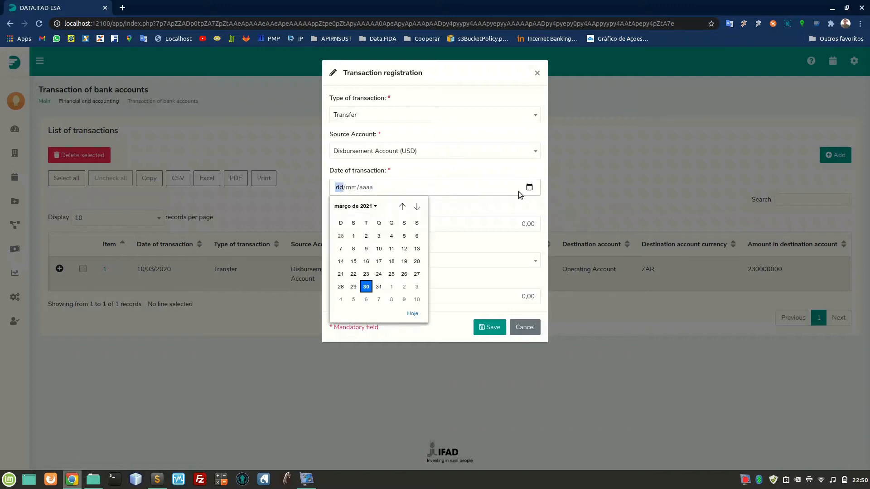
pyautogui.click(368, 286)
pyautogui.click(389, 223)
pyautogui.press('Right')
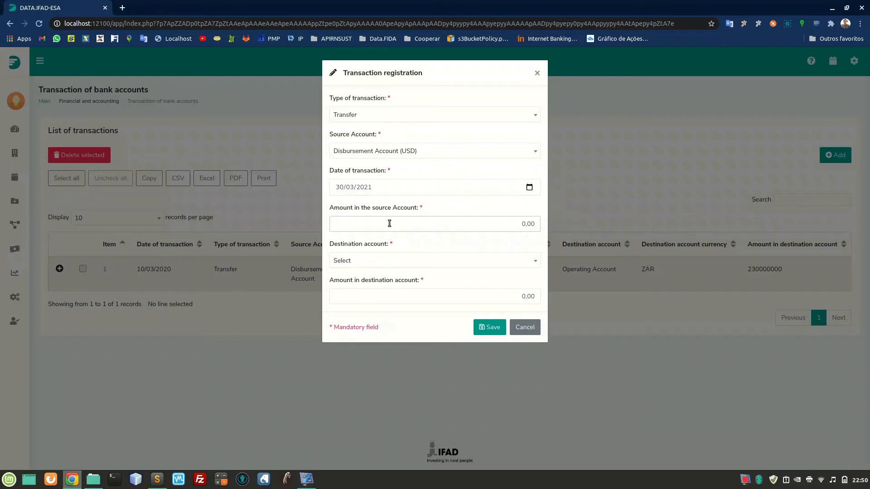
pyautogui.write('250000')
# Set the destination account to Operating Account (ZAR) with an amount of 5.000.000, and save the transfer.
pyautogui.click(372, 260)
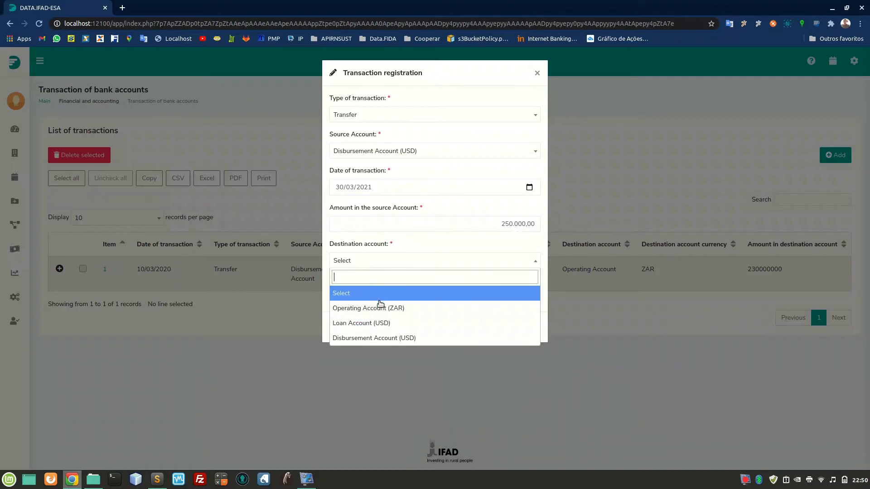
pyautogui.click(405, 308)
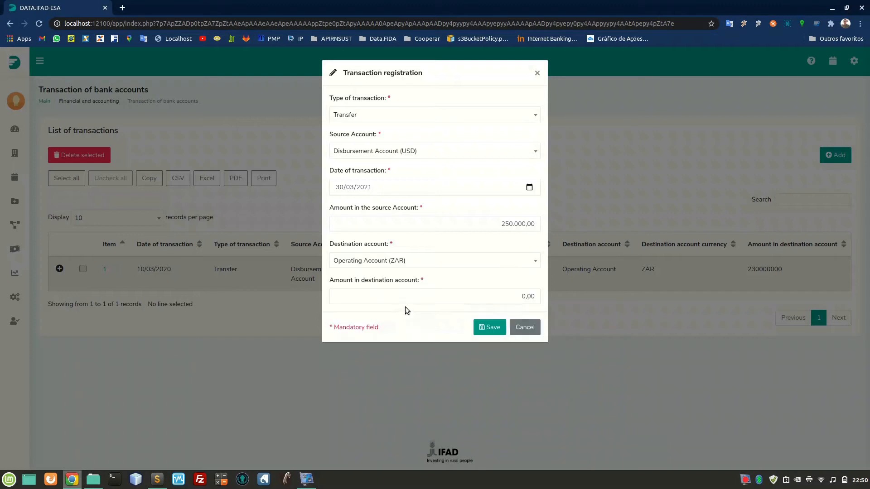
pyautogui.click(429, 297)
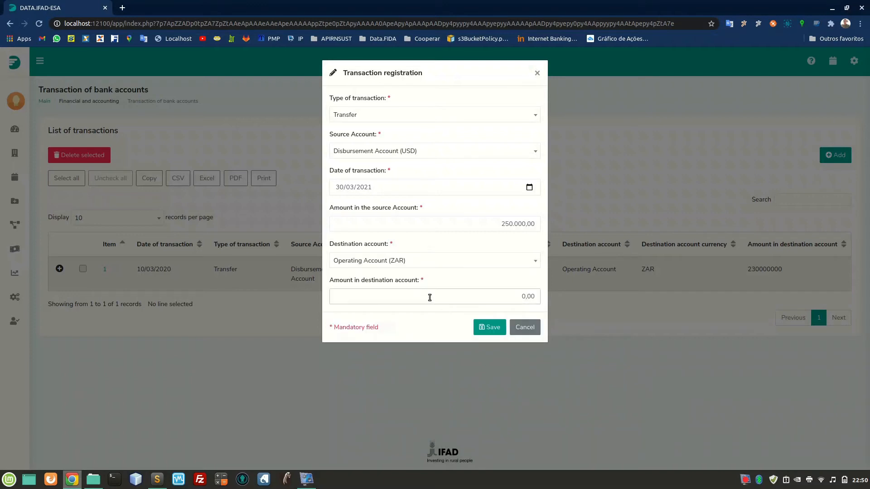
pyautogui.write('5.000.000')
pyautogui.click(492, 328)
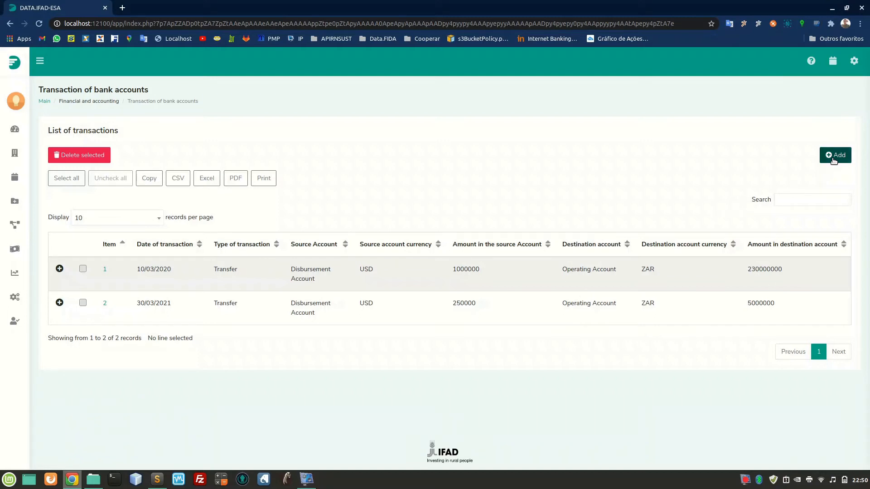
# Add a new bank account transaction of type Income with Operating Account (ZAR) as its source account.
pyautogui.click(833, 157)
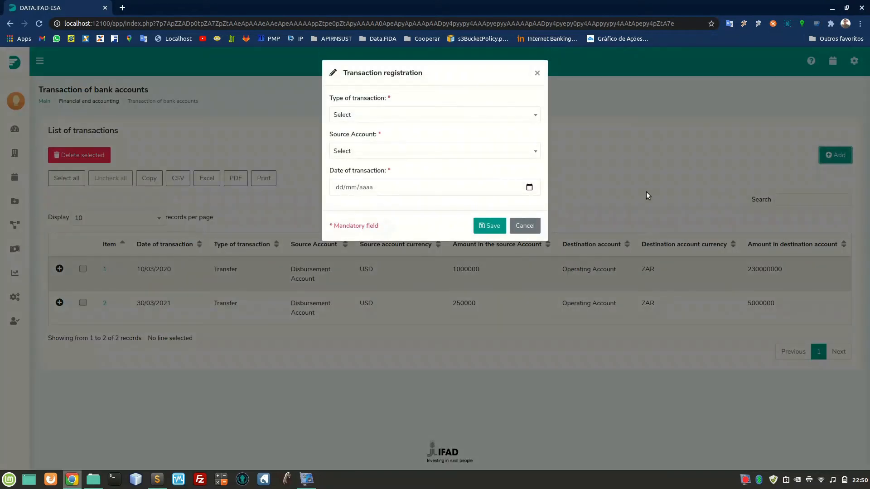
pyautogui.click(499, 115)
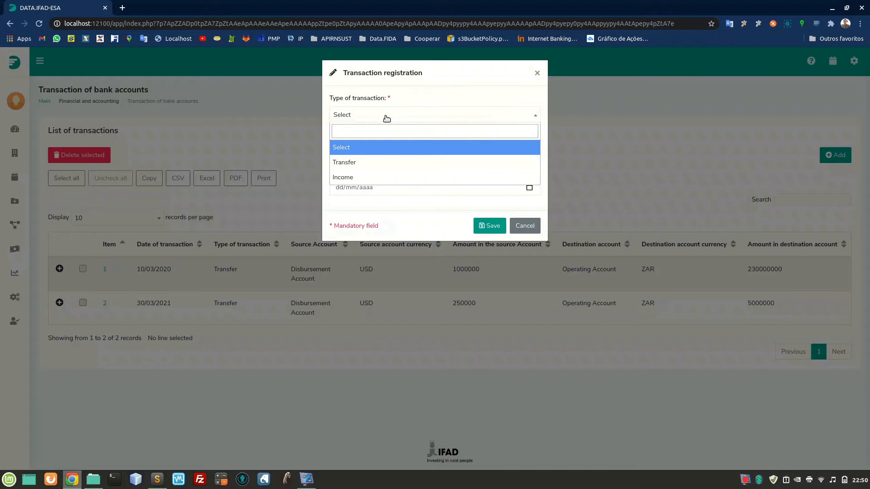
pyautogui.click(355, 177)
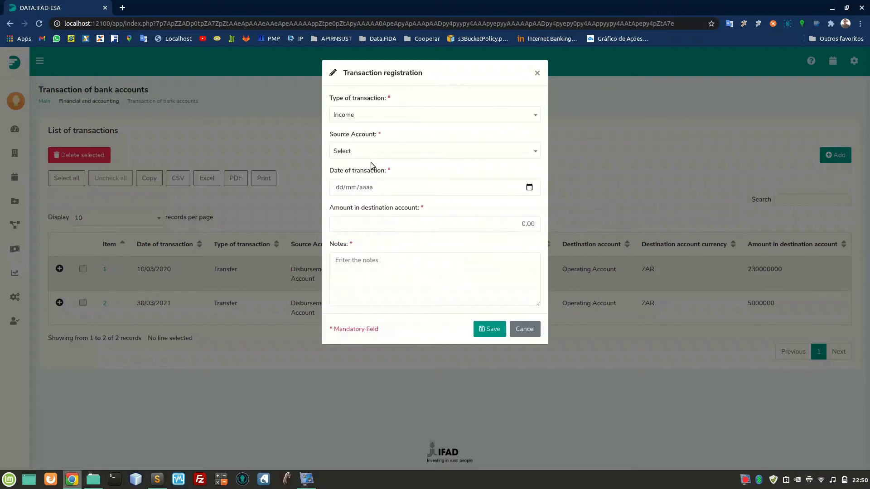
pyautogui.click(394, 155)
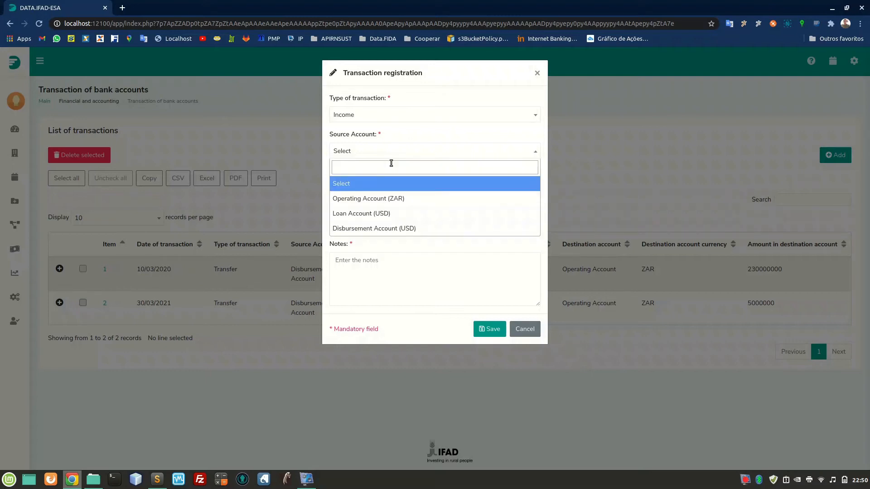
pyautogui.click(387, 202)
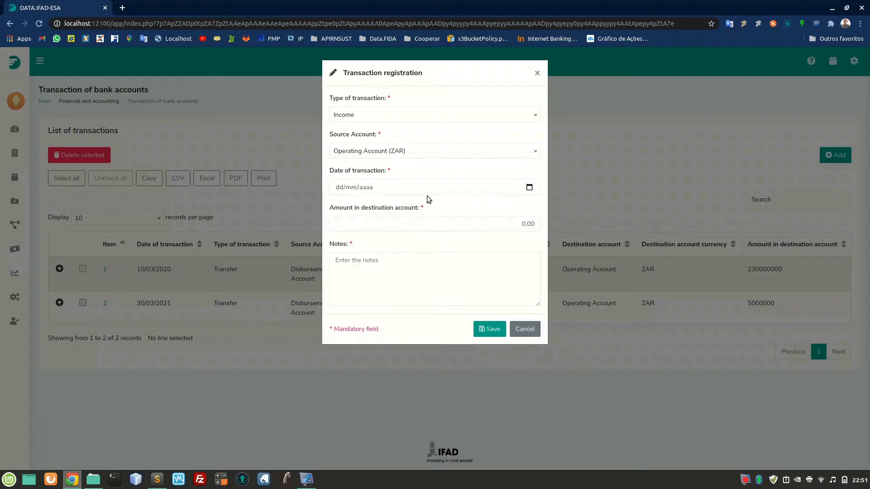
# Set the income transaction's date to 30/03/2021 and its amount in the destination account to 25.000,00.
pyautogui.click(342, 189)
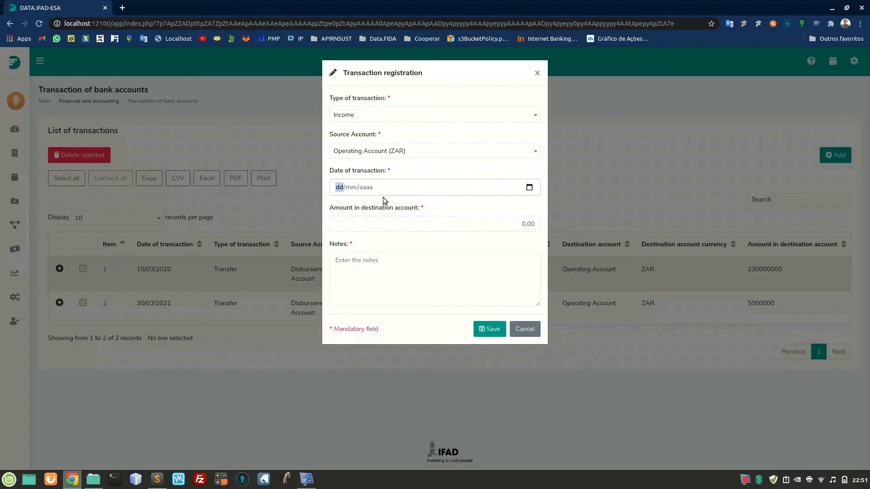
pyautogui.click(529, 188)
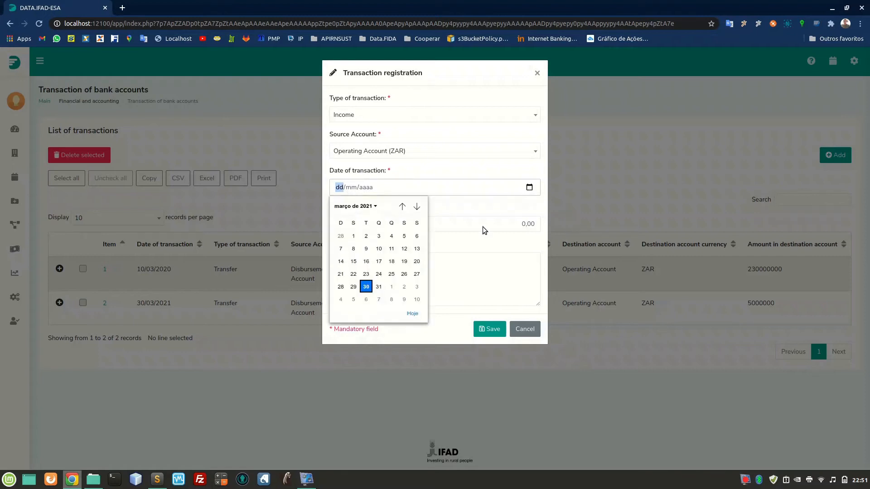
pyautogui.click(367, 287)
pyautogui.click(384, 223)
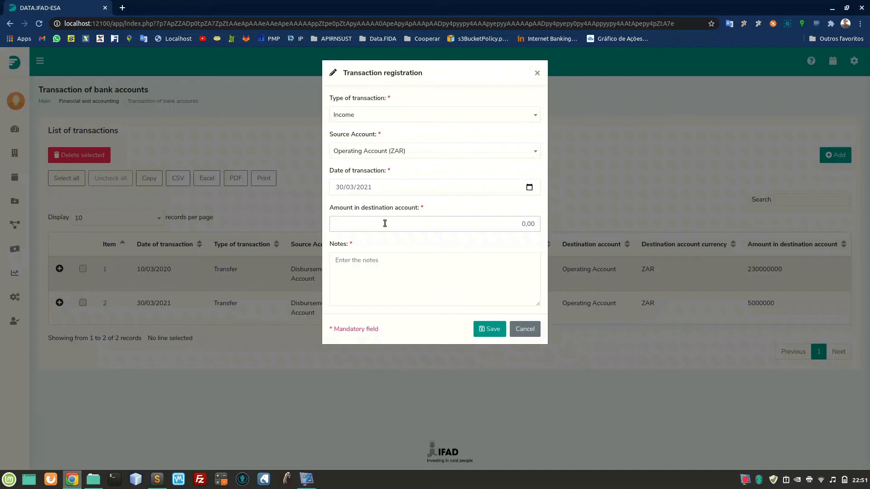
pyautogui.write('25000')
# Enter the note "Incoming resources" for the income transaction and save it.
pyautogui.click(384, 271)
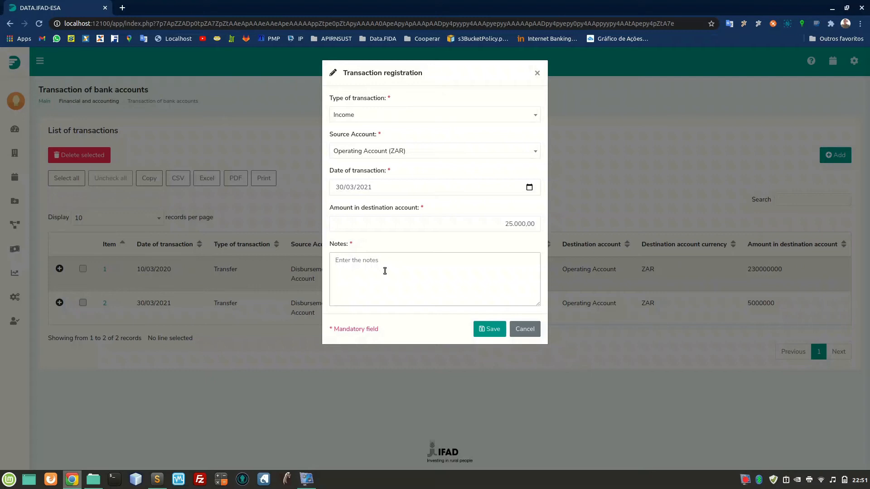
pyautogui.write('Income resources')
pyautogui.click(490, 334)
pyautogui.click(357, 260)
pyautogui.press('BackSpace')
pyautogui.write('ing')
pyautogui.click(493, 331)
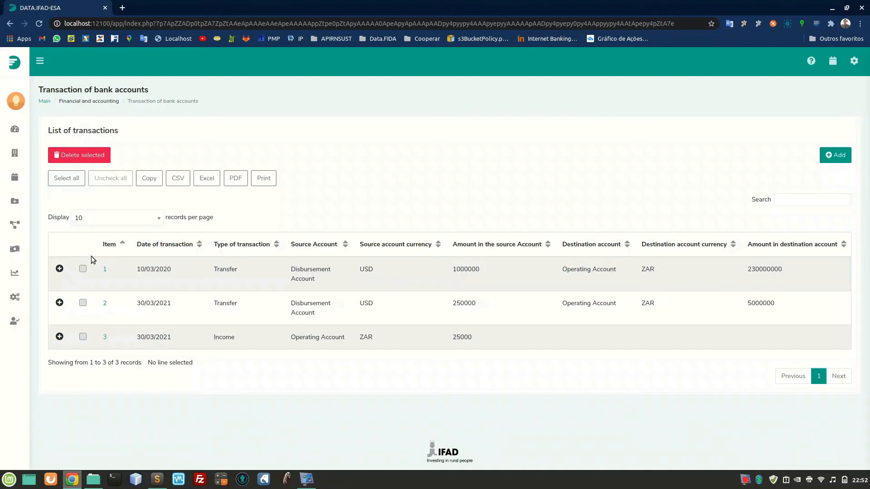
# Open the list of expense payments in the financial and accounting module and add a new payment.
pyautogui.moveTo(18, 229)
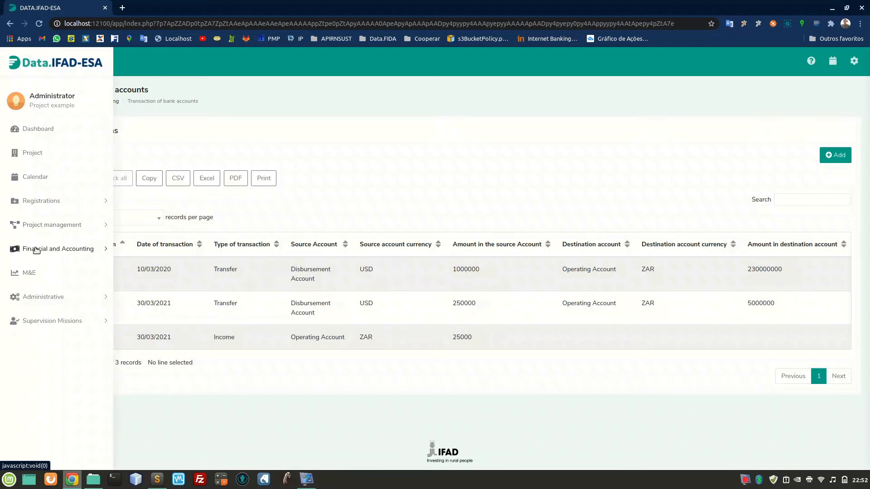
pyautogui.click(70, 255)
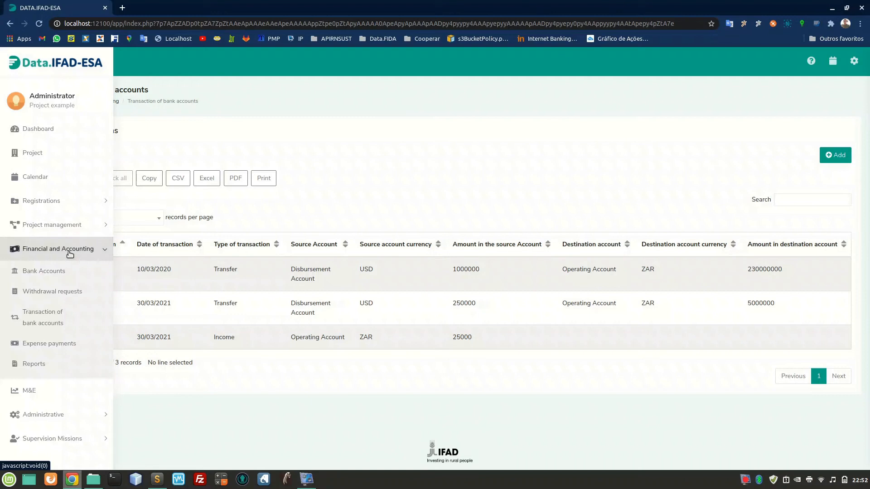
pyautogui.click(57, 346)
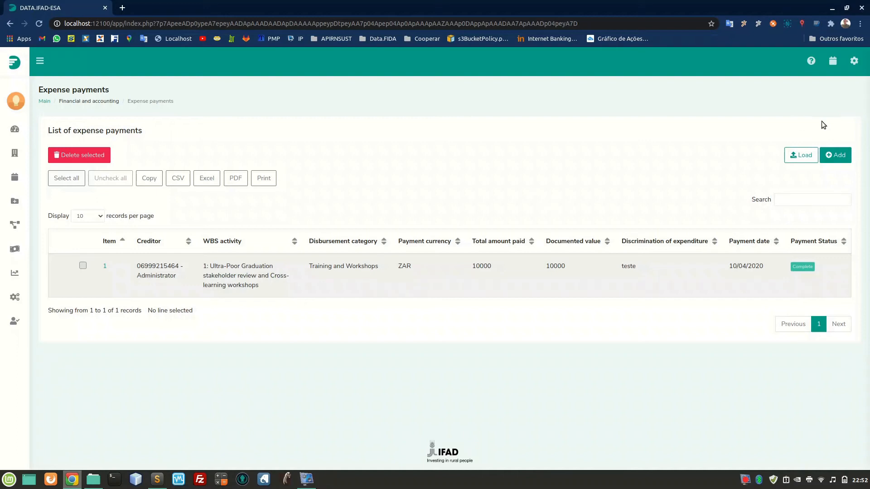
pyautogui.click(842, 160)
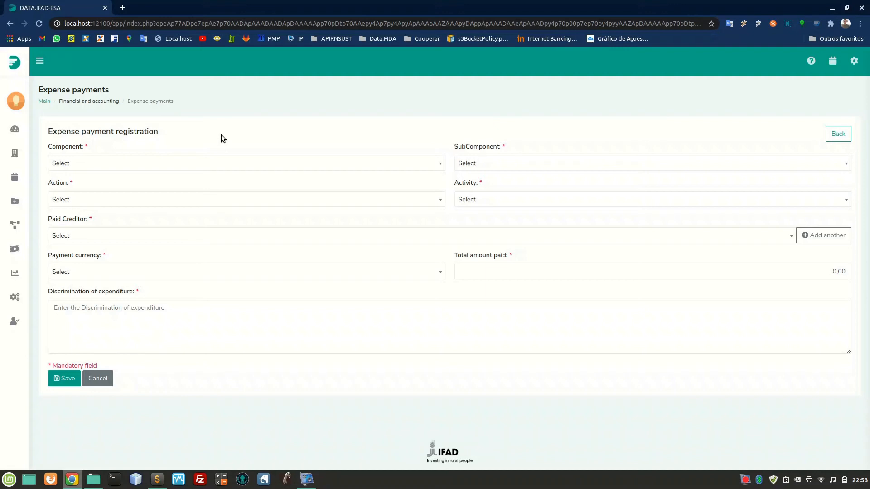
# Assign the payment to Component 1, SubComponent 1.1, Action 1.1.1 and activity 1: Ultra-Poor Graduation stakeholder review and Cross-learning workshops.
pyautogui.click(185, 164)
pyautogui.click(153, 212)
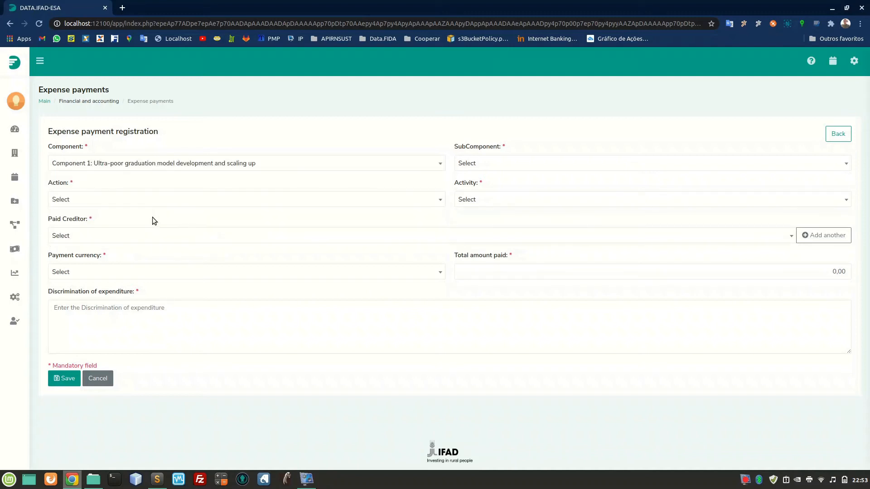
pyautogui.click(484, 165)
pyautogui.click(471, 207)
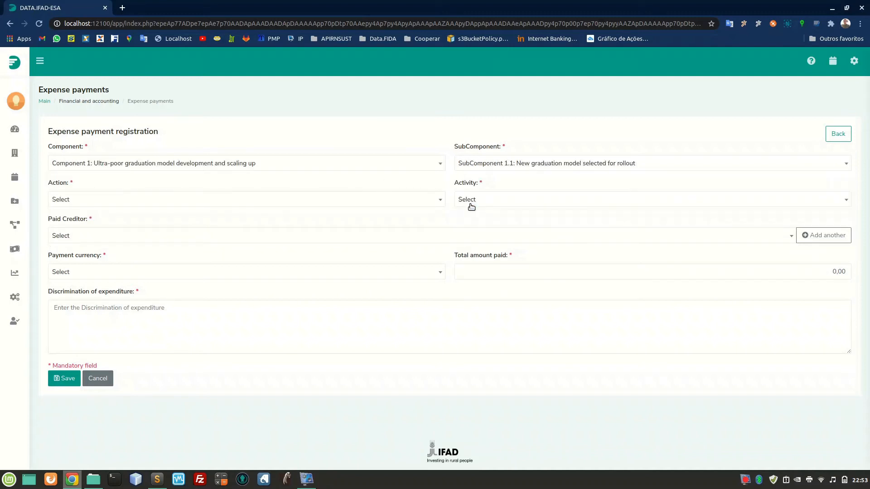
pyautogui.click(425, 200)
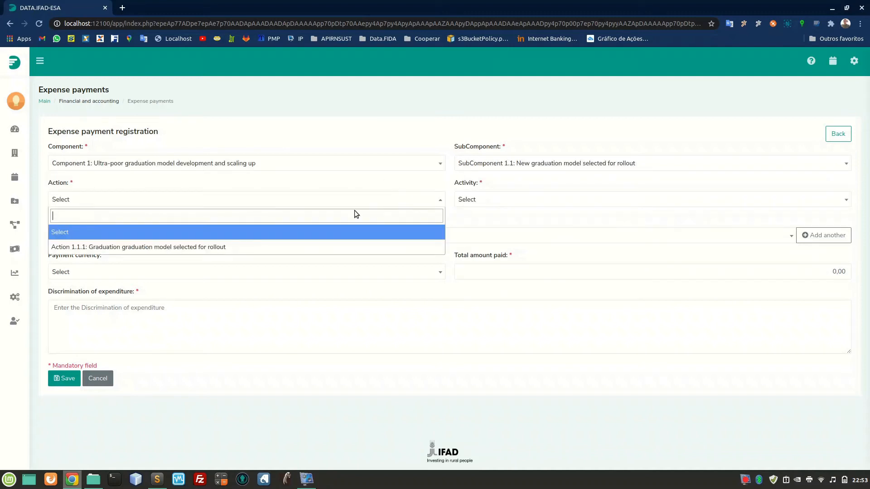
pyautogui.click(282, 247)
pyautogui.click(470, 200)
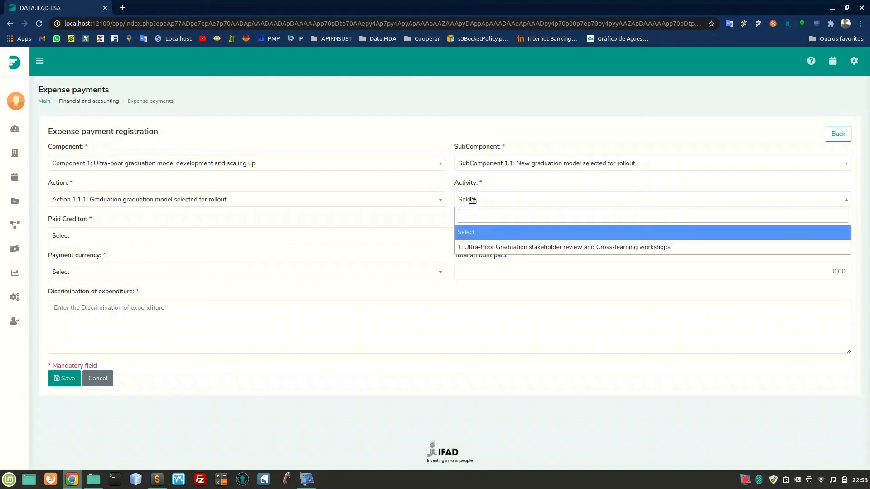
pyautogui.click(465, 245)
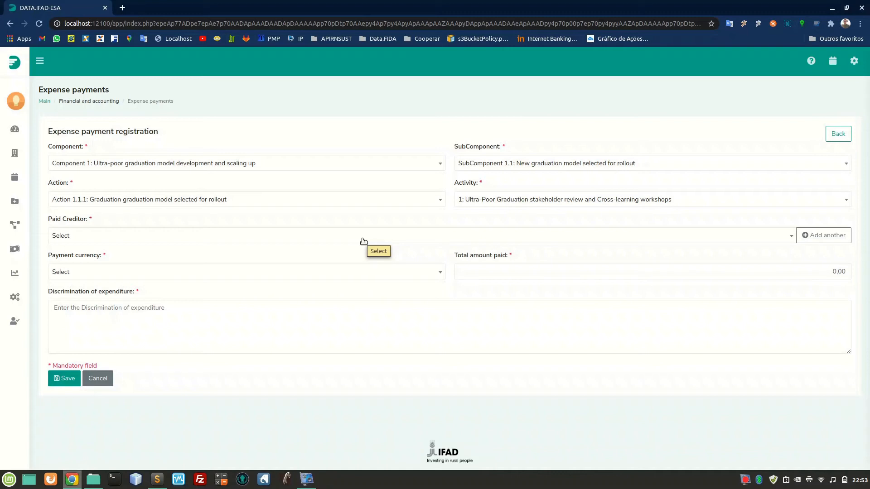
# Search for the paid creditor with "administra" and select Administrator.
pyautogui.click(362, 240)
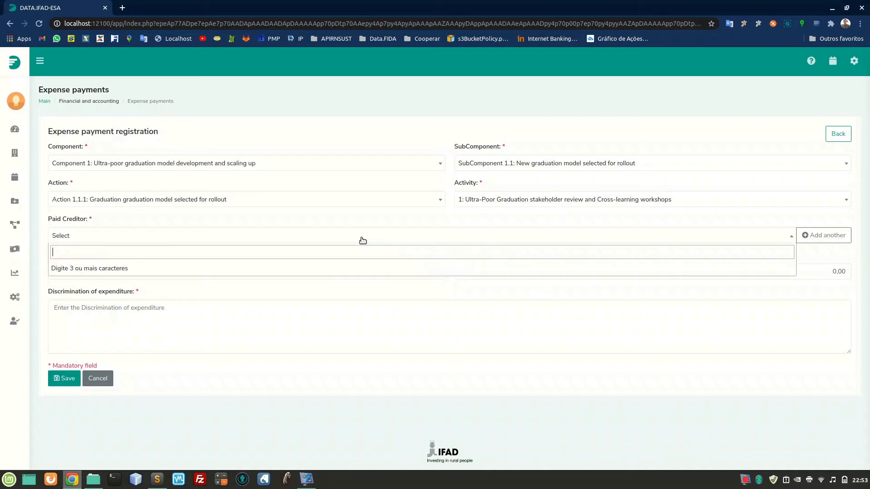
pyautogui.write('administra')
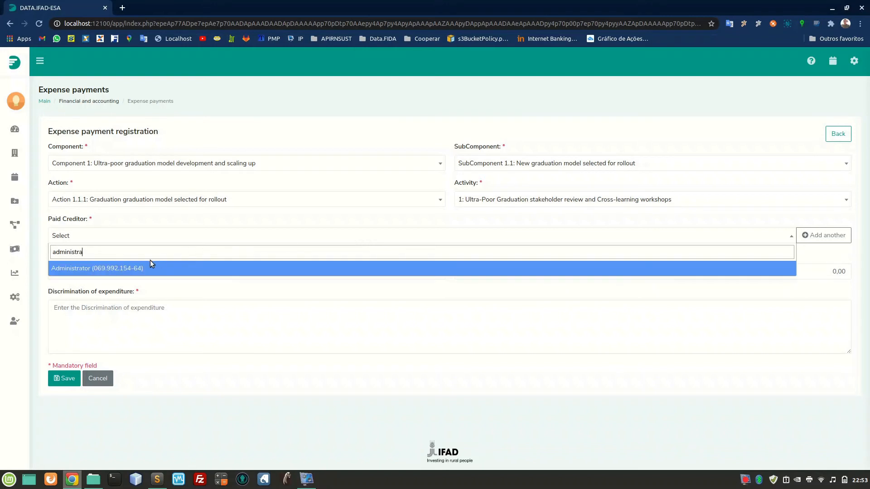
pyautogui.click(136, 268)
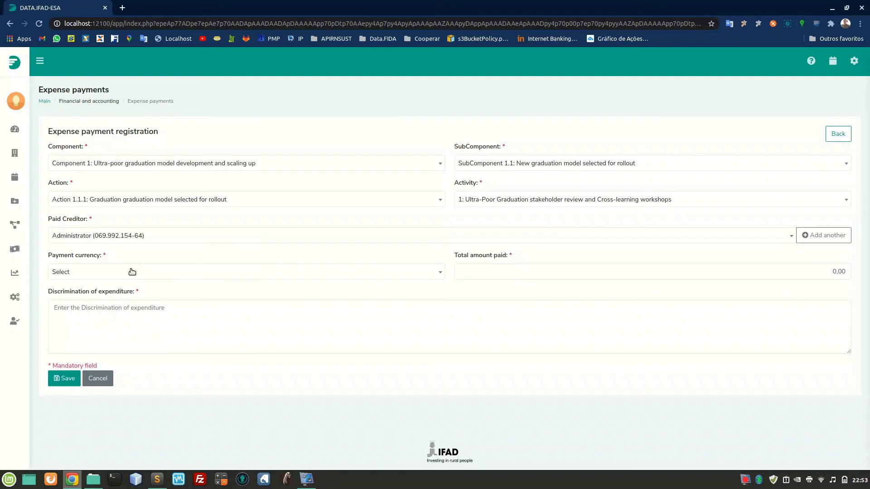
# Set the payment currency to Rand (ZAR) and the total amount paid to 20.000,00.
pyautogui.click(117, 274)
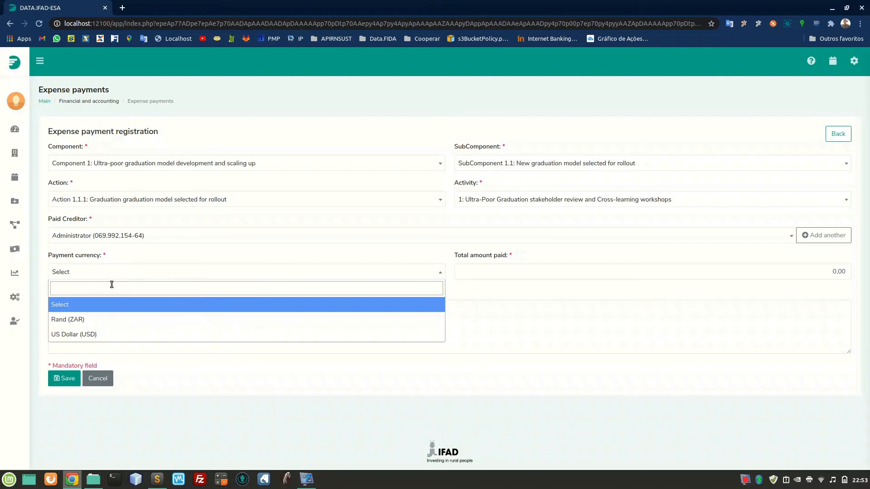
pyautogui.click(96, 323)
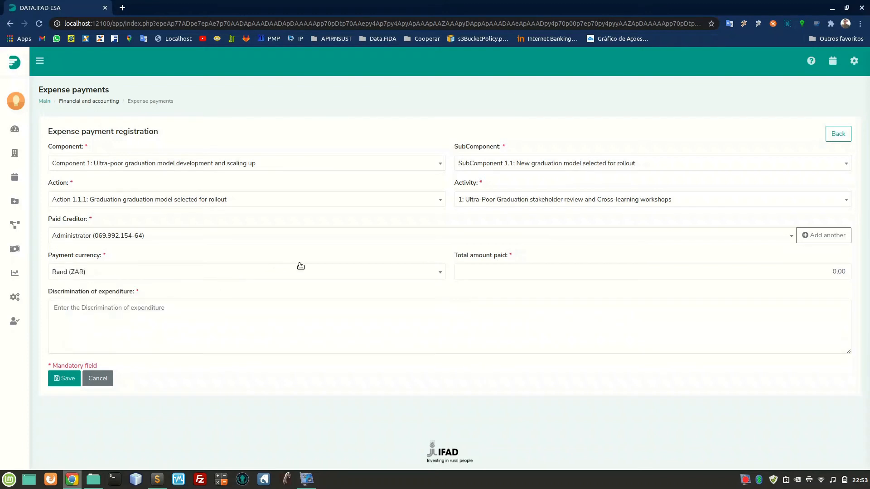
pyautogui.click(485, 276)
pyautogui.write('20.000')
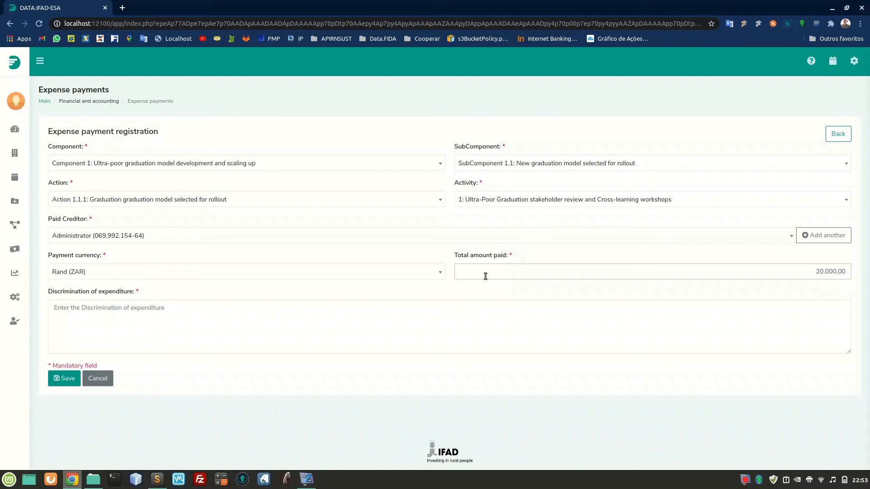
# Enter "Creditor payment" as the discrimination of expenditure and save the expense payment.
pyautogui.click(342, 315)
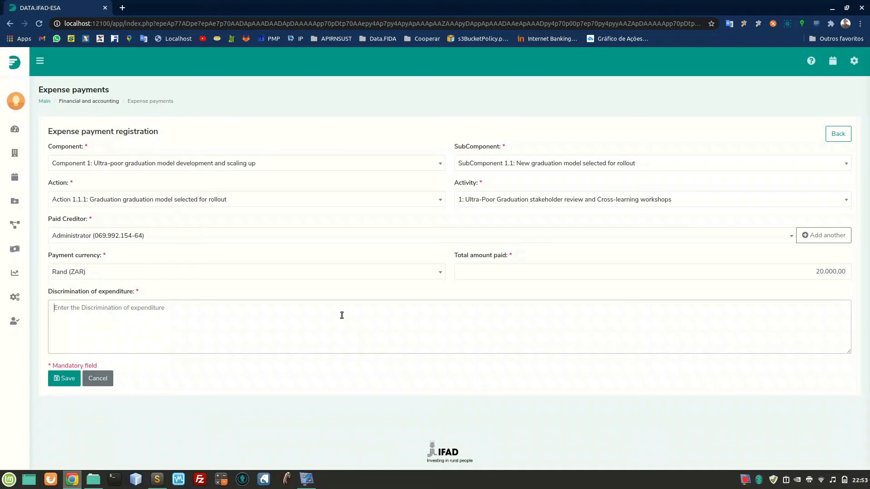
pyautogui.write('Credi')
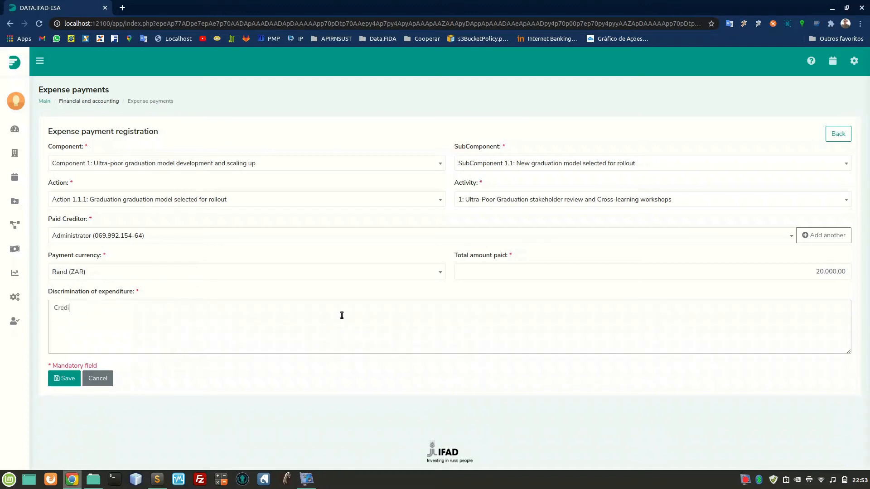
pyautogui.write('tor payme')
pyautogui.write('nt')
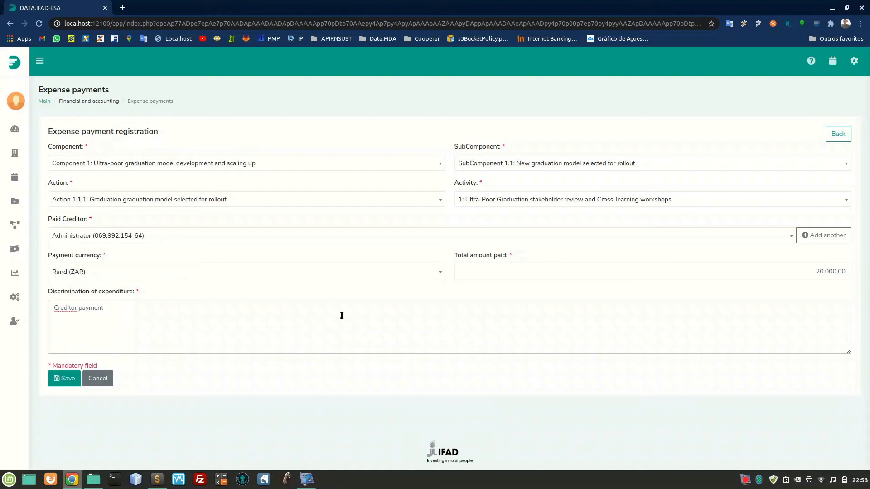
pyautogui.click(61, 377)
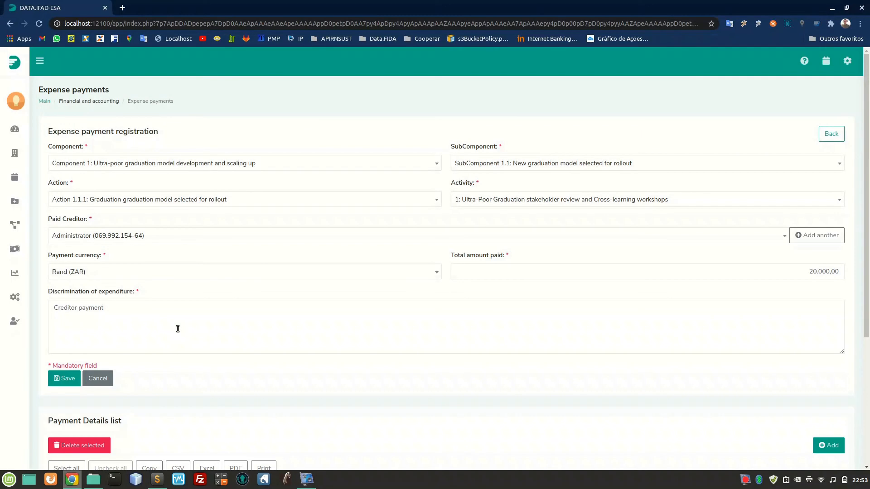
# Add a payment detail to the expense payment with IFAD as the source of funds and payment date 30/03/2021.
pyautogui.scroll(-4, 178, 329)
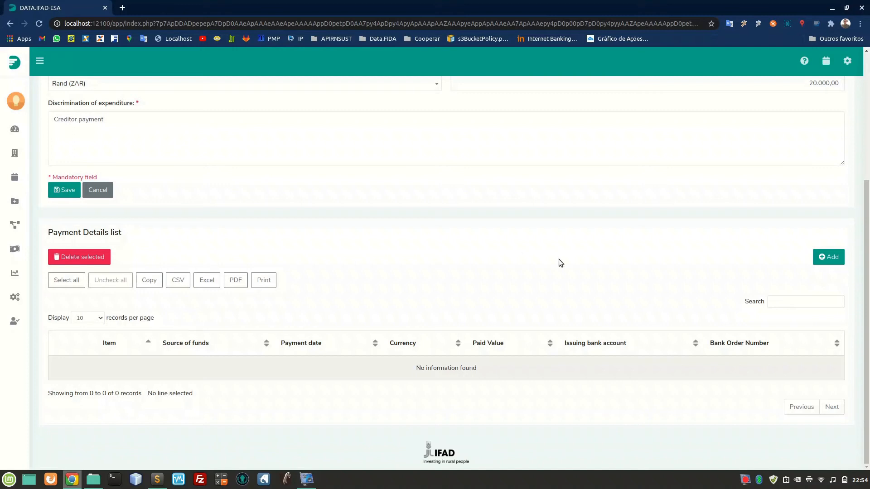
pyautogui.click(822, 258)
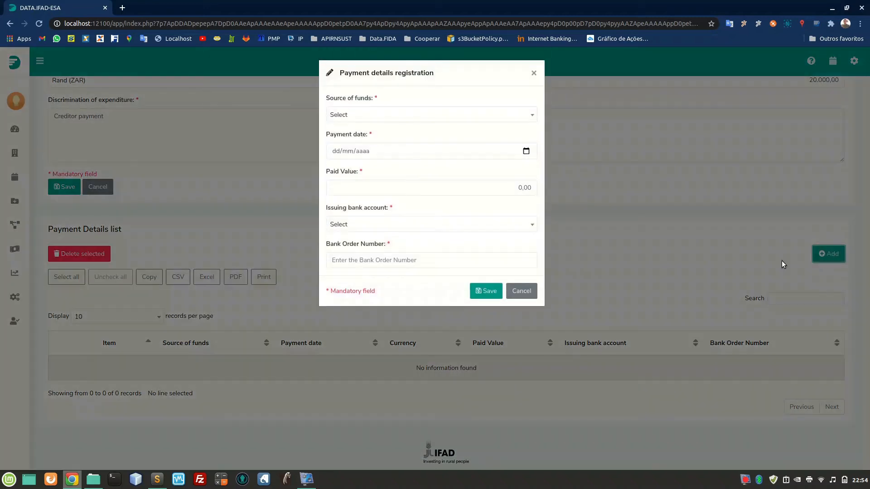
pyautogui.click(450, 120)
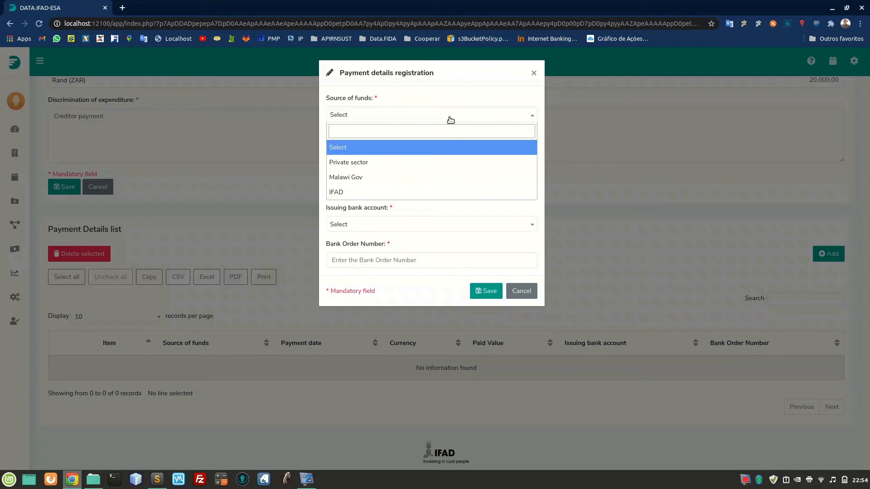
pyautogui.click(356, 192)
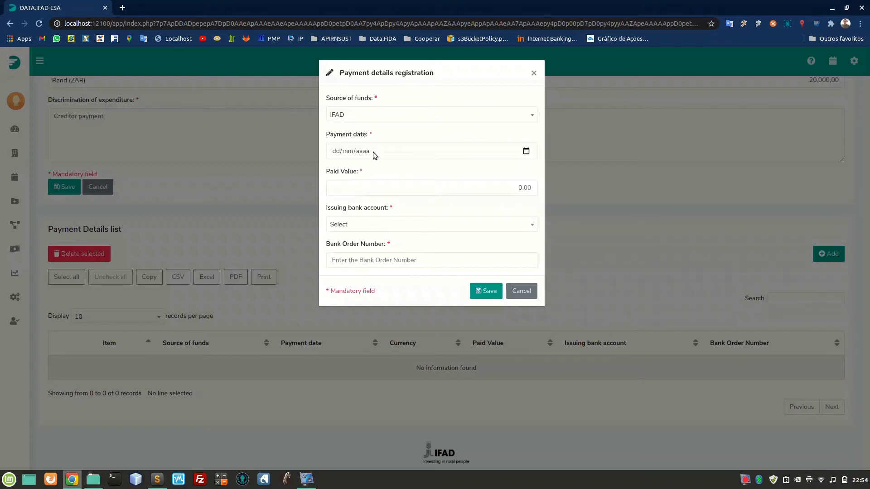
pyautogui.click(335, 151)
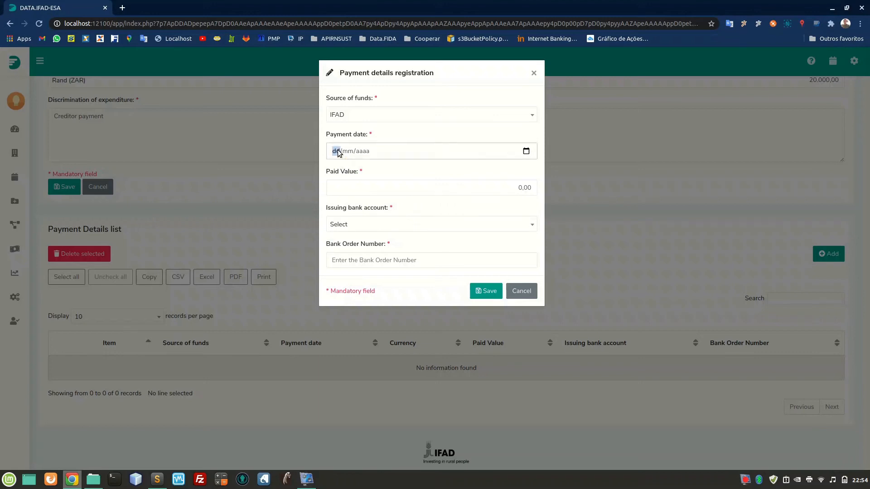
pyautogui.click(526, 151)
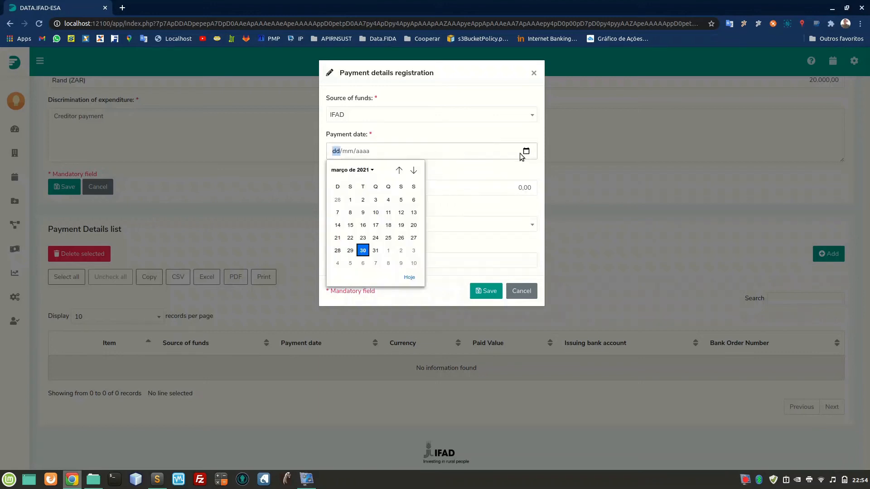
pyautogui.click(363, 250)
# Set the paid value to 20.000,00 and the issuing bank account to Operating Account (ZAR).
pyautogui.click(369, 188)
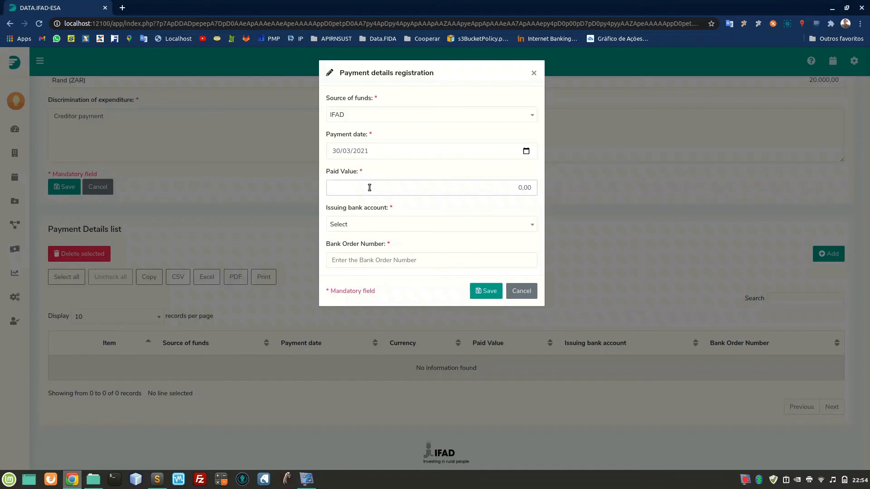
pyautogui.write('20000')
pyautogui.click(372, 223)
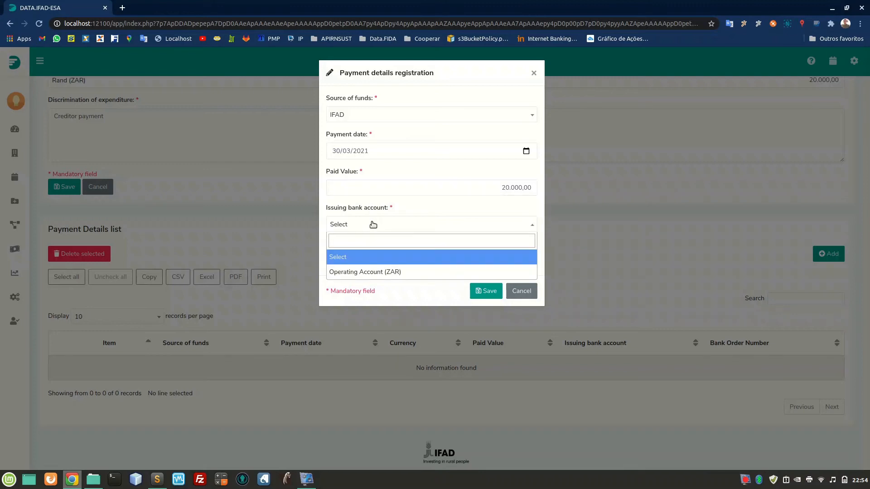
pyautogui.click(357, 274)
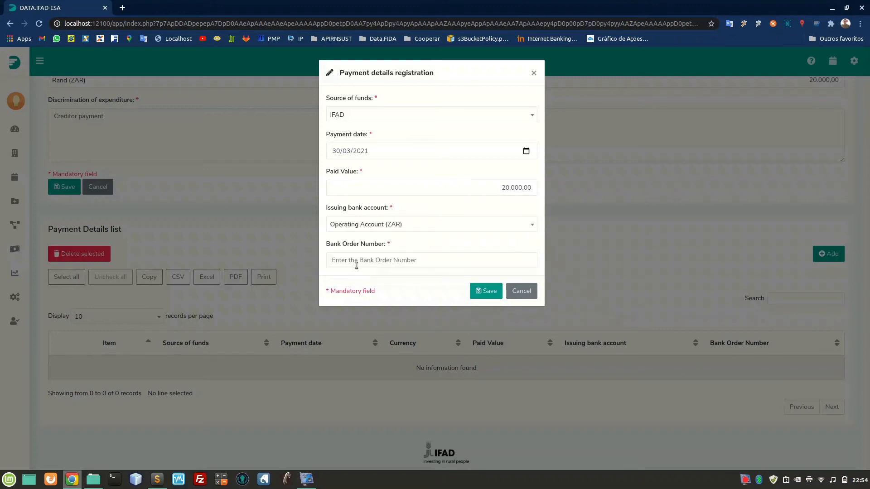
# Enter the bank order number and save the payment detail.
pyautogui.click(357, 264)
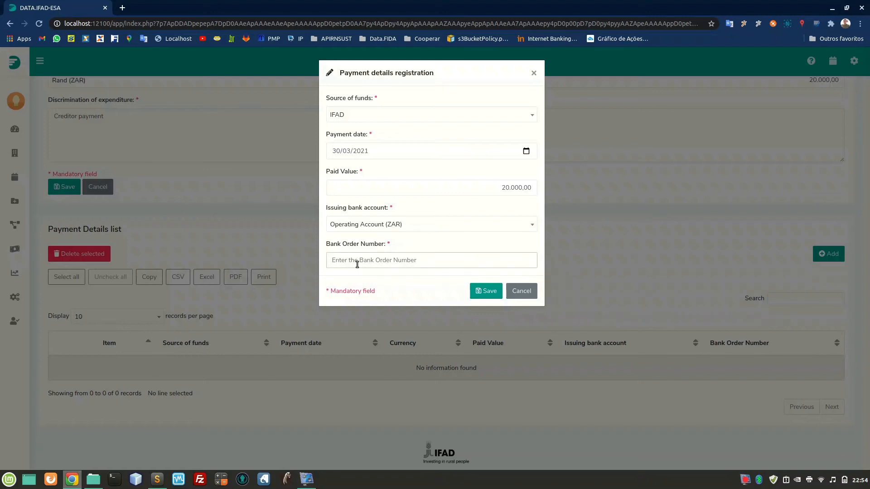
pyautogui.write('123465')
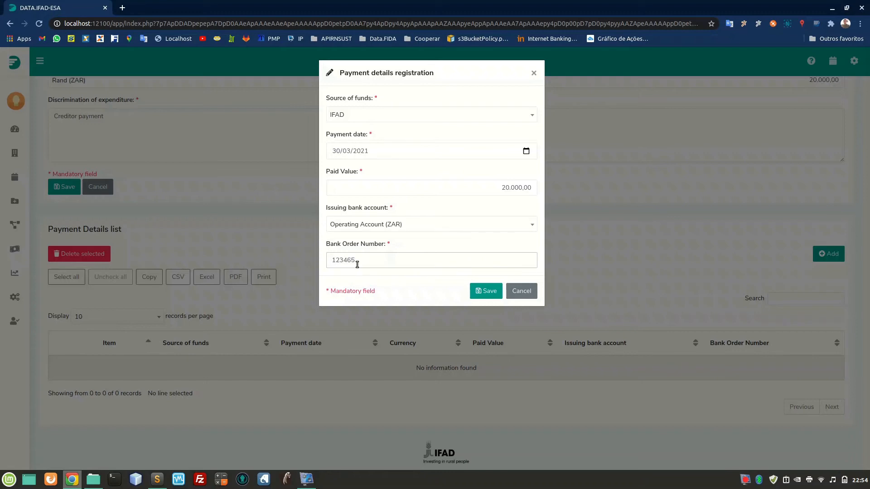
pyautogui.click(491, 292)
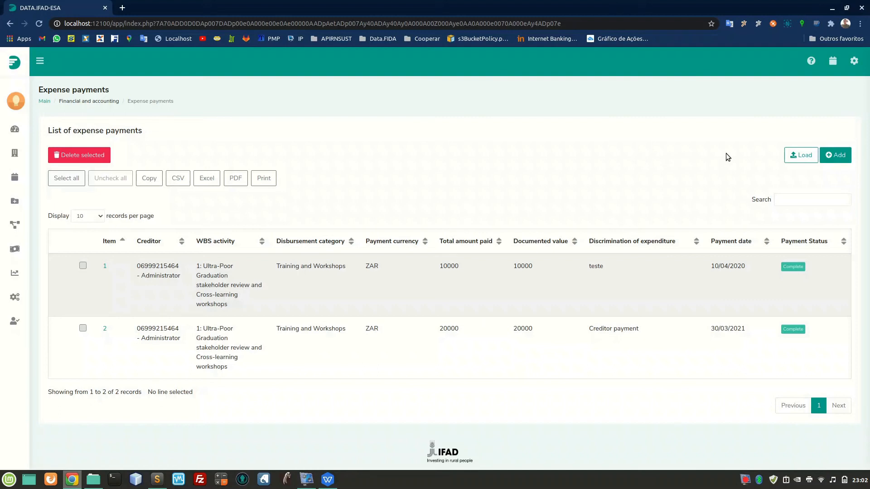
# Download the spreadsheet template for loading expense payments in bulk and open it in WPS Spreadsheets.
pyautogui.click(804, 162)
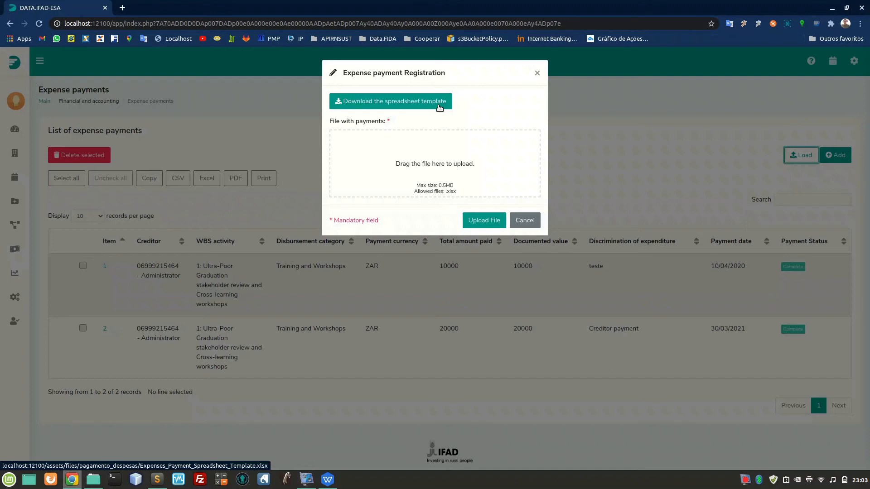
pyautogui.click(406, 102)
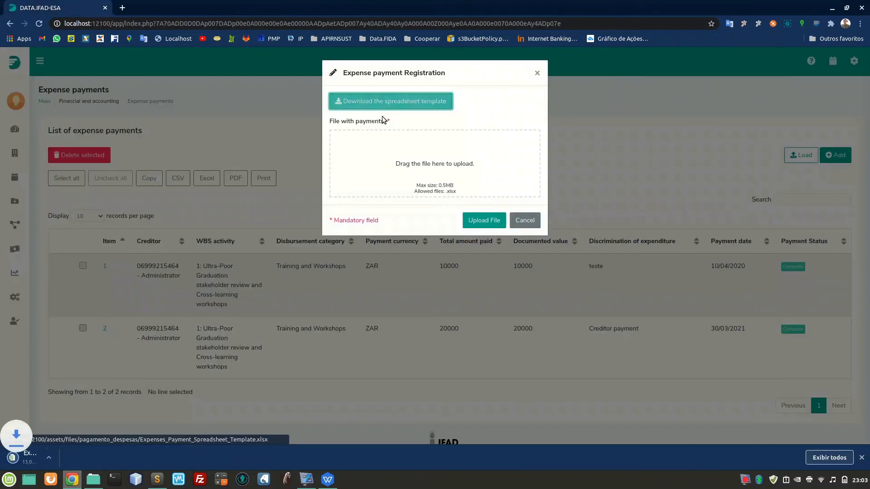
pyautogui.click(47, 455)
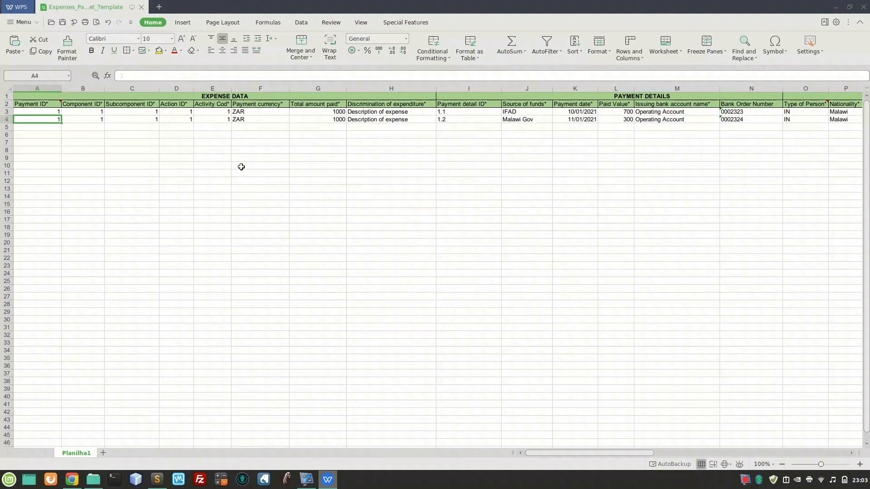
# Examine the note on the Payment ID column and the second example row across to its issuing bank account name.
pyautogui.click(859, 464)
pyautogui.click(859, 464)
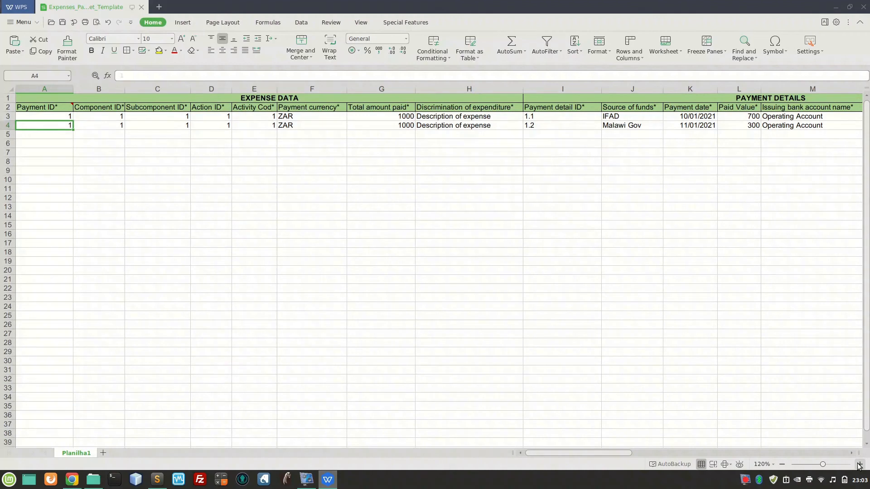
pyautogui.click(859, 465)
pyautogui.click(53, 123)
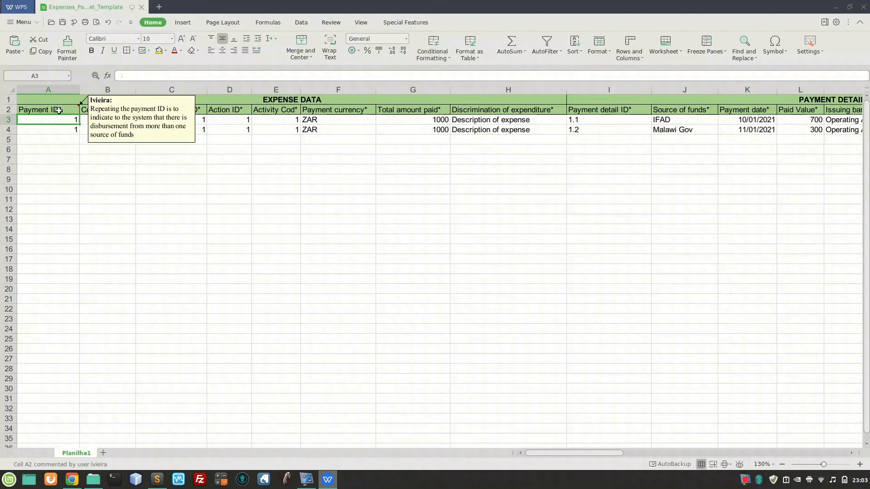
pyautogui.moveTo(58, 105)
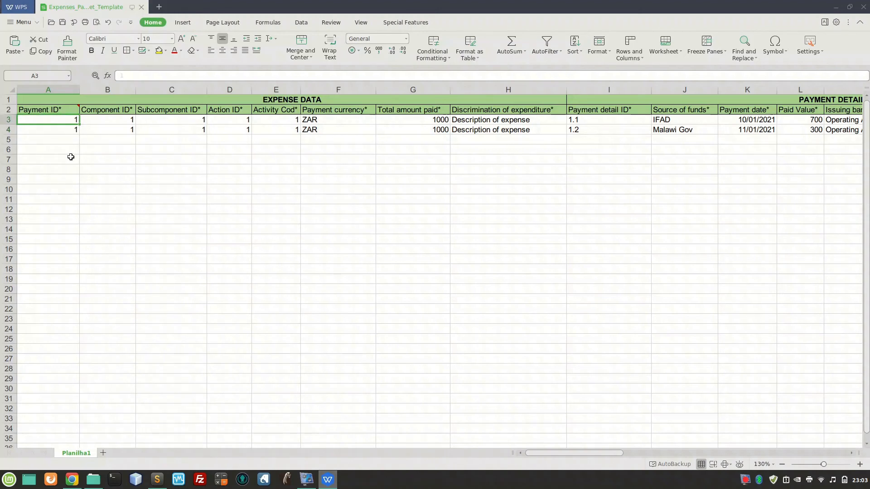
pyautogui.press('Down')
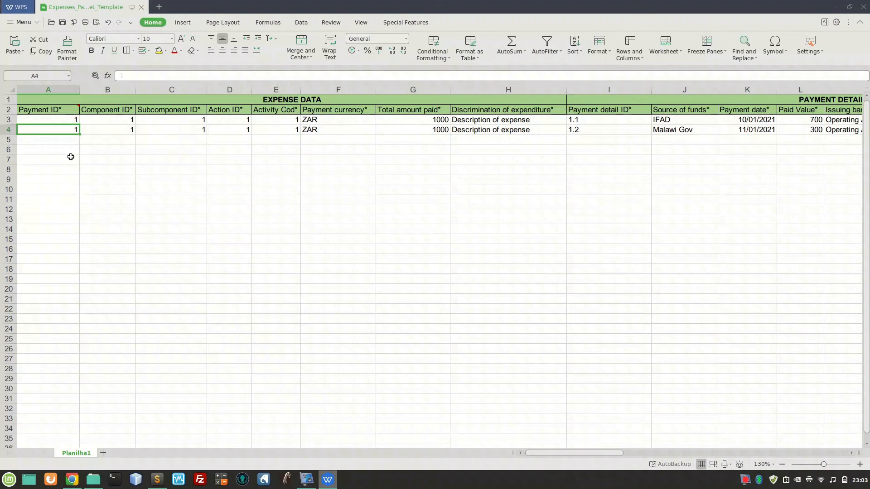
pyautogui.press('Right')
pyautogui.press('Right')
pyautogui.press('Right')
pyautogui.press('Right')
pyautogui.press('Right')
pyautogui.press('Right')
pyautogui.press('Right')
pyautogui.press('Right')
pyautogui.press('Right')
pyautogui.press('Right')
pyautogui.press('Right')
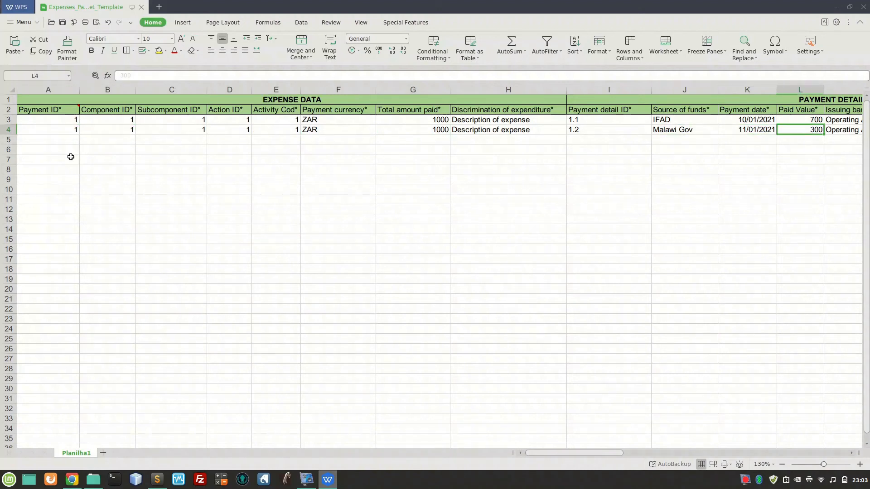
pyautogui.press('Right')
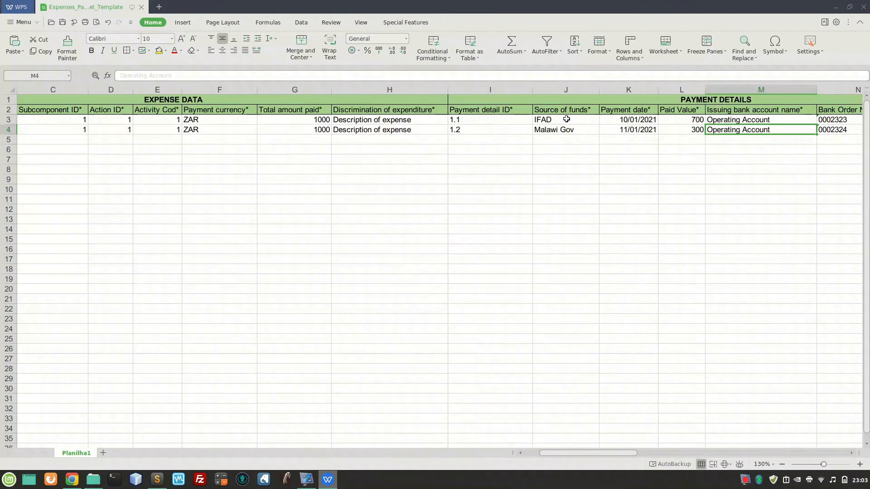
# Compare the two example rows' paid values and sources of funds with the total amount paid.
pyautogui.click(679, 120)
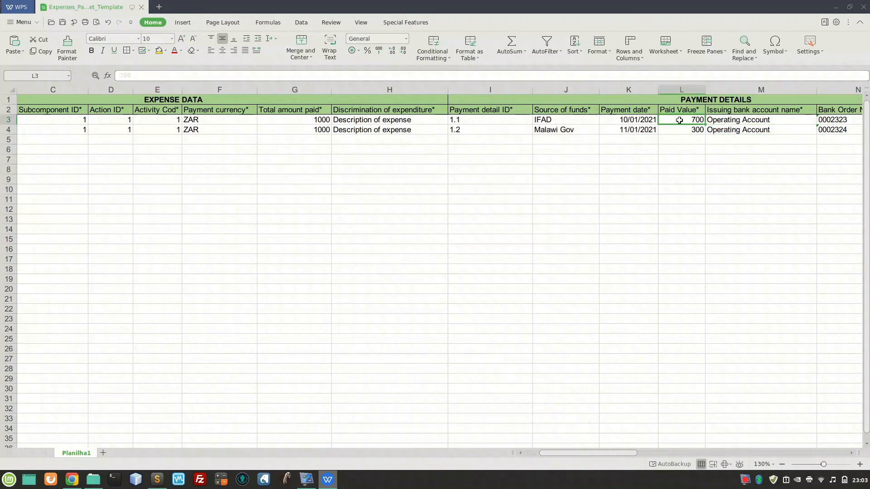
pyautogui.click(556, 121)
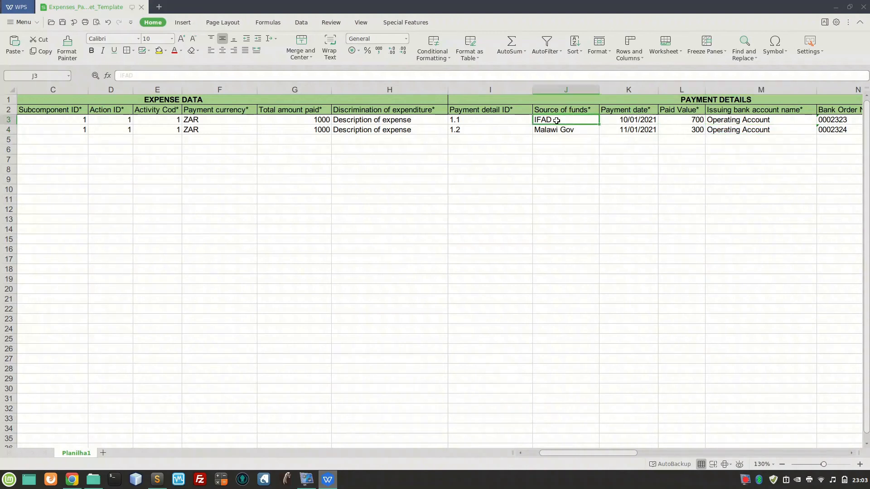
pyautogui.click(688, 133)
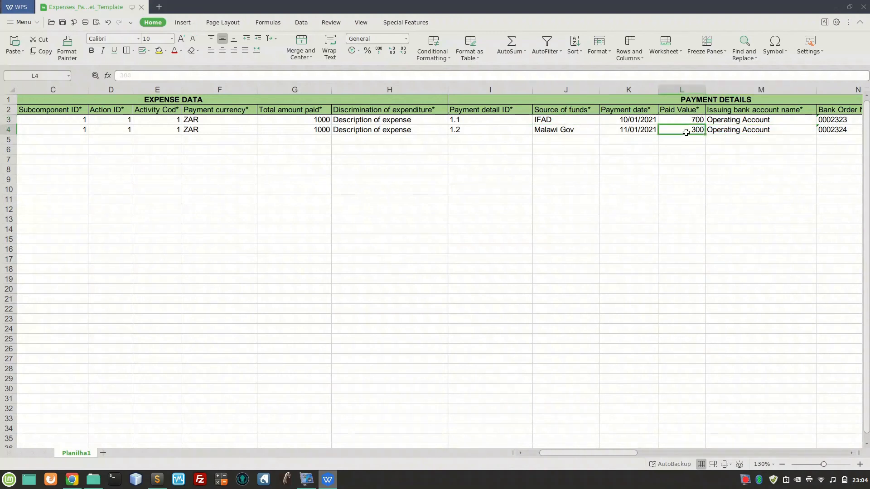
pyautogui.click(575, 131)
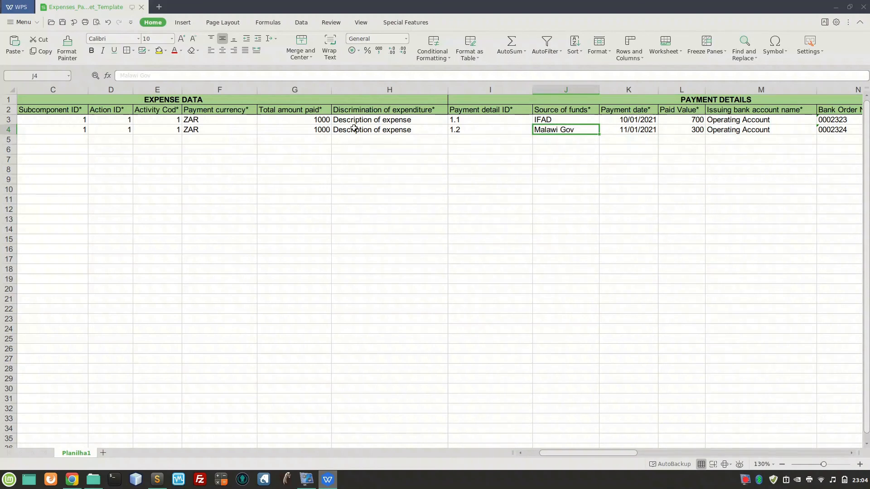
pyautogui.click(327, 121)
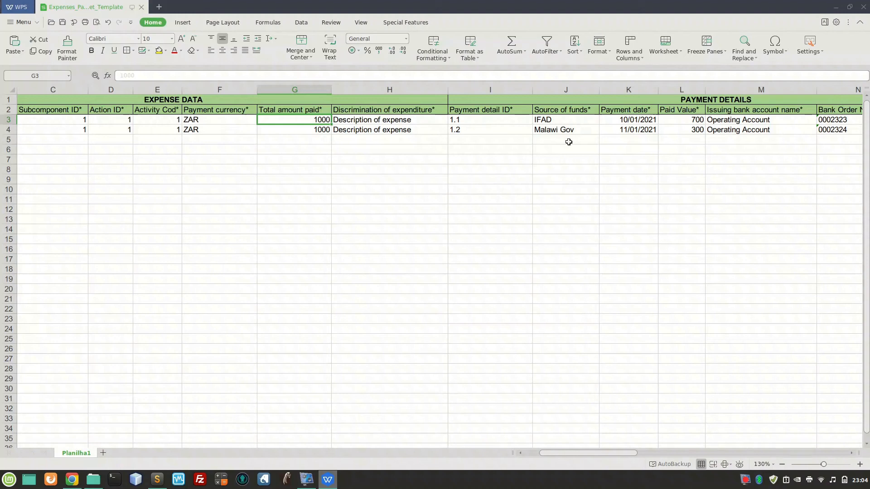
pyautogui.click(680, 119)
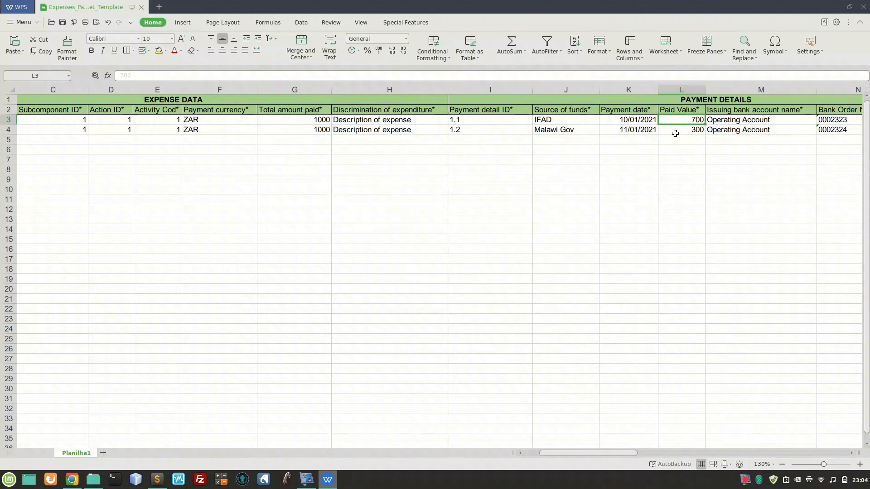
pyautogui.click(675, 130)
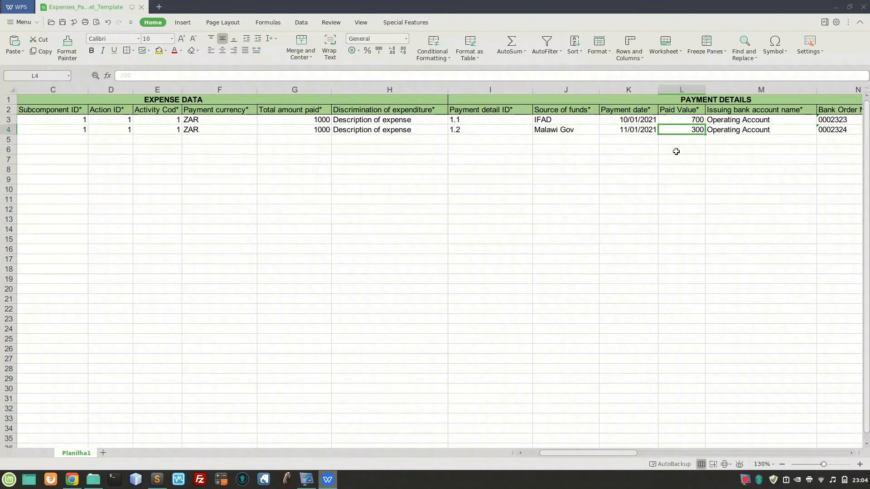
# Review the first example row's expense data from Component ID through Discrimination of expenditure.
pyautogui.press('Left')
pyautogui.press('Left')
pyautogui.press('Home')
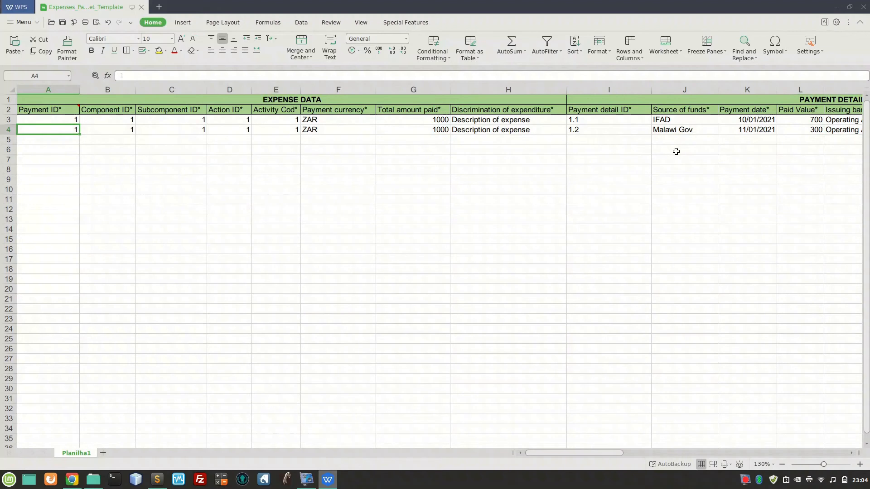
pyautogui.press('Right')
pyautogui.press('Up')
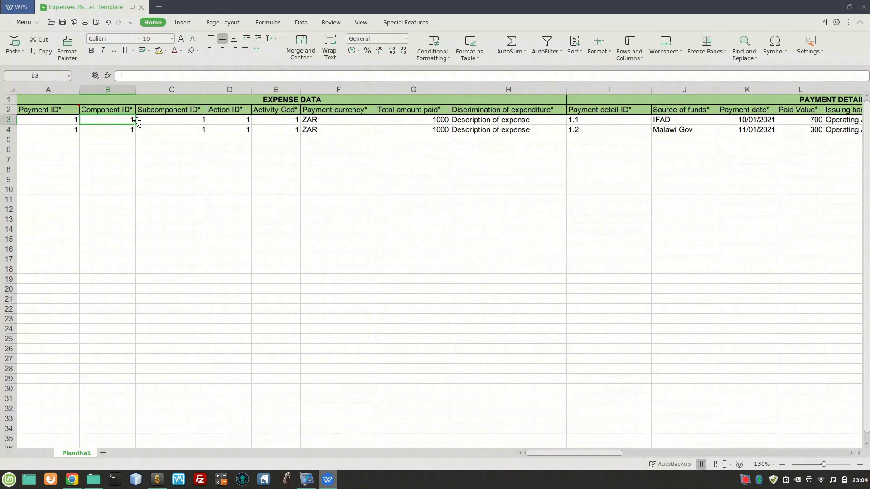
pyautogui.click(169, 121)
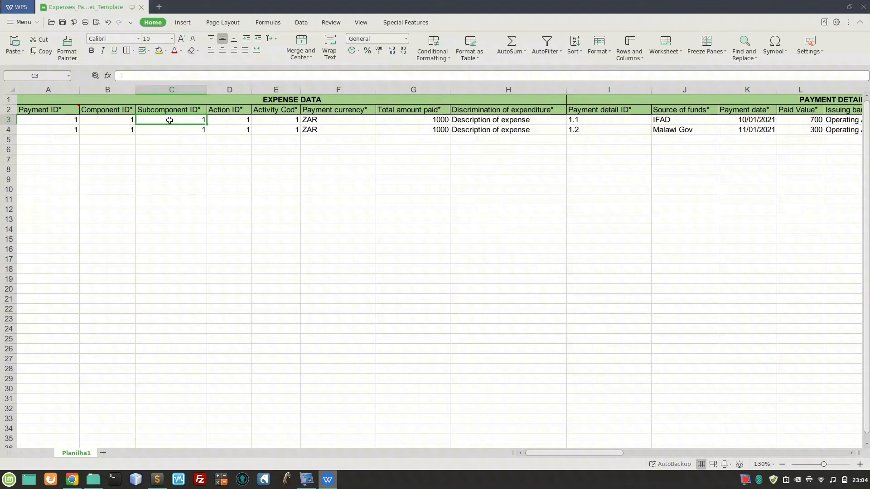
pyautogui.click(227, 123)
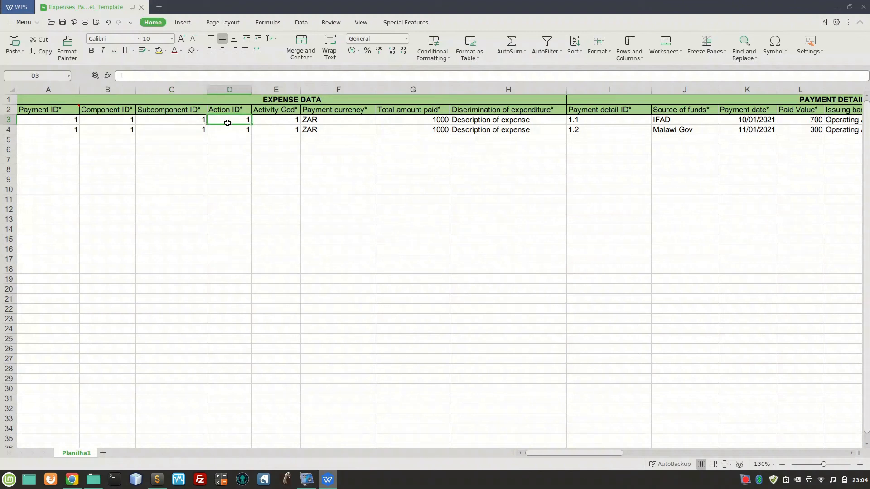
pyautogui.click(278, 120)
pyautogui.click(328, 119)
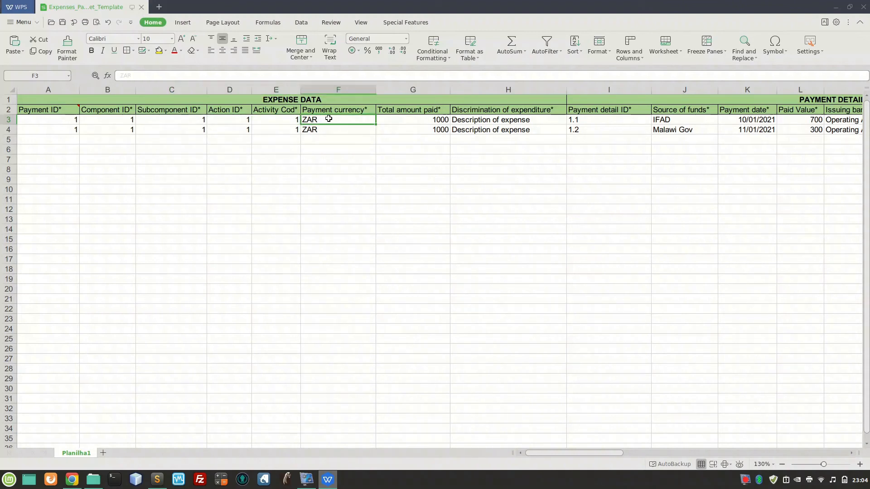
pyautogui.click(415, 121)
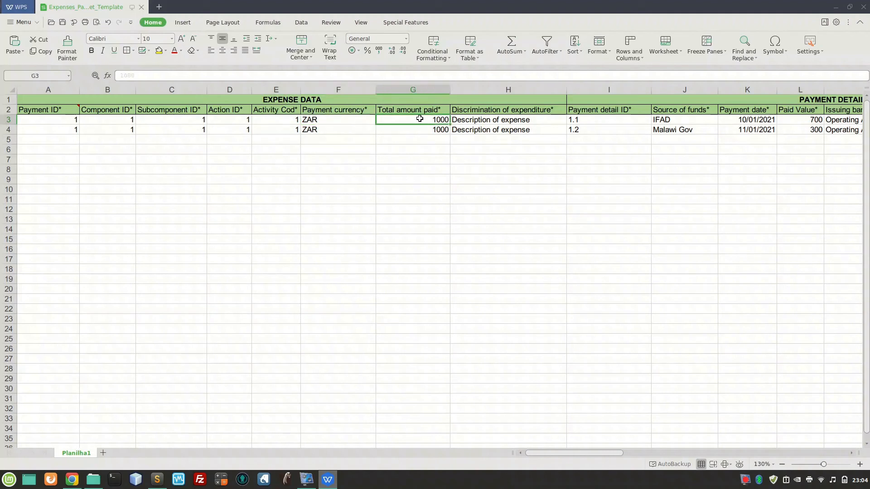
pyautogui.click(510, 123)
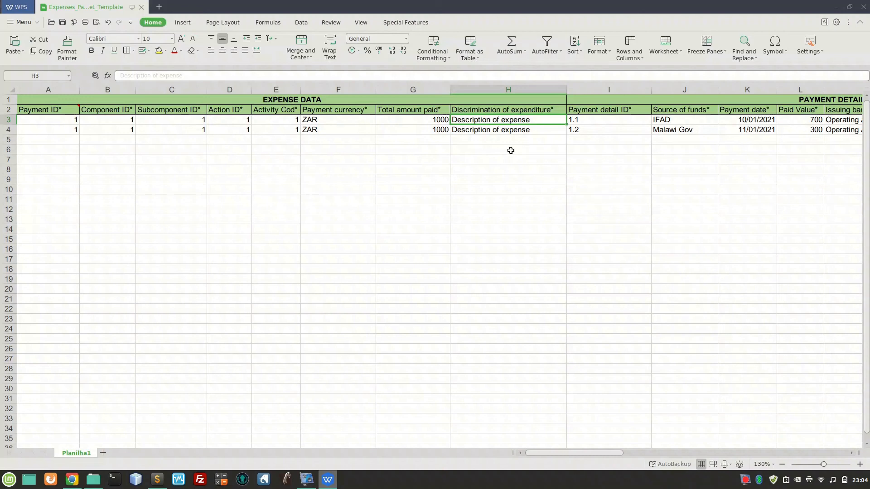
# Review the first example row's payment details from Payment detail ID through Bank Order Number.
pyautogui.press('Tab')
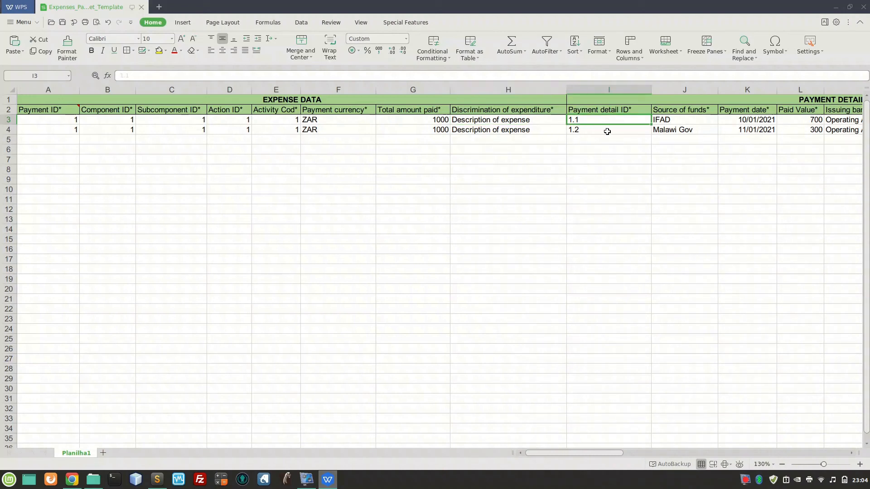
pyautogui.press('Tab')
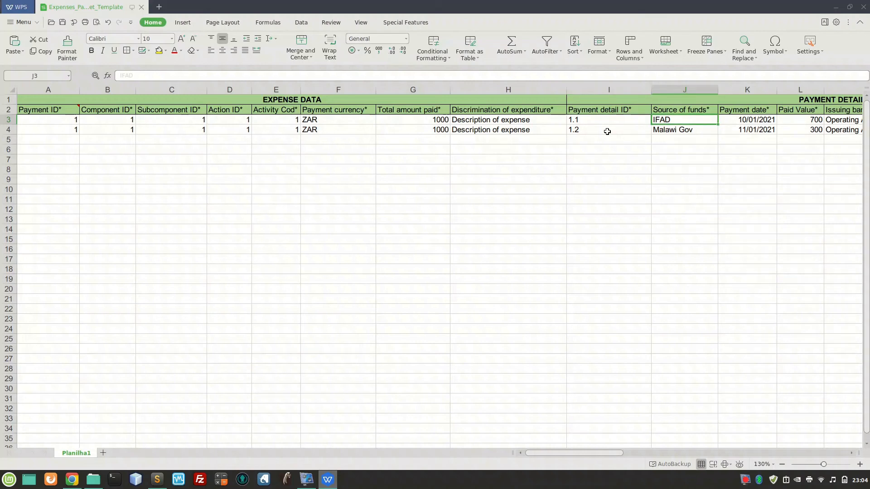
pyautogui.press('Tab')
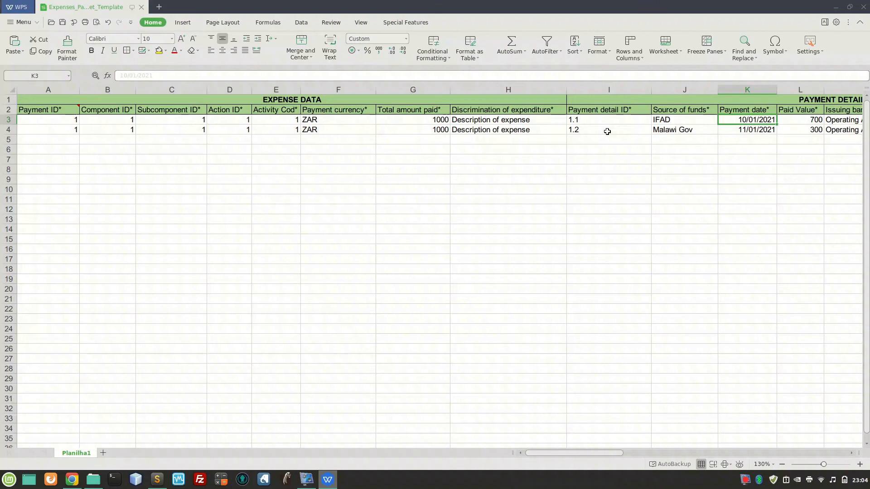
pyautogui.press('Tab')
pyautogui.press('Tab')
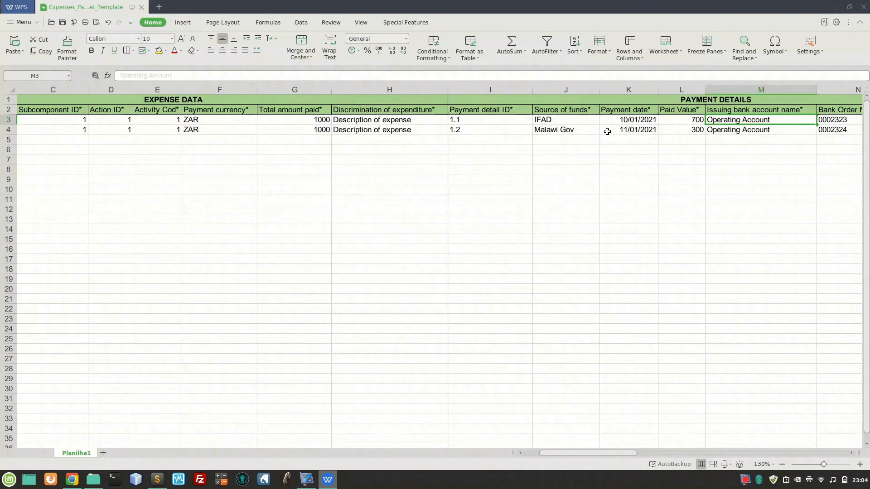
pyautogui.press('Tab')
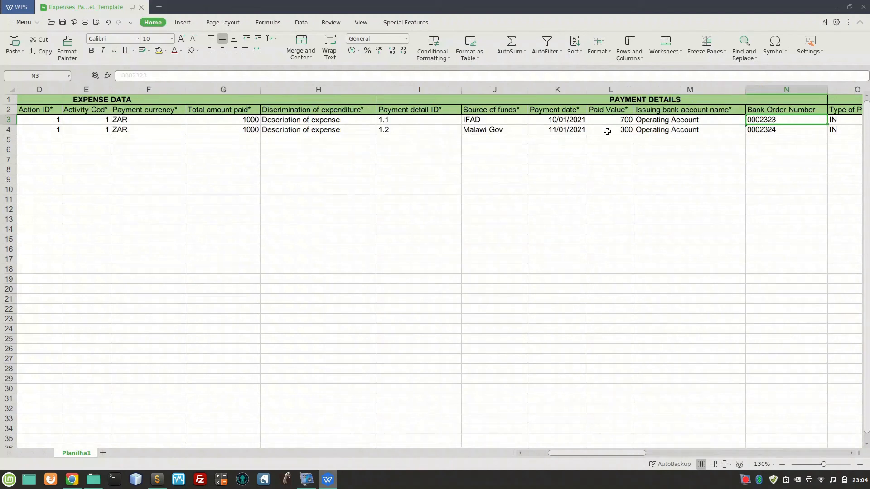
# Review the first example row's personal data from Type of Person through Color/Race.
pyautogui.press('Tab')
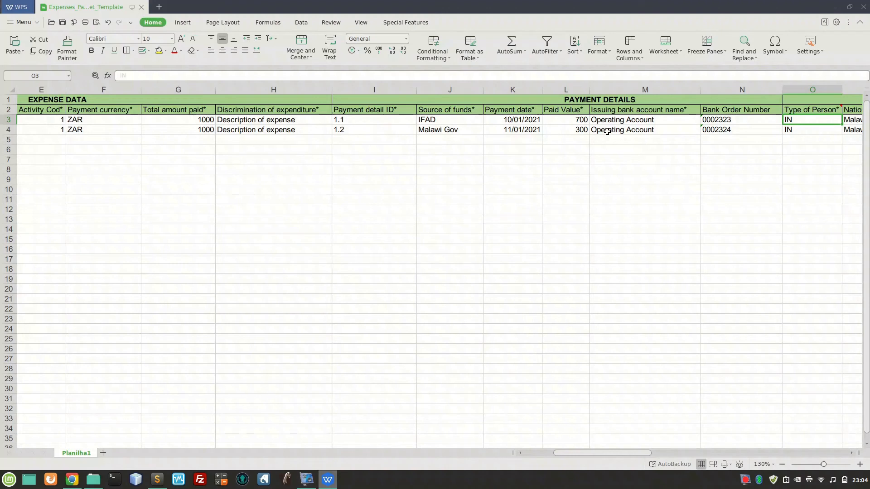
pyautogui.press('Tab')
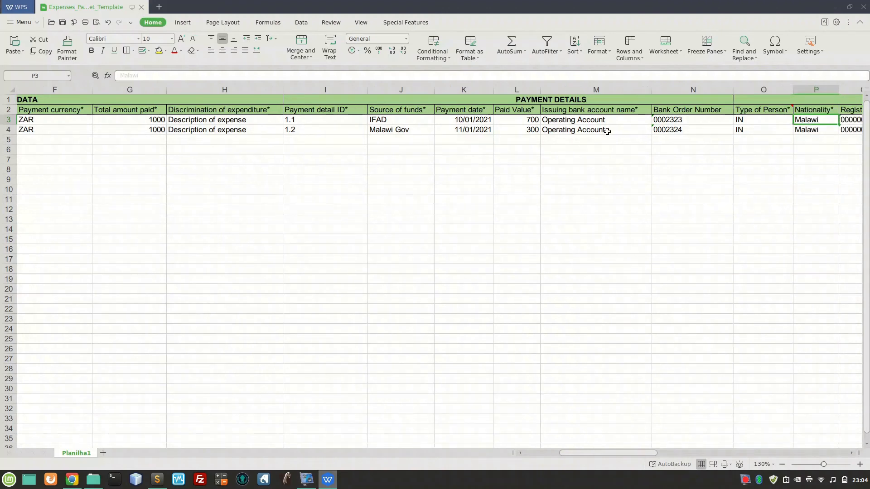
pyautogui.press('Tab')
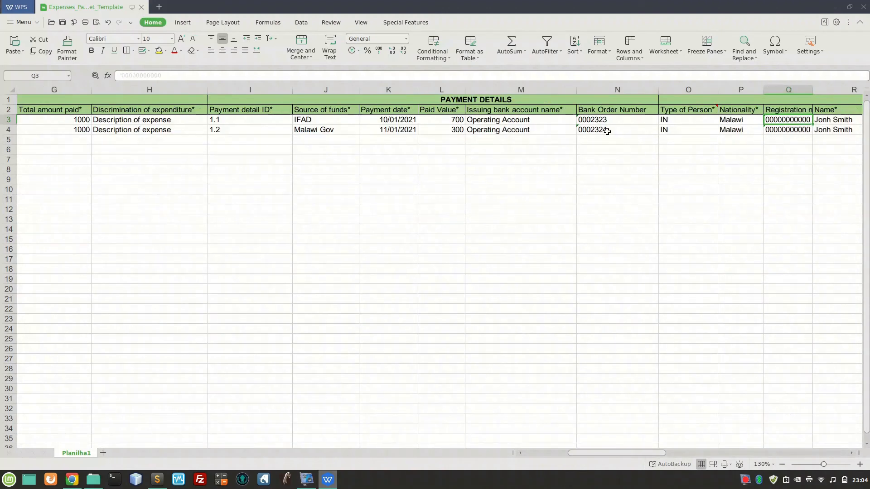
pyautogui.press('Tab')
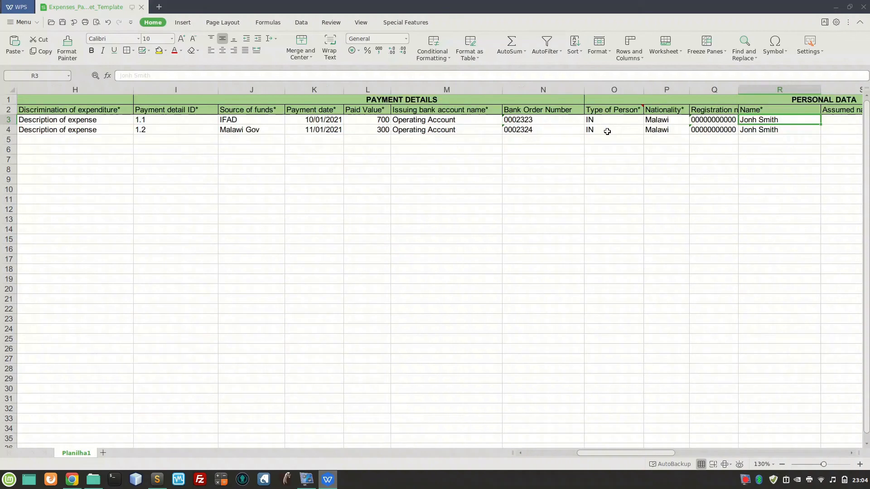
pyautogui.press('Tab')
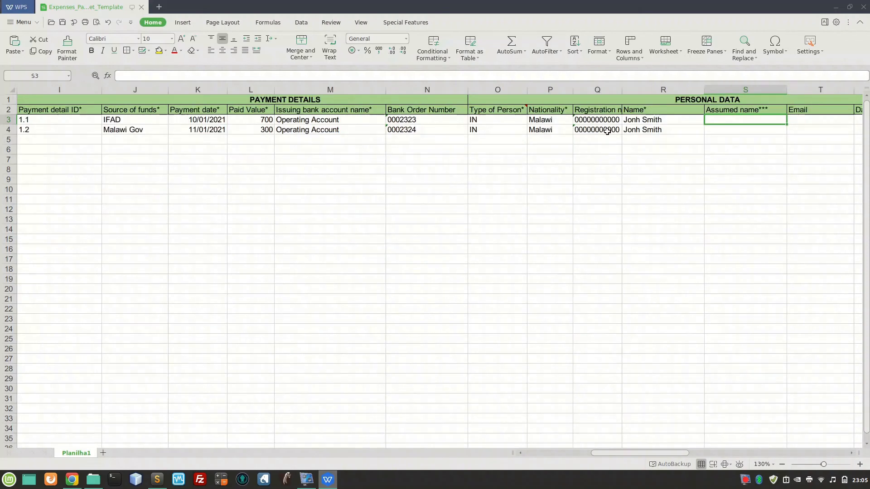
pyautogui.press('Tab')
pyautogui.press('Tab')
pyautogui.press('Tab')
pyautogui.press('Tab')
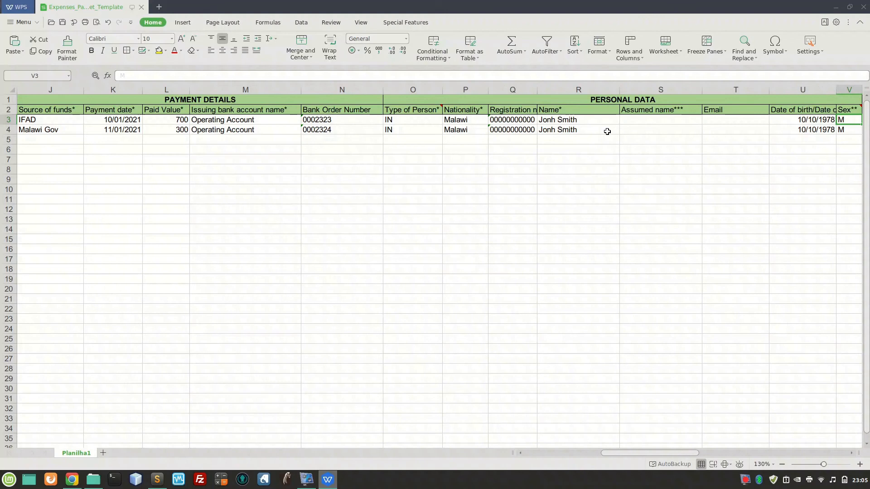
pyautogui.press('Tab')
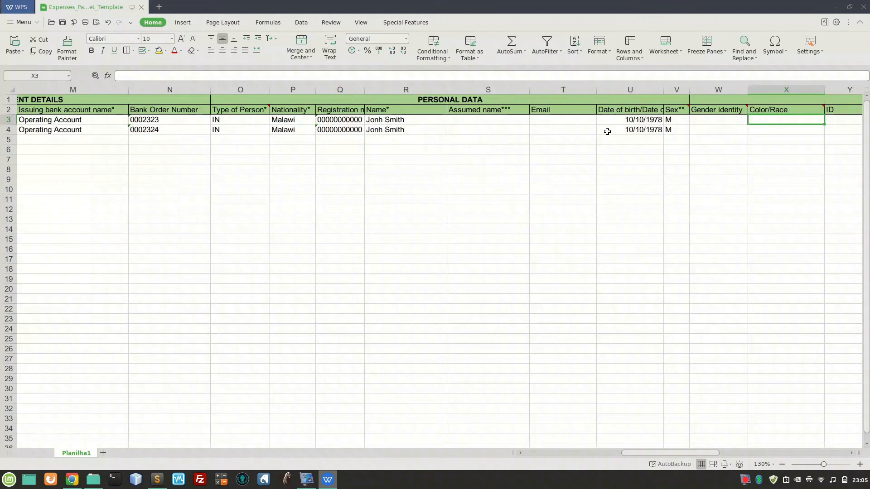
# Review the first example row's ID, issuing authority, address information and geographical coordinates through Longitude.
pyautogui.press('Right')
pyautogui.press('Right')
pyautogui.press('Right')
pyautogui.press('Right')
pyautogui.press('Right')
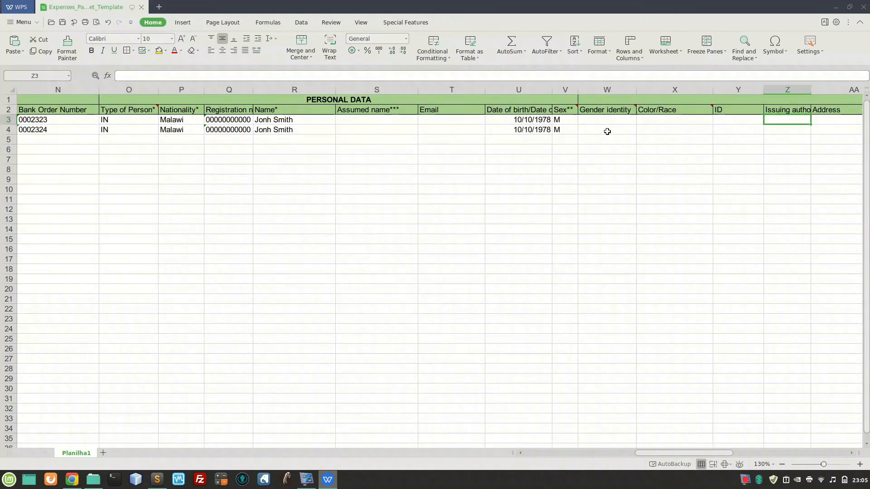
pyautogui.press('Right')
pyautogui.press('Right')
pyautogui.press('Right')
pyautogui.press('Right')
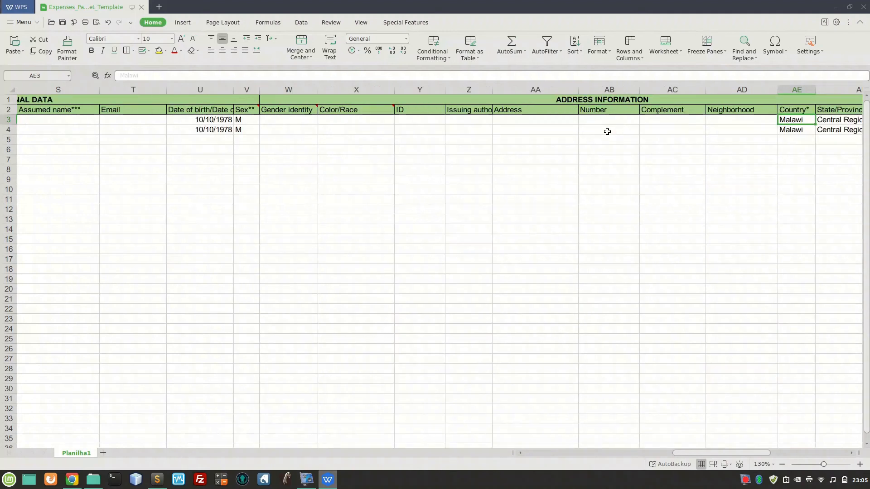
pyautogui.press('Right')
pyautogui.press('Right')
pyautogui.press('Right')
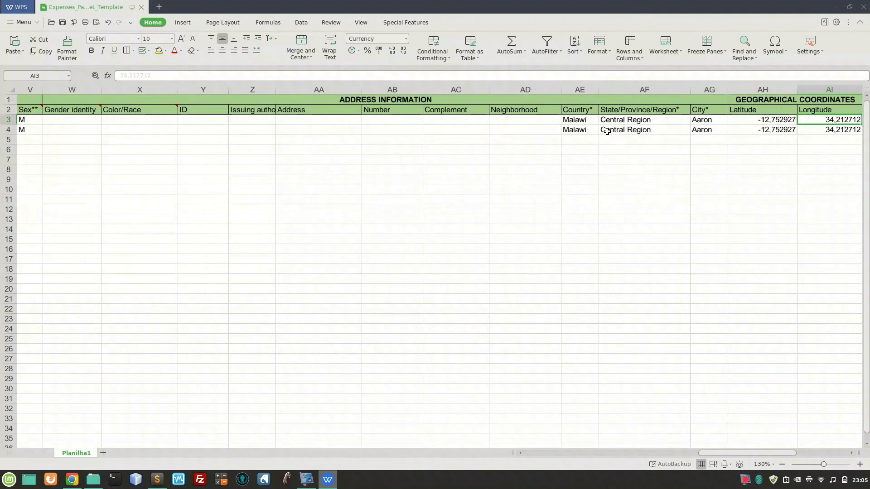
# Examine the legend of mandatory fields and accepted codes beside the coordinates, and return to the second example row's Payment ID.
pyautogui.press('Left')
pyautogui.press('Right')
pyautogui.press('Right')
pyautogui.press('Right')
pyautogui.press('Right')
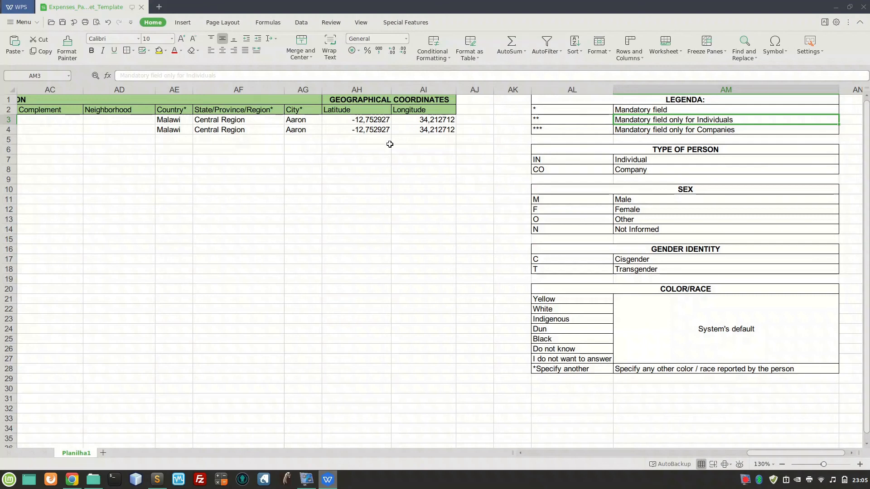
pyautogui.click(419, 130)
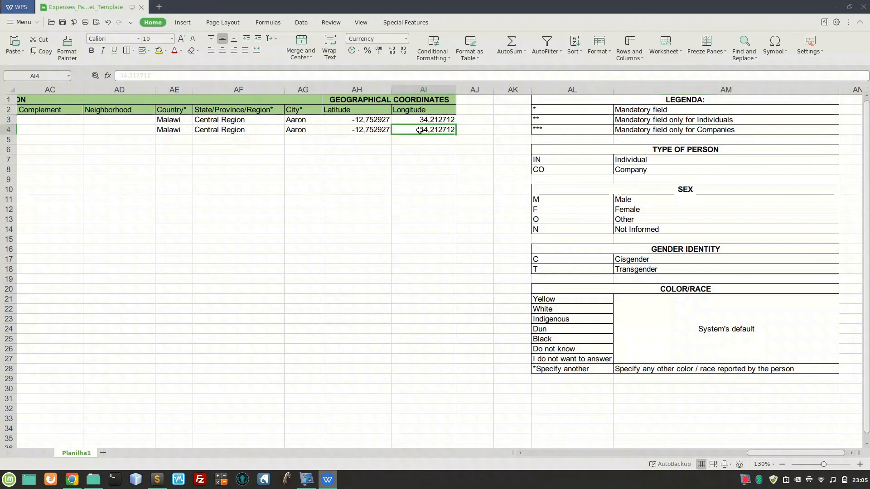
pyautogui.press('Home')
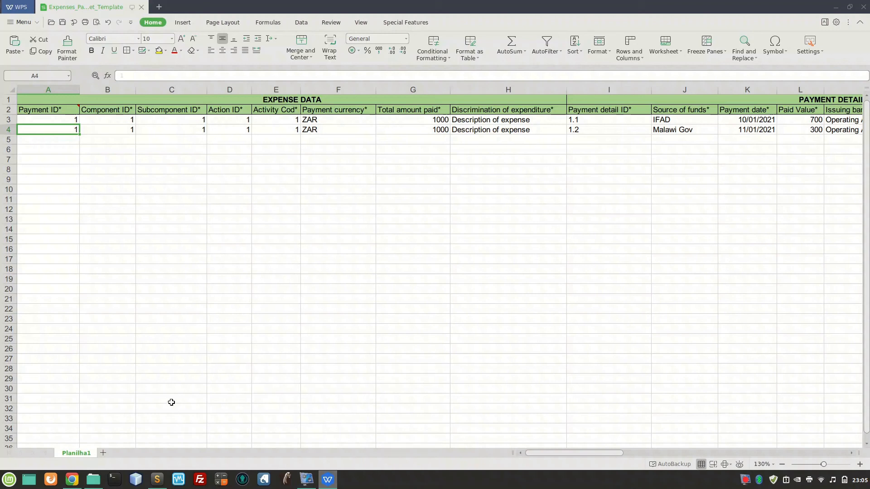
# Switch to the IFAD system in Chrome and upload Expenses_Payment_Spreadsheet_Template.xlsx as the file with payments.
pyautogui.click(71, 483)
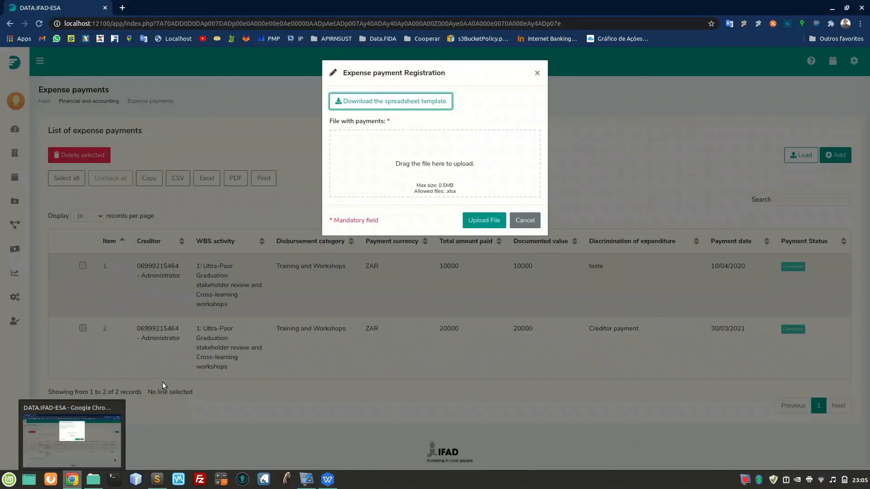
pyautogui.click(439, 160)
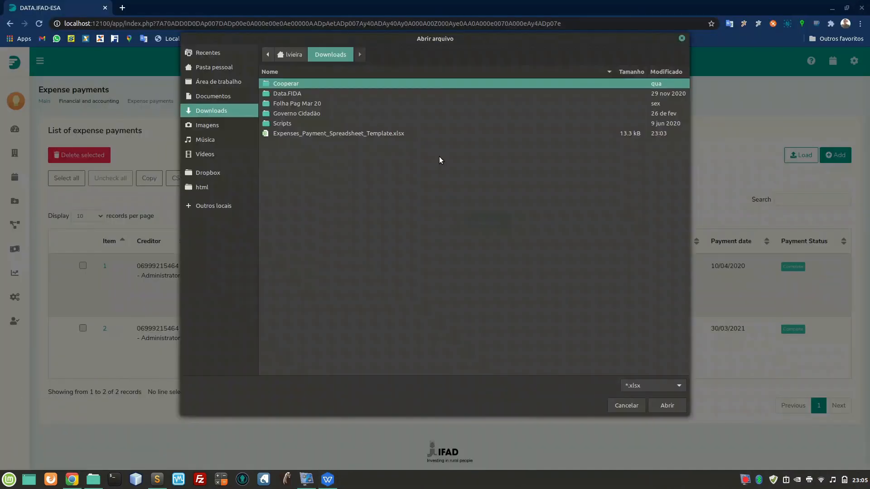
pyautogui.doubleClick(365, 133)
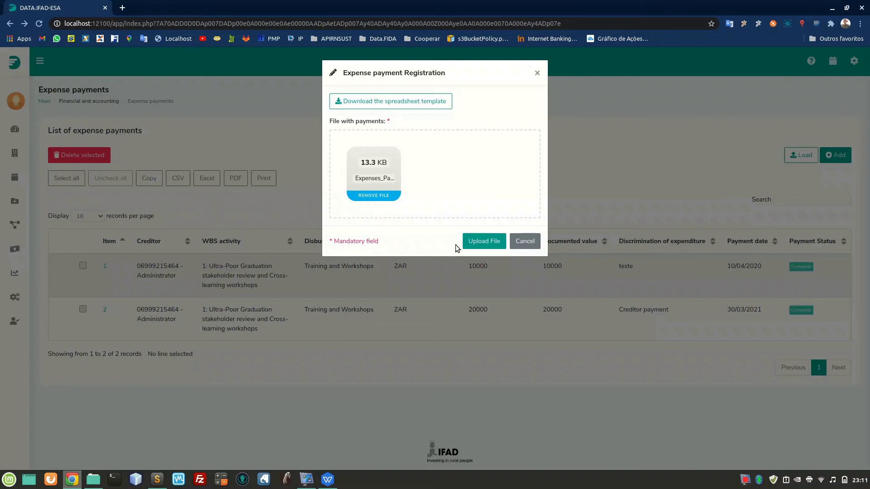
pyautogui.click(478, 244)
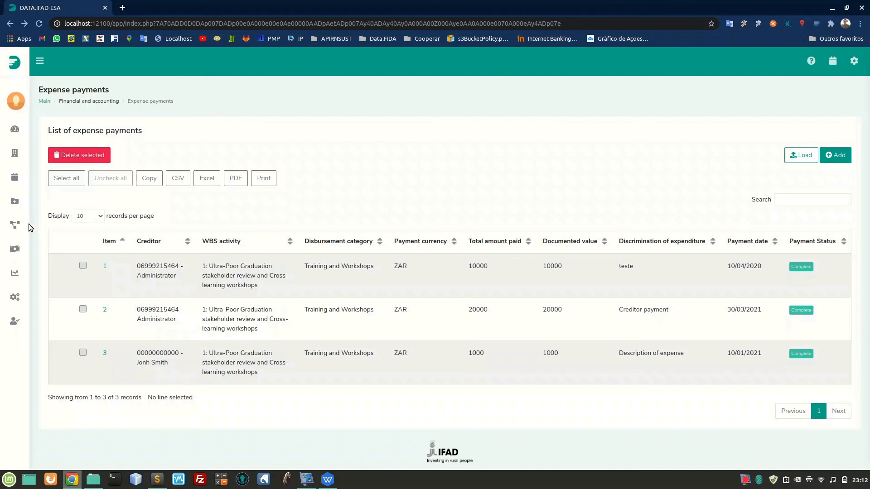
# Open the Statement of expenses paid report in the Financial and Accounting reports.
pyautogui.moveTo(28, 225)
pyautogui.click(46, 247)
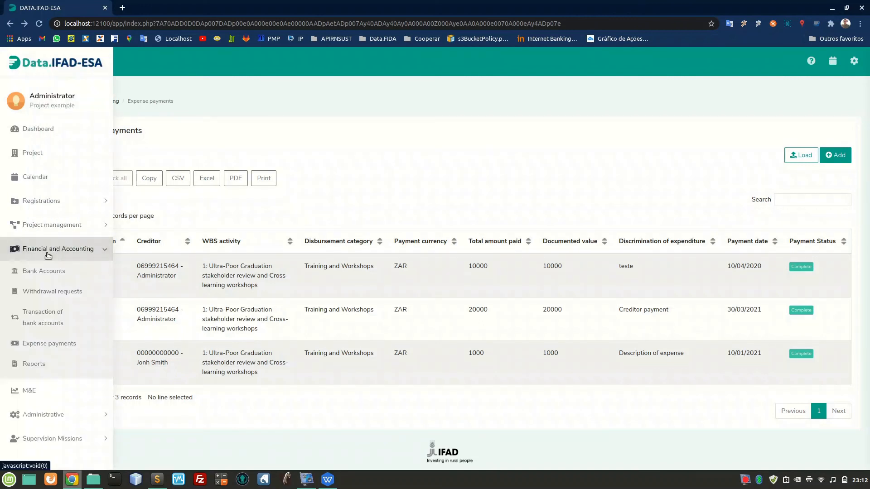
pyautogui.click(34, 364)
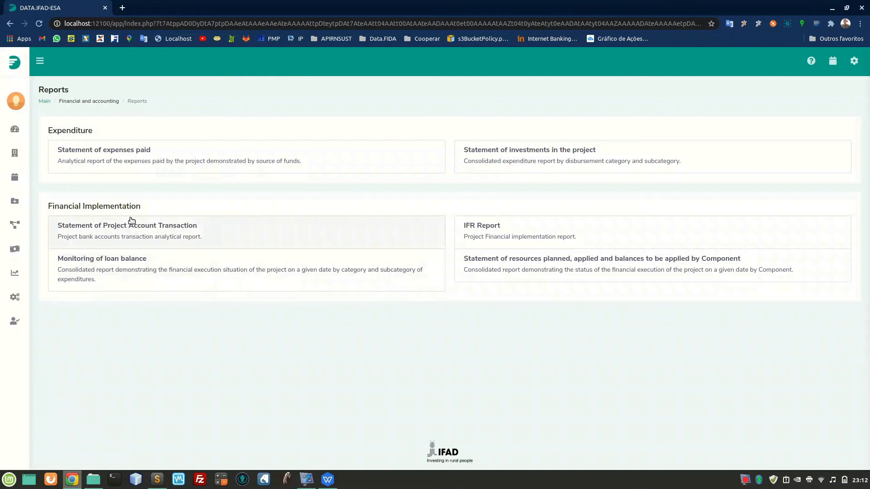
pyautogui.click(162, 167)
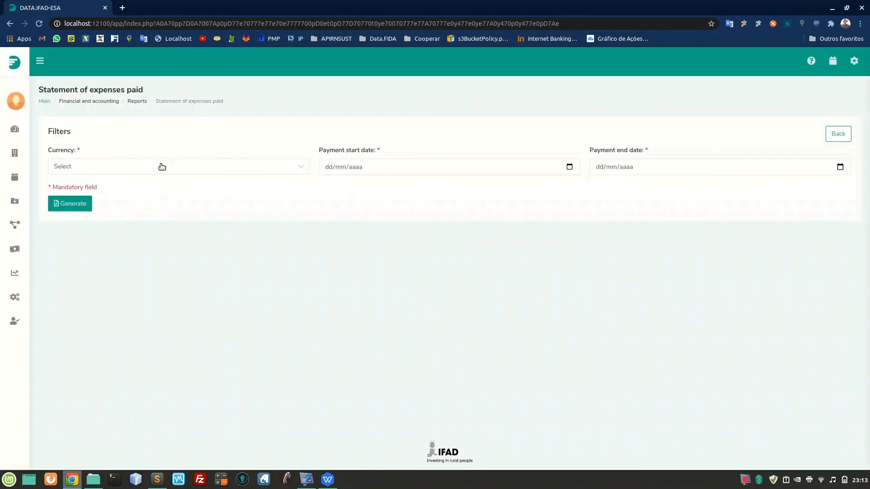
# Generate the statement of expenses paid in Rand (ZAR) for payments dated 01/01/2020 to 30/03/2021.
pyautogui.click(172, 168)
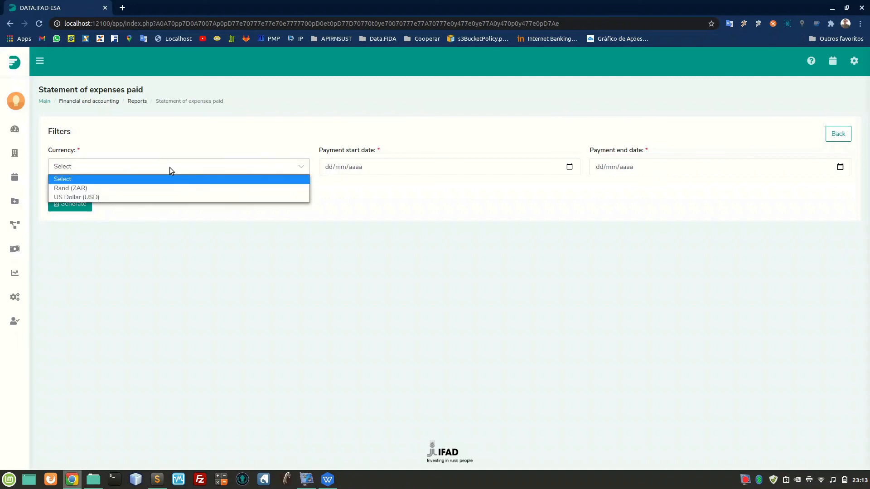
pyautogui.click(154, 190)
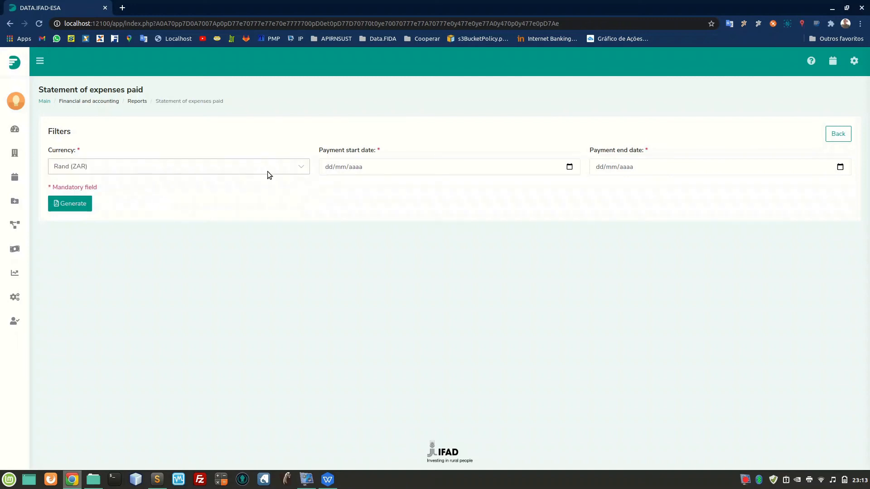
pyautogui.click(326, 167)
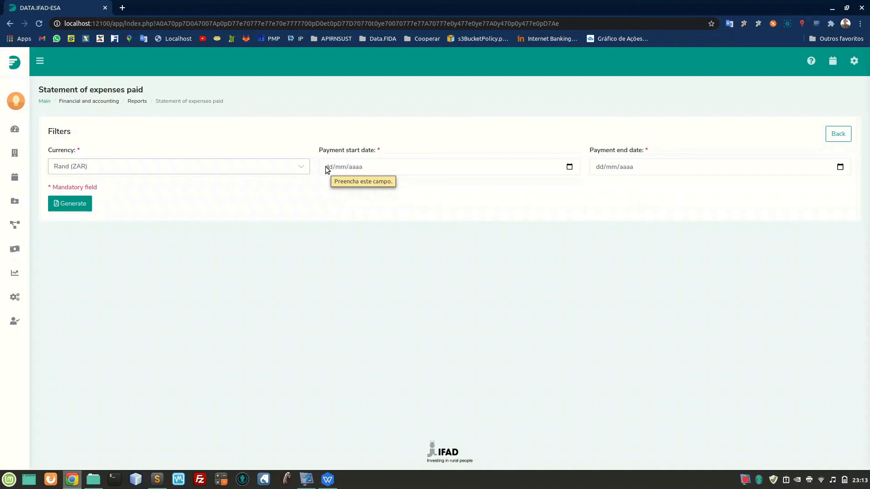
pyautogui.write('01/01/0020')
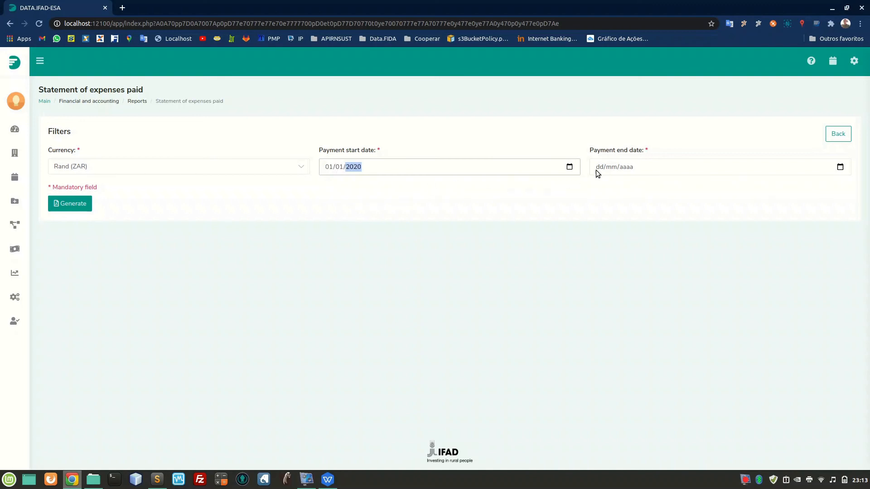
pyautogui.click(596, 166)
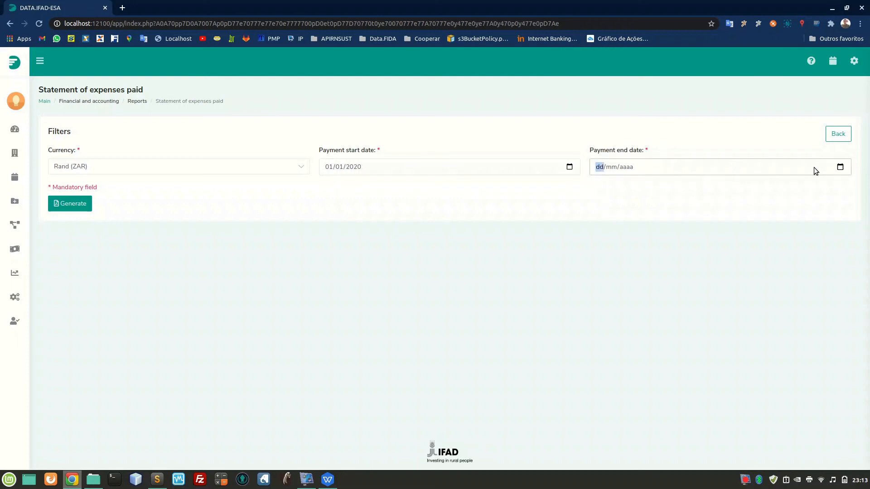
pyautogui.click(839, 167)
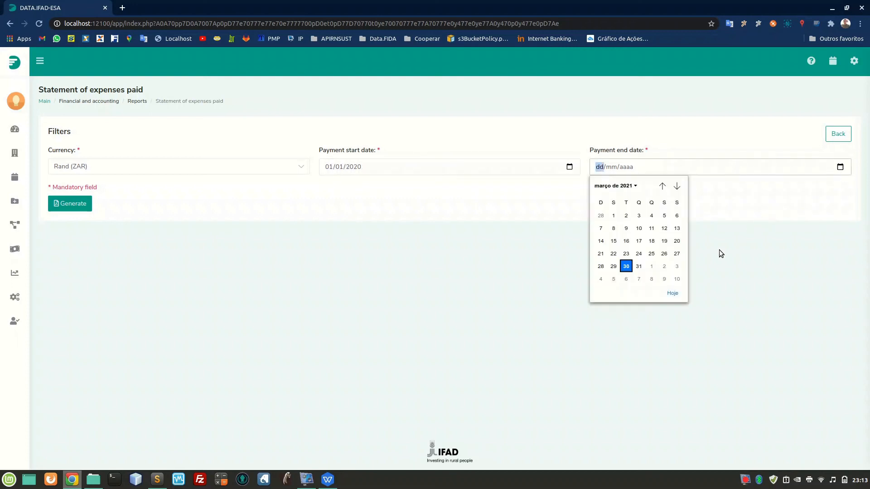
pyautogui.click(626, 266)
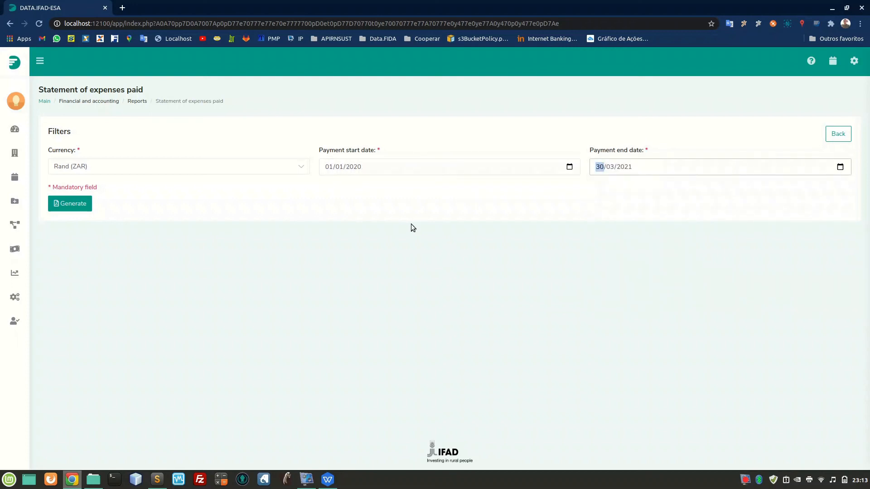
pyautogui.click(84, 208)
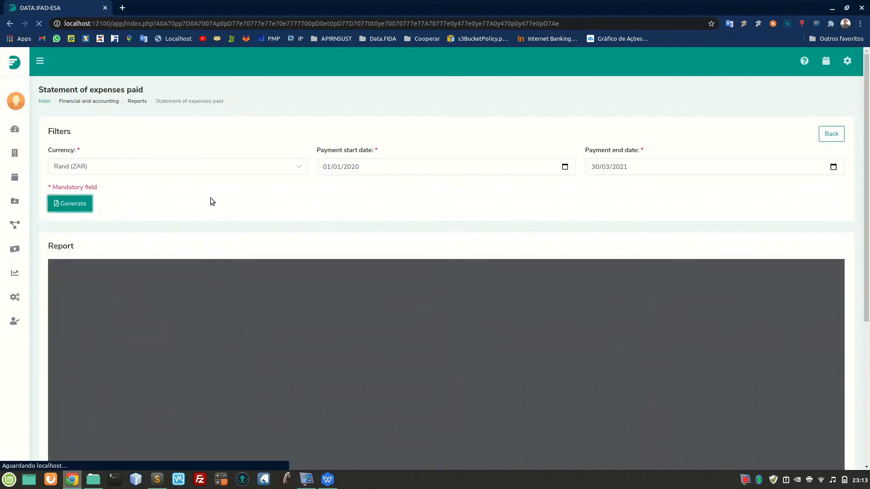
# Examine the generated statement's expenditure table, enlarged, including the amounts paid by the government and IFAD.
pyautogui.scroll(-3, 513, 213)
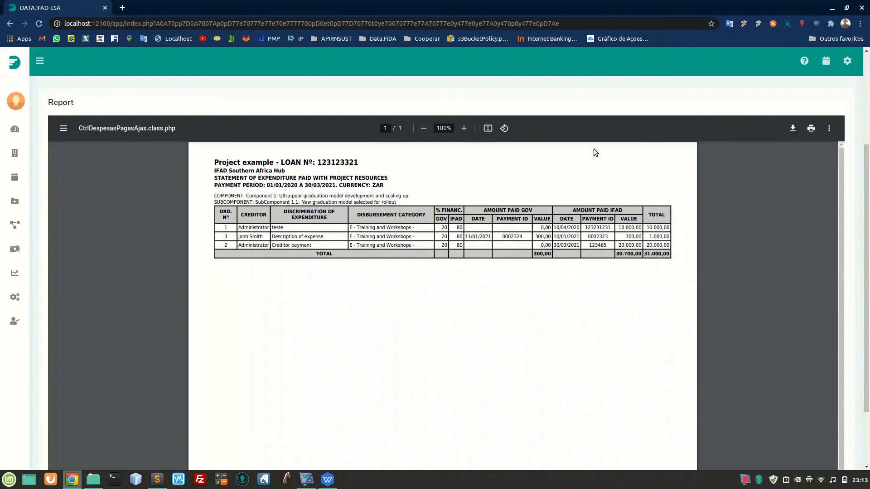
pyautogui.click(464, 128)
pyautogui.click(463, 129)
pyautogui.click(464, 129)
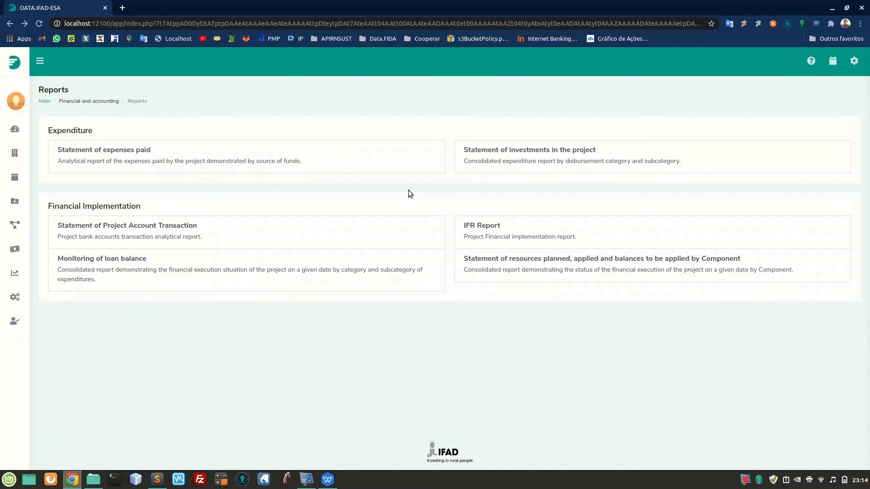
# Generate the Statement of investments in the project in Rand (ZAR) with the situation date 30/03/2021.
pyautogui.click(576, 166)
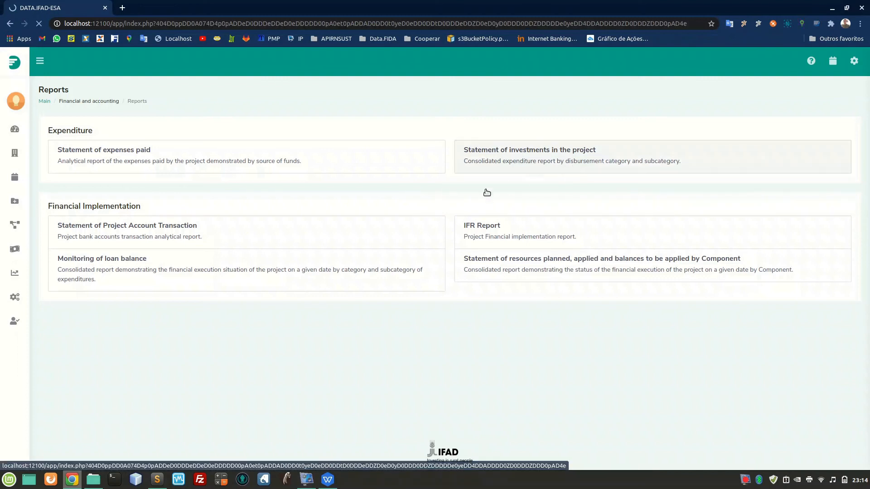
pyautogui.click(191, 170)
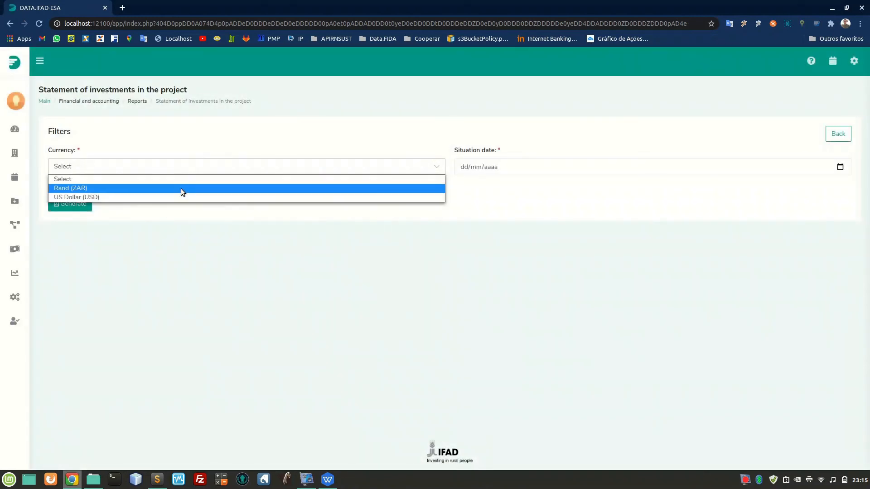
pyautogui.click(180, 189)
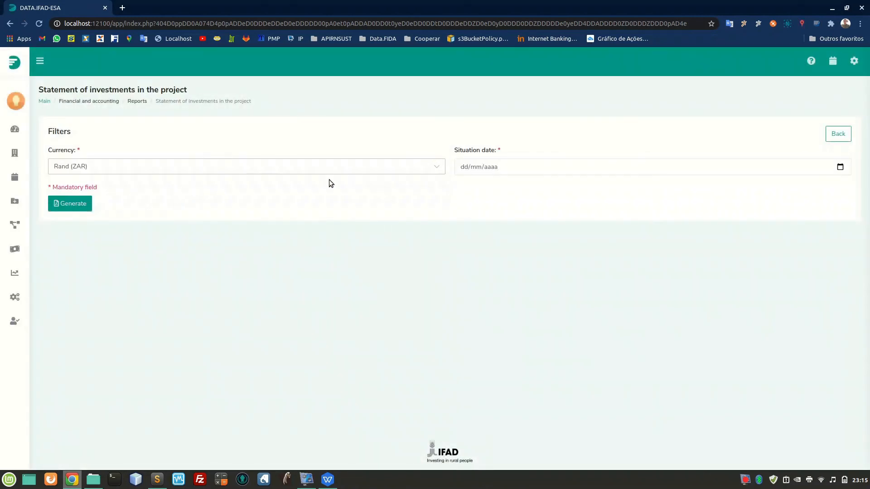
pyautogui.click(465, 169)
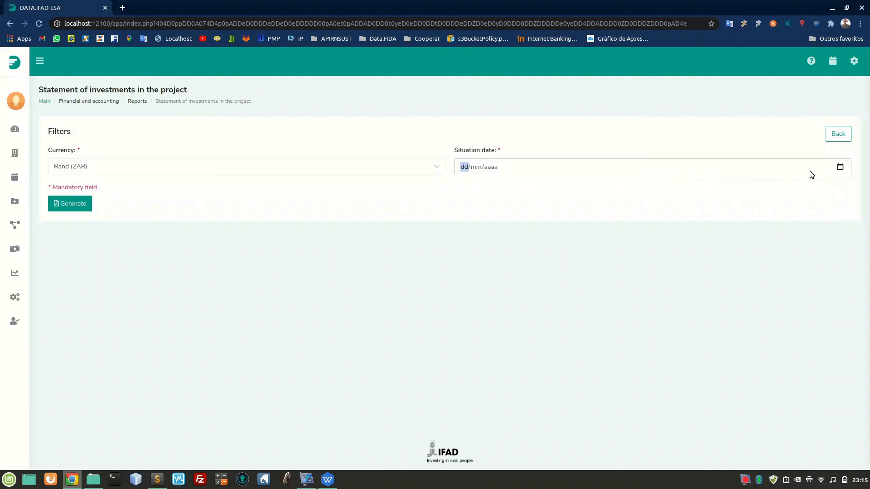
pyautogui.click(840, 167)
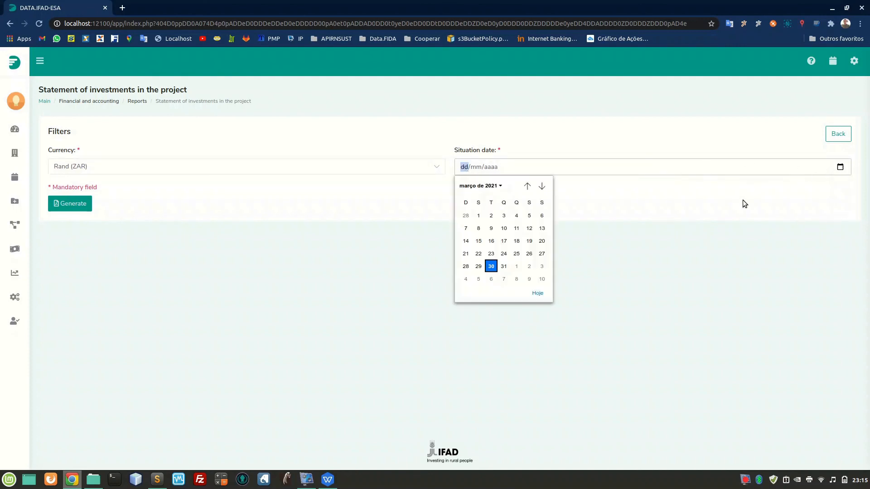
pyautogui.click(491, 266)
pyautogui.click(85, 207)
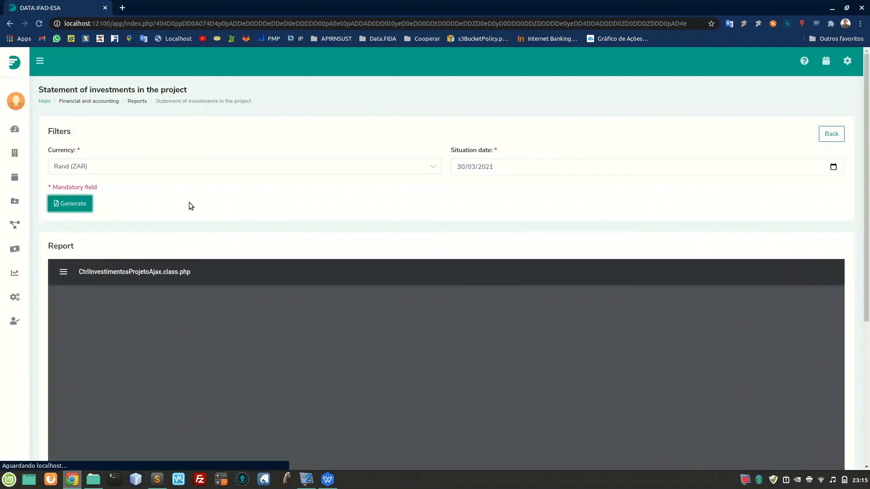
pyautogui.scroll(-2, 189, 202)
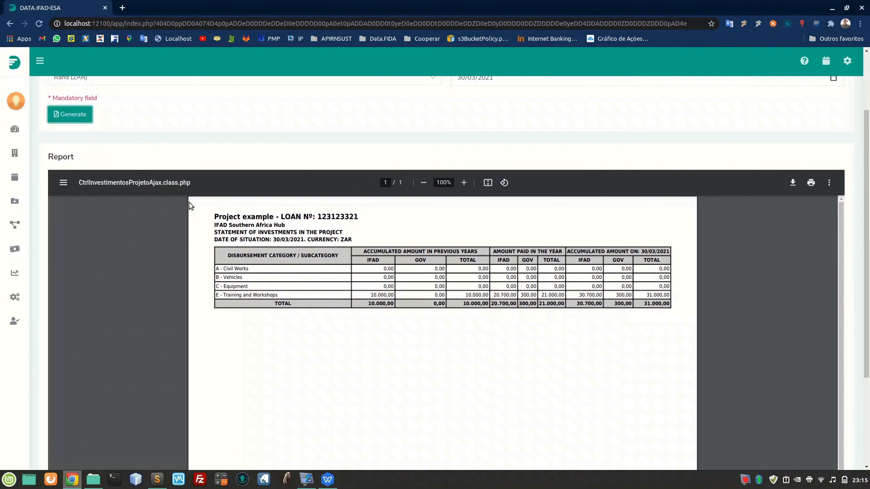
pyautogui.click(463, 183)
pyautogui.click(464, 183)
pyautogui.click(464, 183)
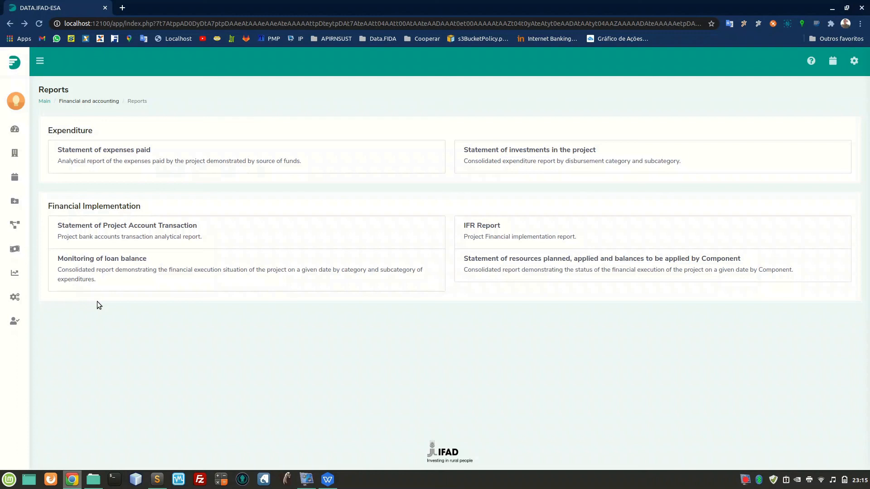
# Generate the Statement of Project Account Transaction for the Operating Account (ZAR) from 01/01/2020 to 30/03/2021.
pyautogui.click(194, 234)
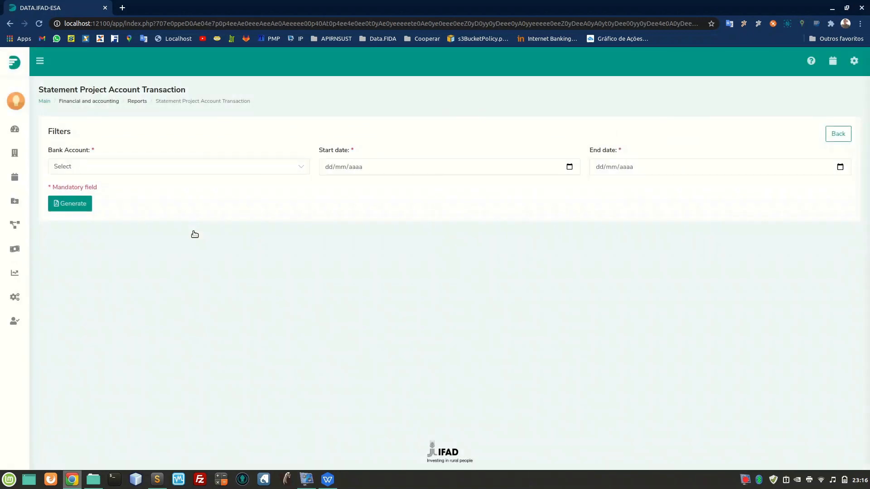
pyautogui.click(265, 167)
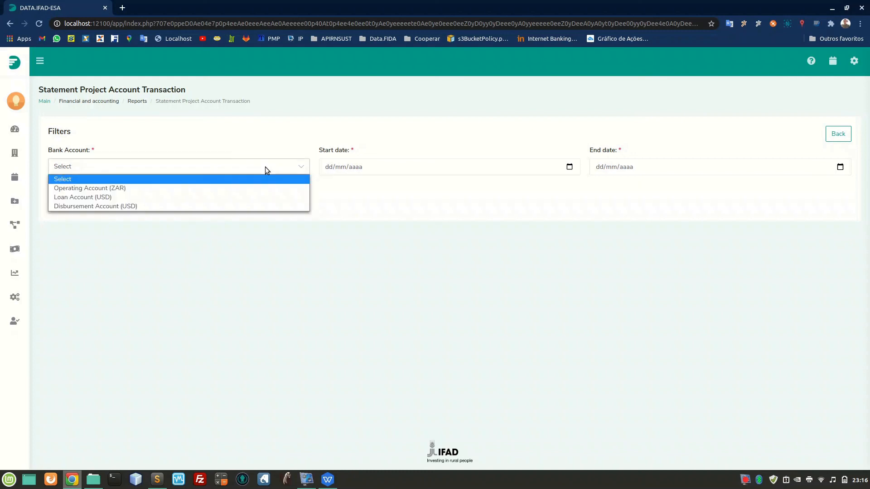
pyautogui.click(221, 189)
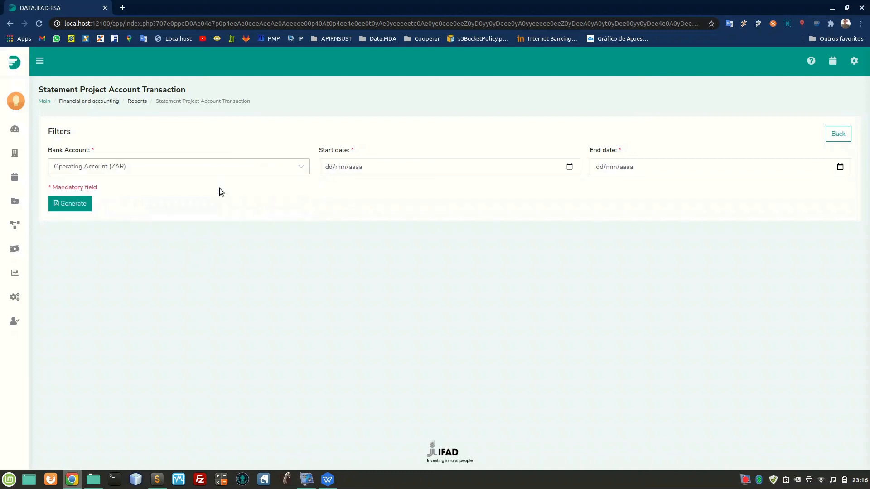
pyautogui.click(341, 162)
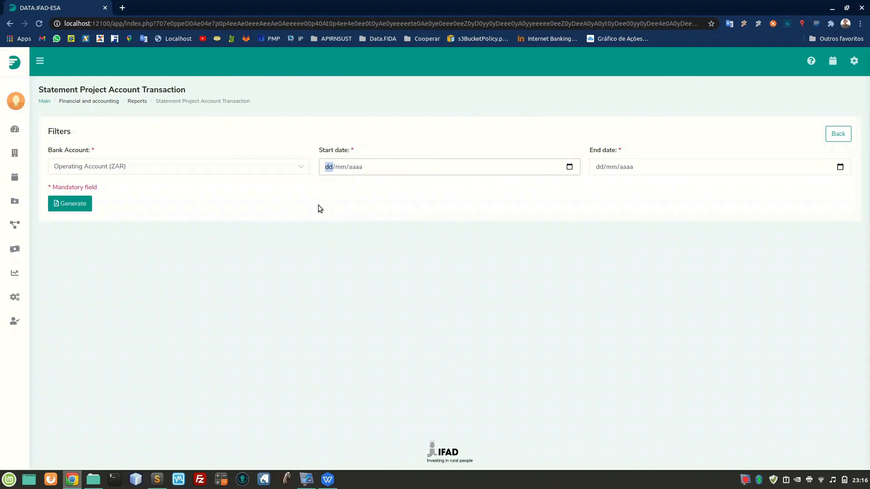
pyautogui.write('010120')
pyautogui.click(839, 167)
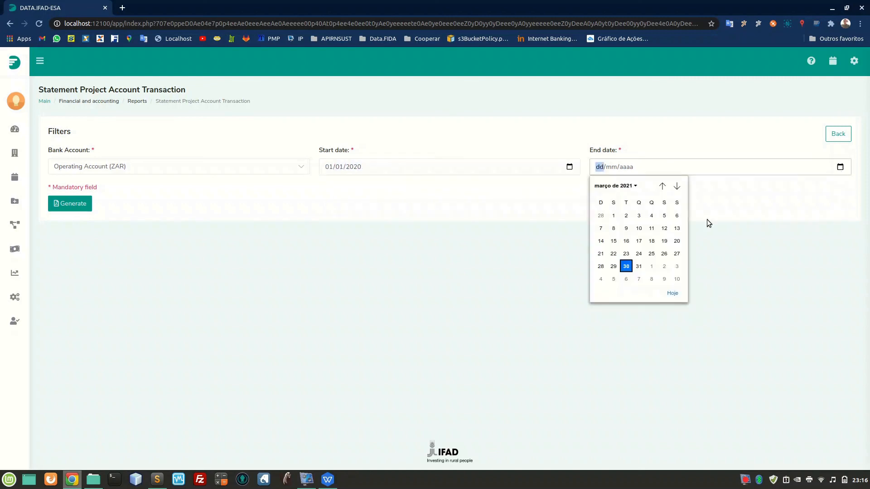
pyautogui.click(629, 266)
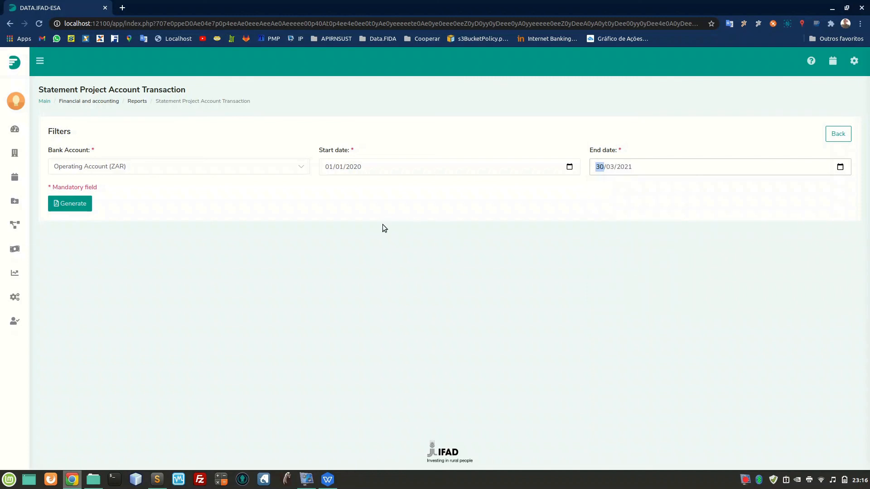
pyautogui.click(88, 209)
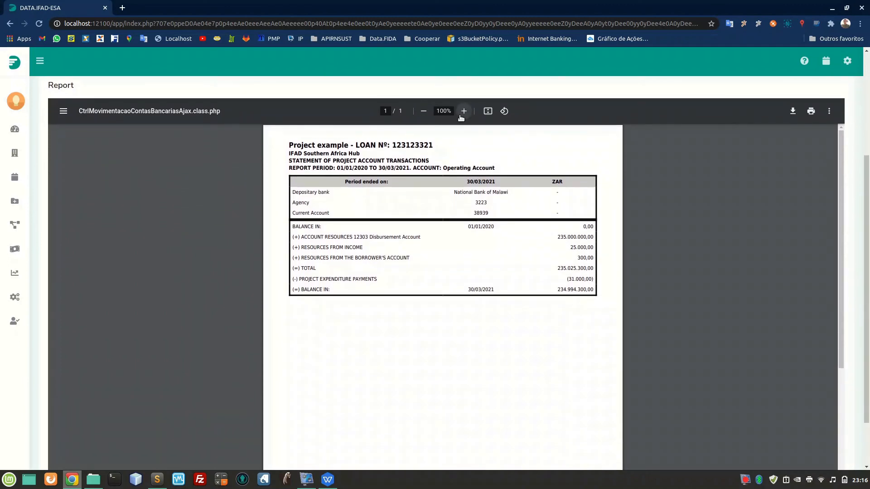
pyautogui.click(463, 111)
pyautogui.click(463, 111)
pyautogui.click(463, 111)
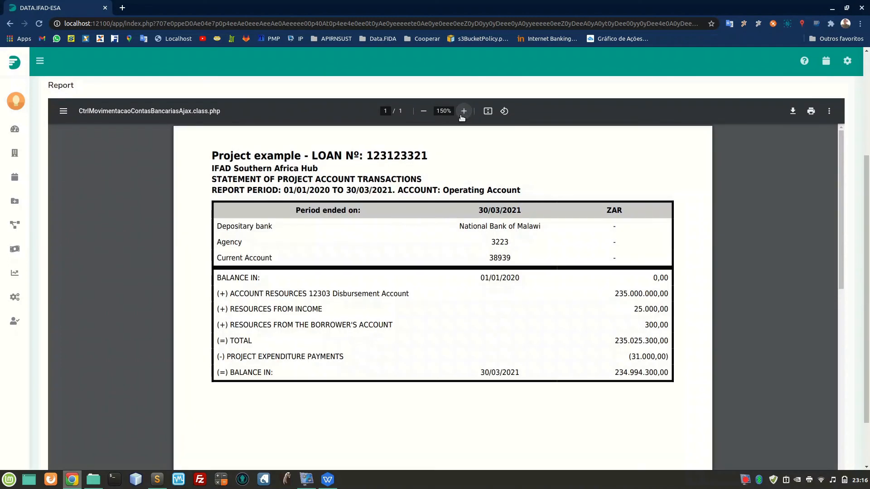
pyautogui.click(463, 111)
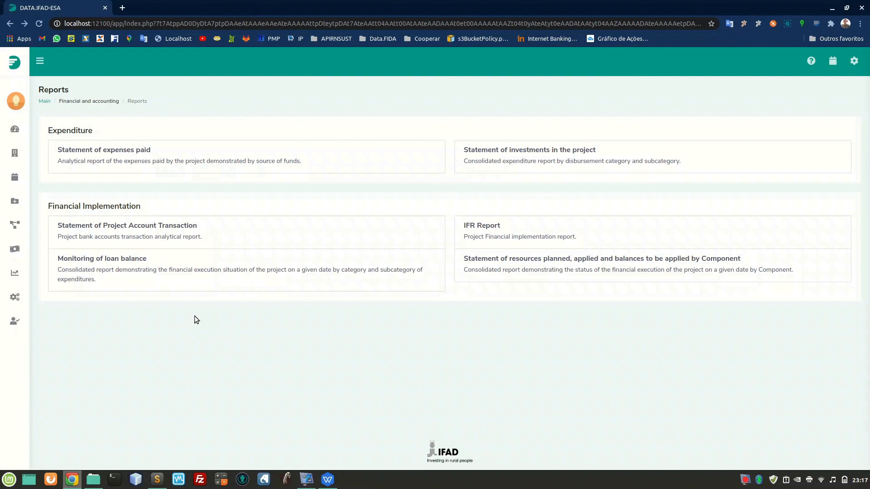
# Generate the IFR Report in Rand (ZAR) for the period 01/01/2020 to 30/03/2021.
pyautogui.click(503, 240)
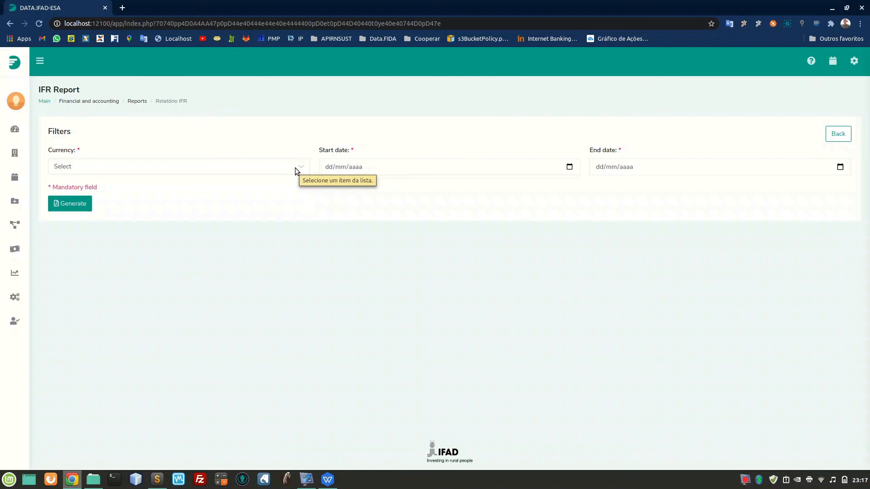
pyautogui.click(295, 168)
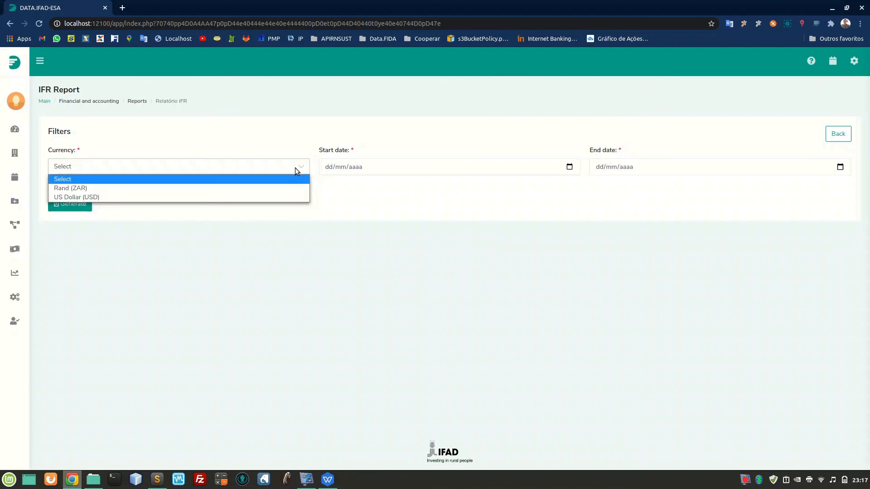
pyautogui.click(260, 186)
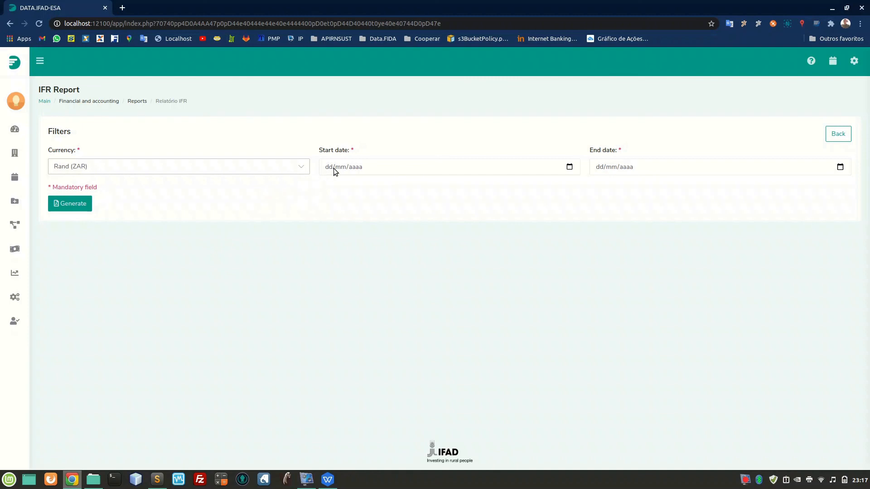
pyautogui.click(331, 163)
pyautogui.write('01/01/0200')
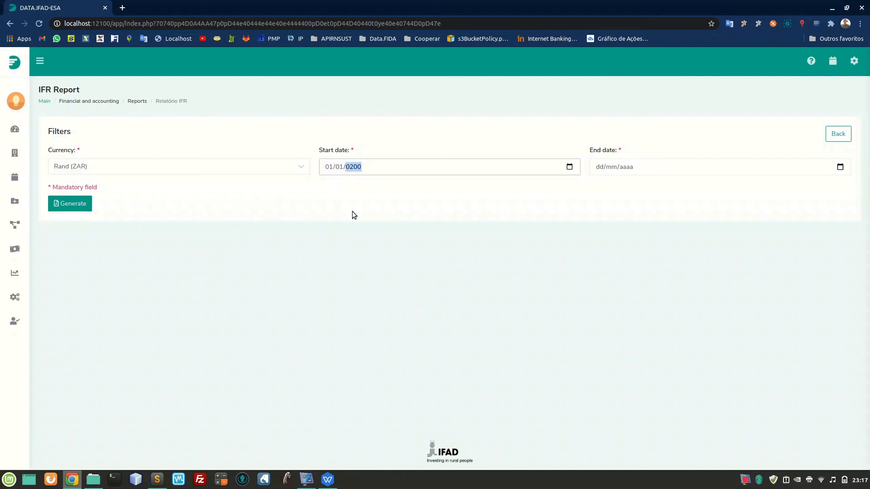
pyautogui.press('BackSpace')
pyautogui.write('20')
pyautogui.click(838, 167)
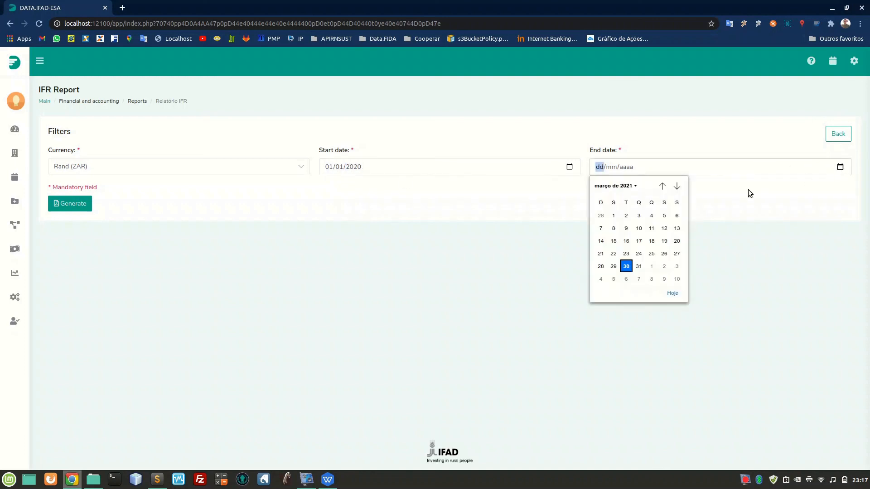
pyautogui.click(626, 268)
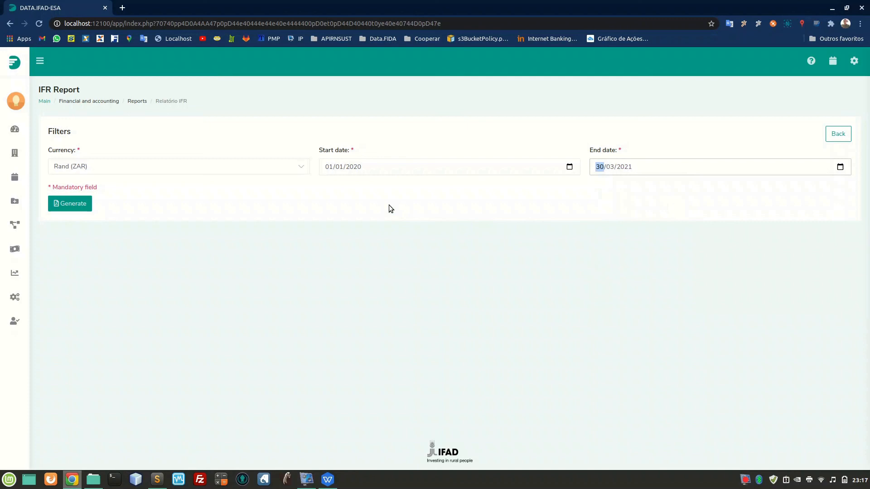
pyautogui.click(79, 204)
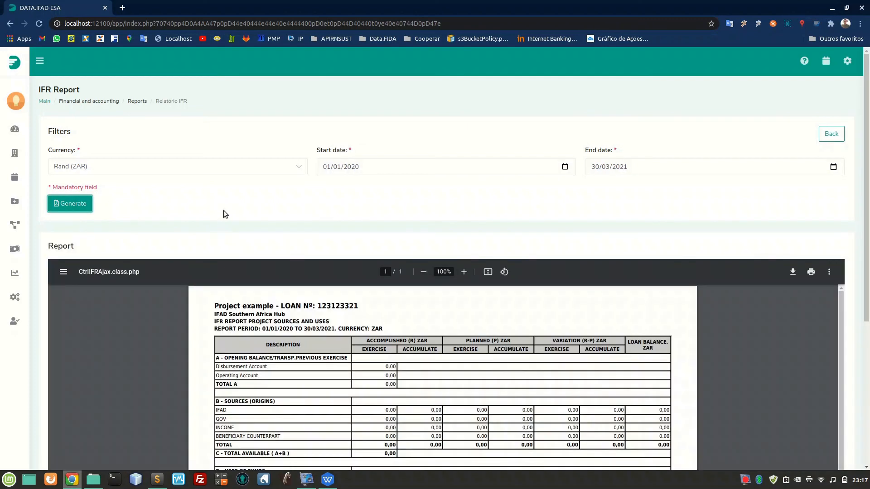
# Examine the IFR report's opening balance, sources, uses of funds and final balance, and return to the reports list.
pyautogui.scroll(-2, 224, 210)
pyautogui.scroll(-2, 224, 212)
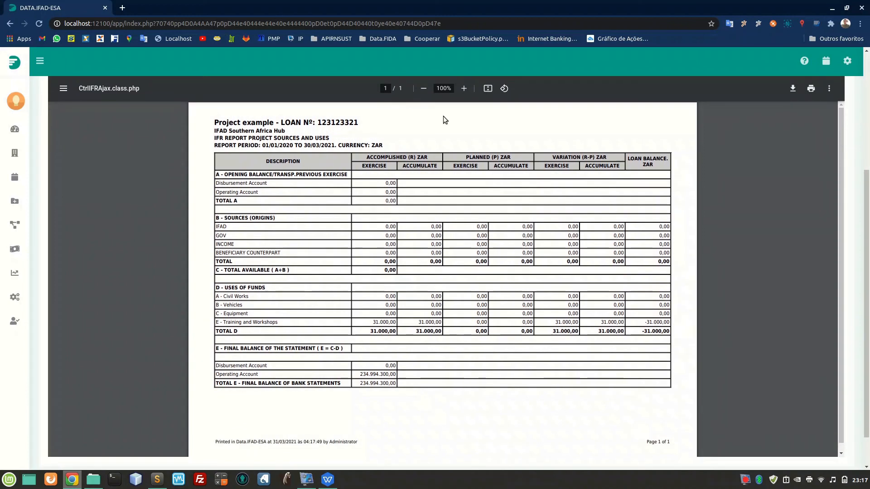
pyautogui.click(464, 89)
pyautogui.click(463, 88)
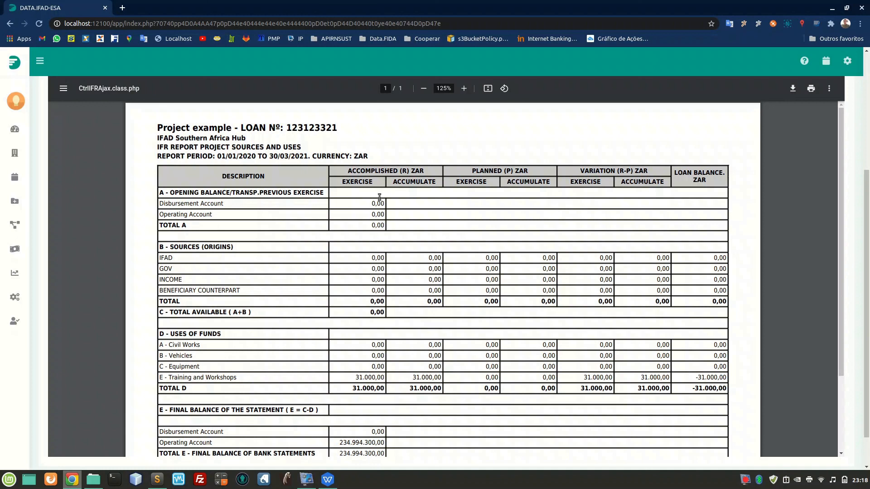
pyautogui.scroll(-2, 250, 283)
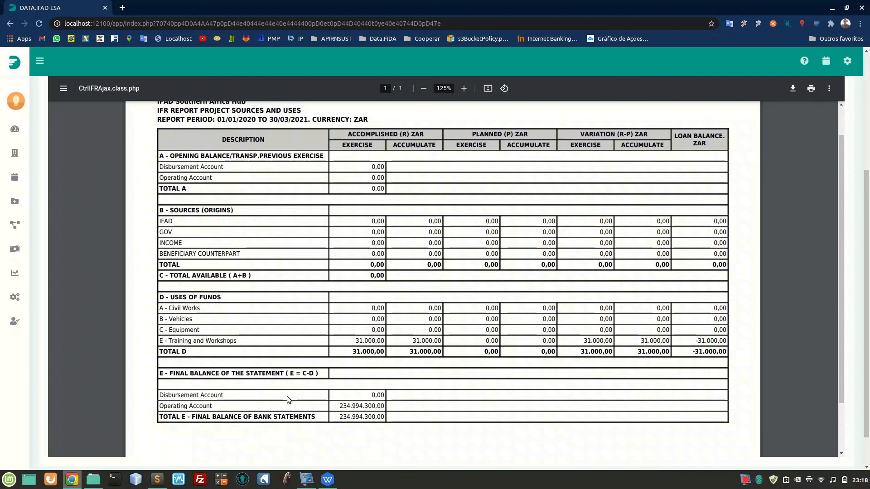
pyautogui.hotkey('alt', 'Left')
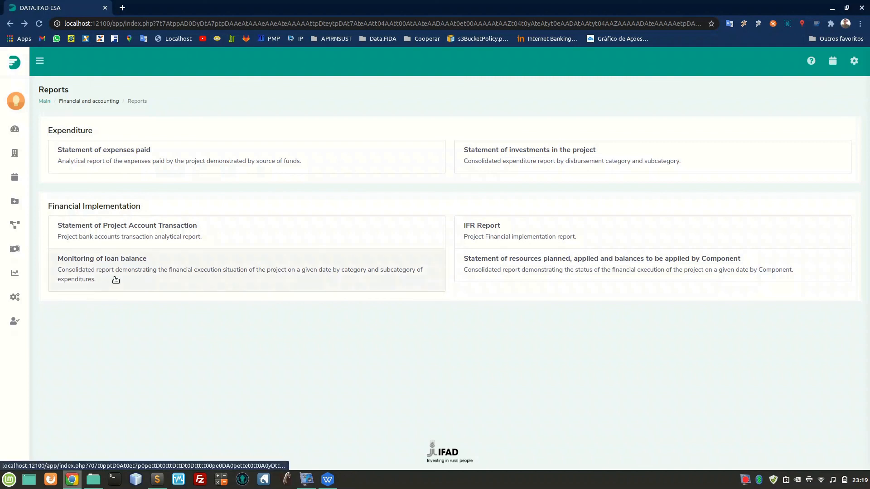
# Generate the Monitoring of loan balance report in Rand (ZAR) with the situation date 30/03/2021.
pyautogui.click(139, 277)
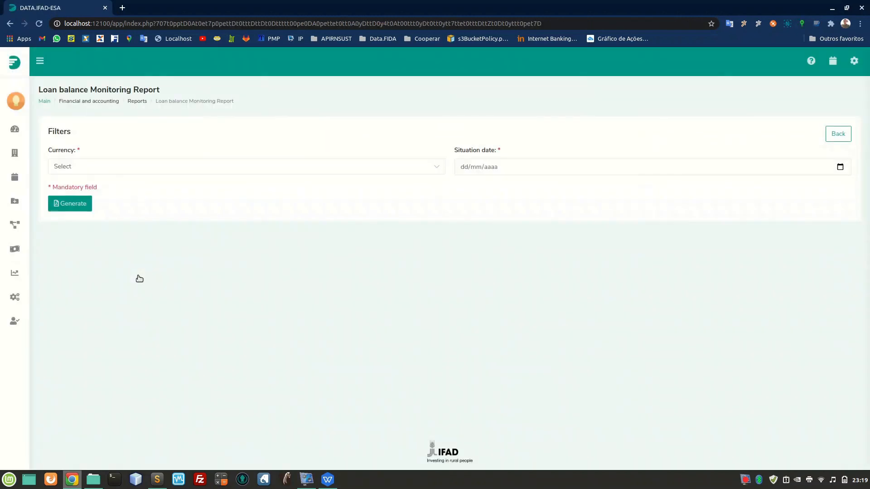
pyautogui.click(146, 172)
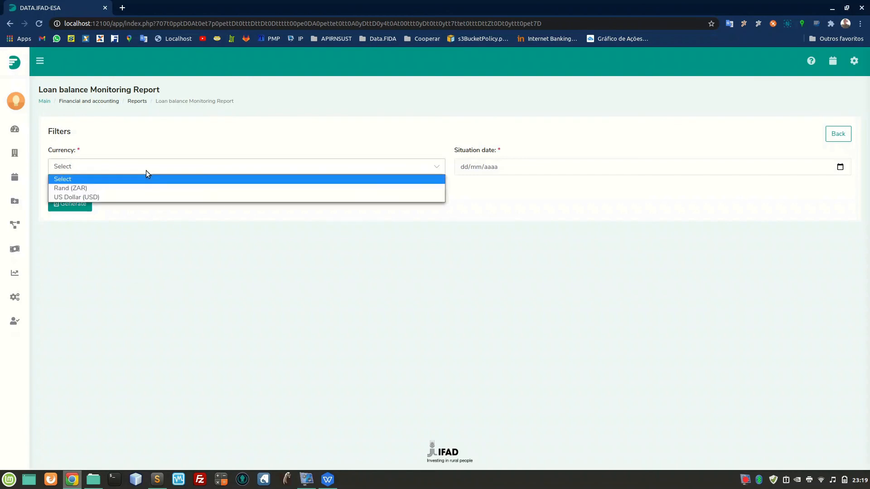
pyautogui.click(125, 189)
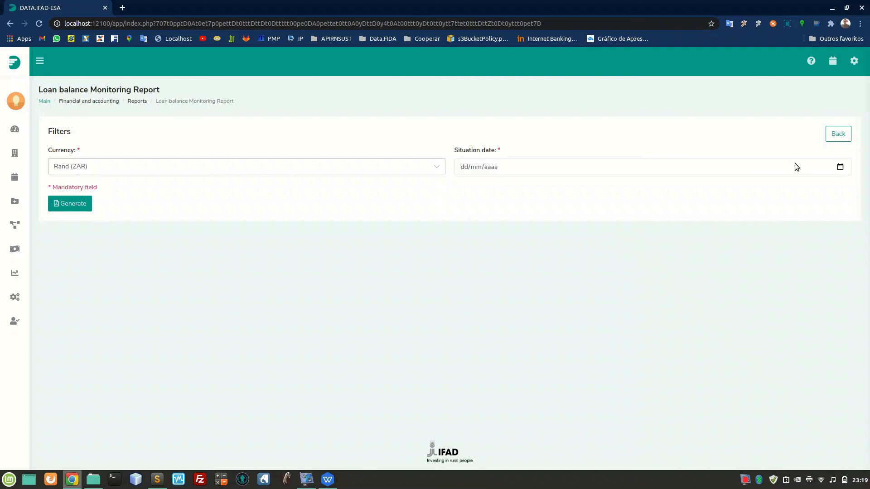
pyautogui.click(840, 167)
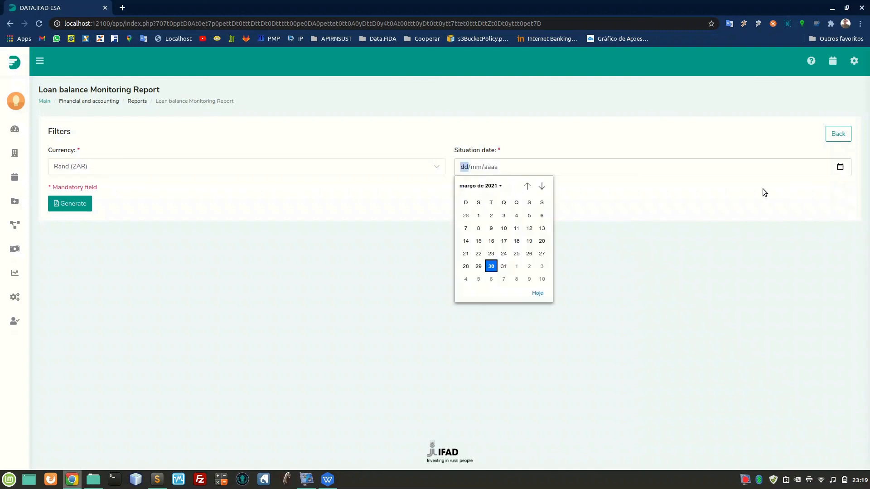
pyautogui.click(491, 266)
pyautogui.click(87, 204)
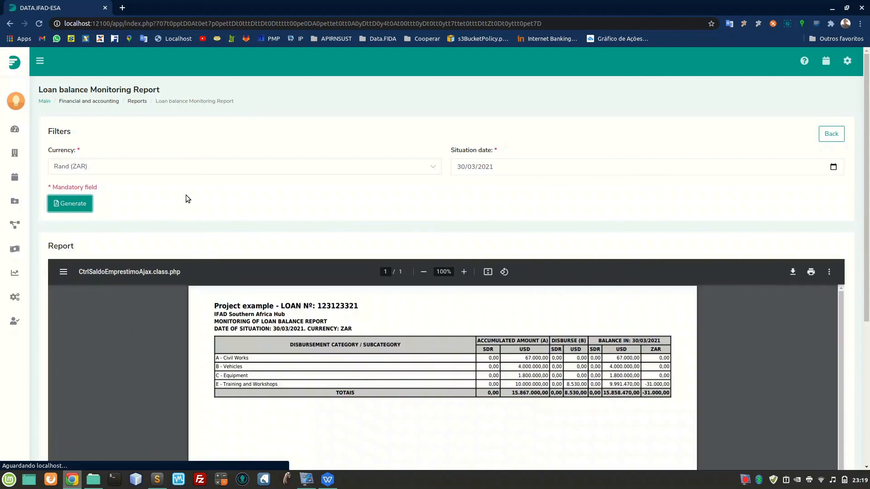
pyautogui.scroll(-3, 186, 194)
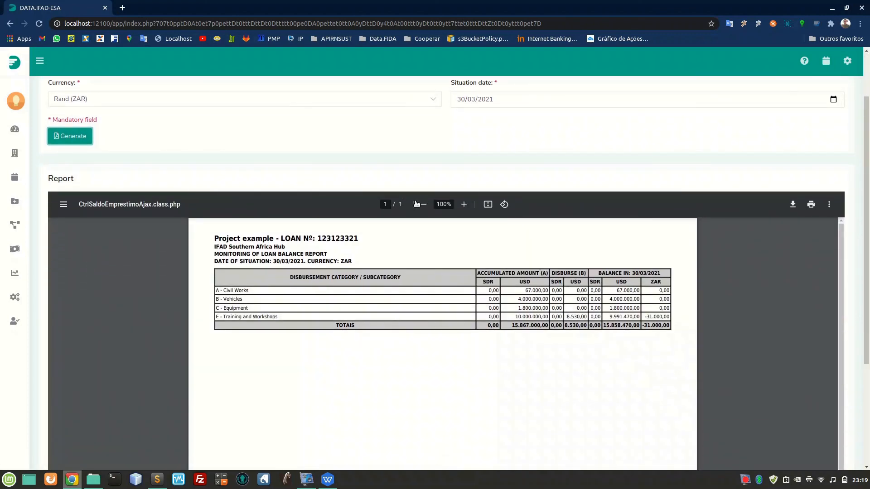
pyautogui.click(464, 206)
pyautogui.click(465, 209)
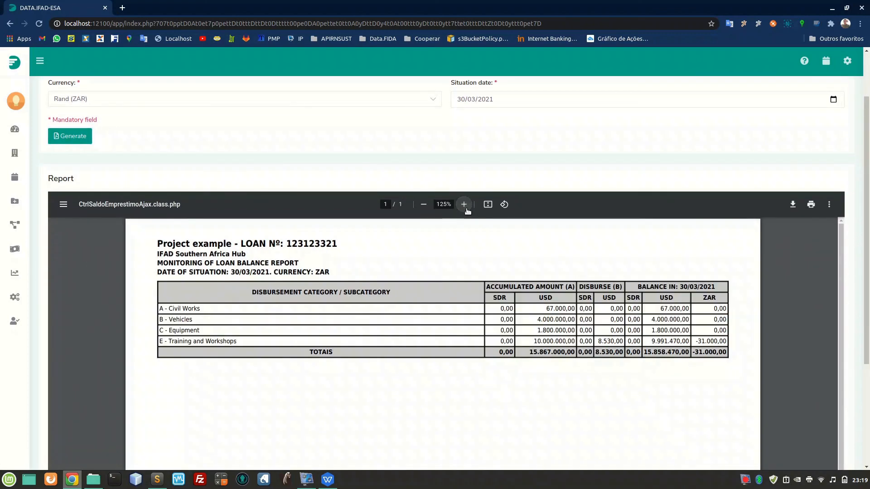
# Examine the loan balance report at 150% zoom and return to the reports list.
pyautogui.click(465, 207)
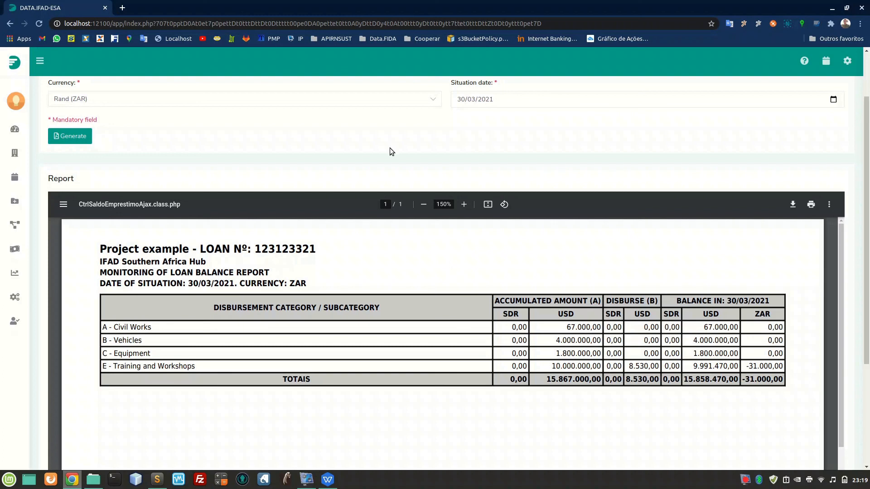
pyautogui.hotkey('alt', 'Left')
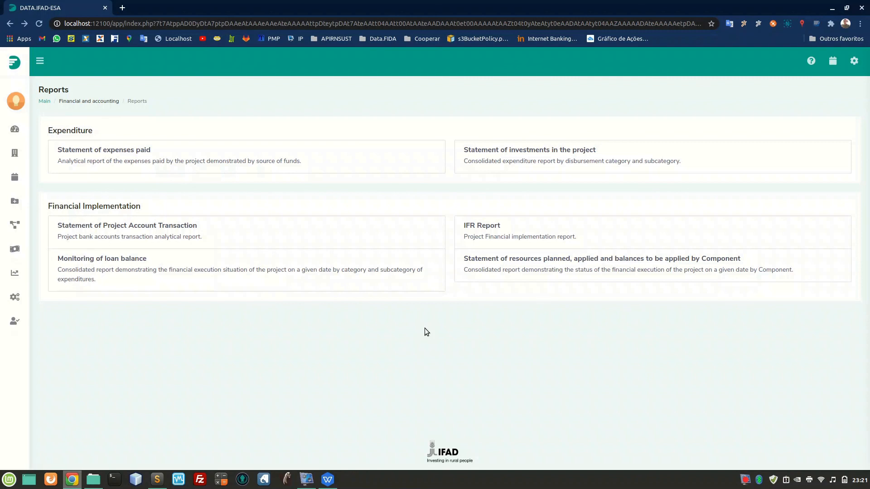
# Generate the Statement of resources planned, applied and balances to be applied by Component in Rand (ZAR) with situation date 30/03/2021, and enlarge it to 150%.
pyautogui.click(581, 267)
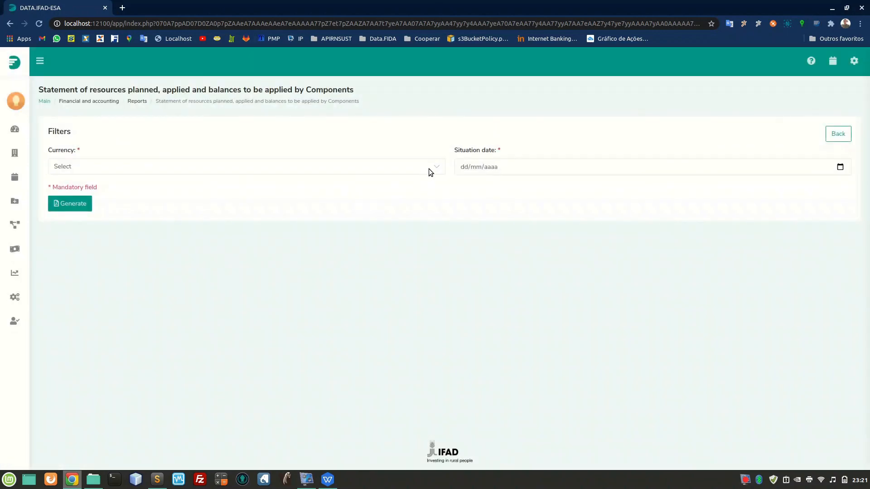
pyautogui.click(429, 169)
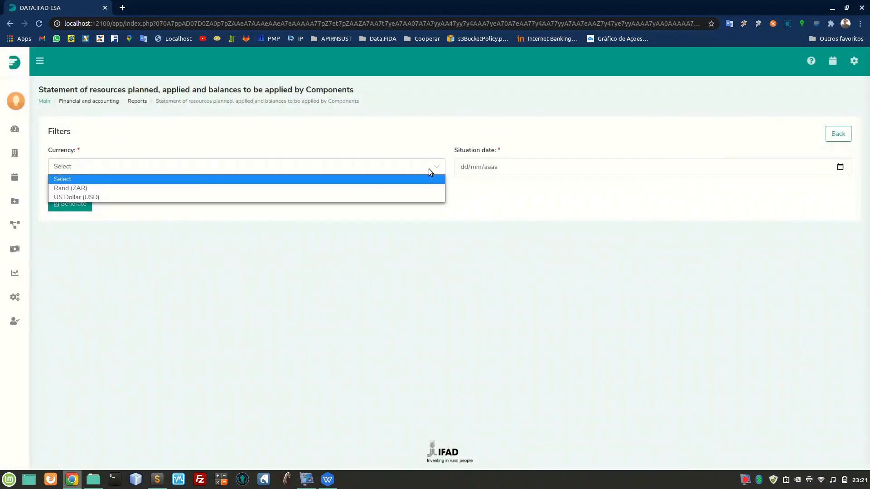
pyautogui.click(210, 190)
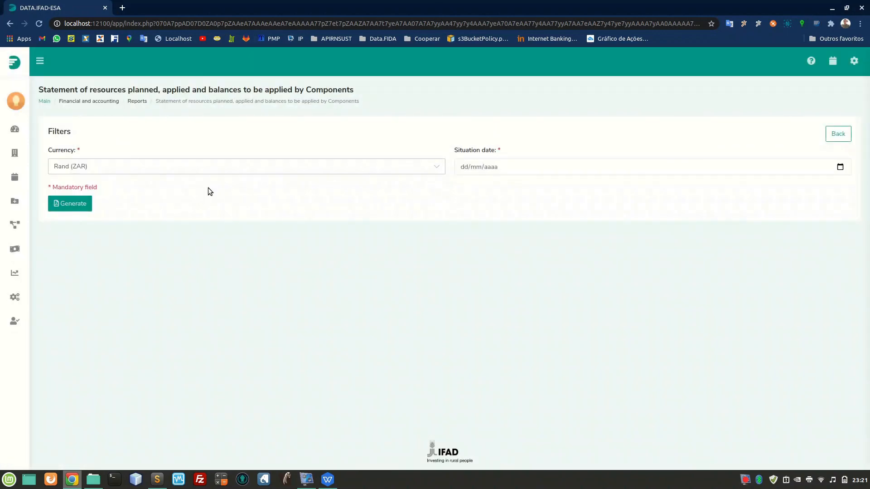
pyautogui.click(840, 167)
pyautogui.click(491, 267)
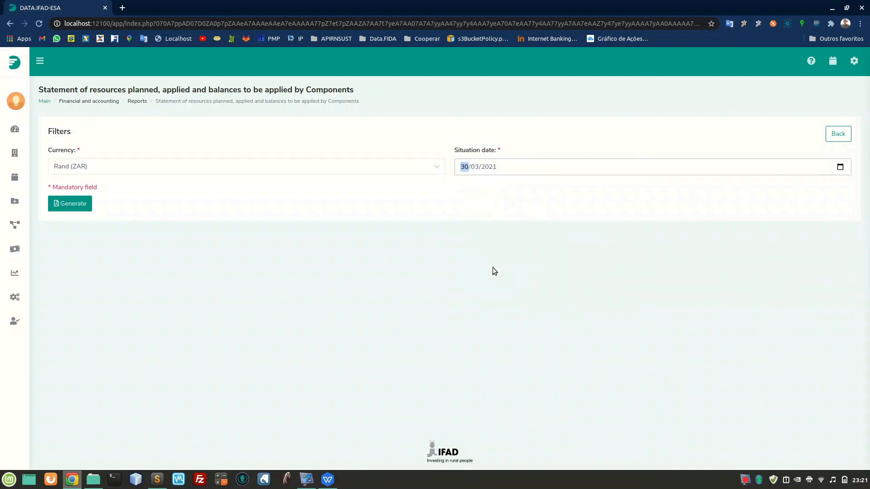
pyautogui.click(90, 205)
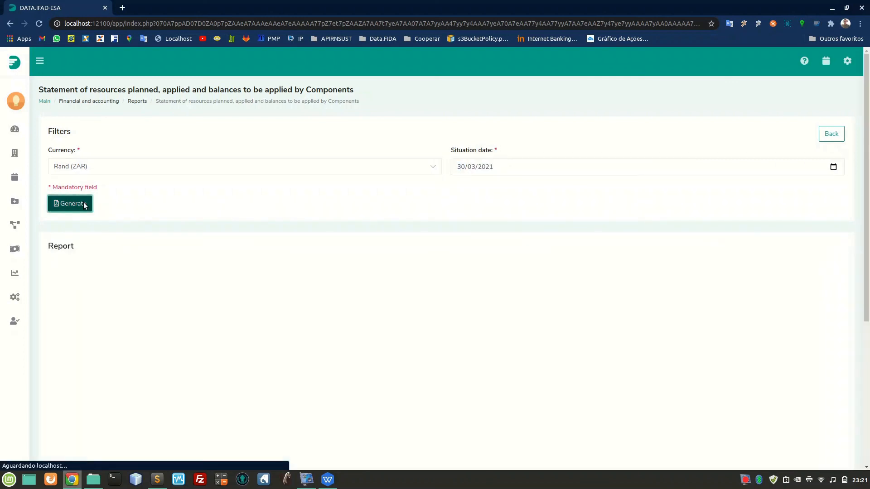
pyautogui.scroll(-2, 234, 201)
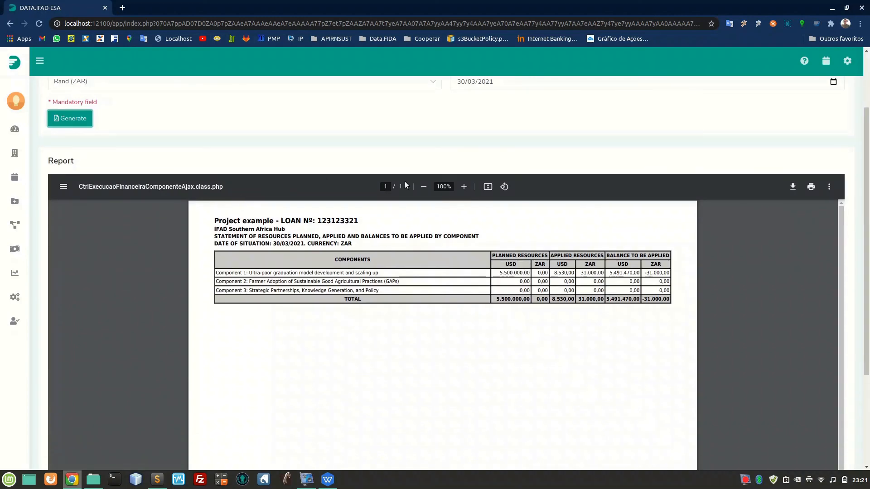
pyautogui.click(464, 187)
pyautogui.click(463, 187)
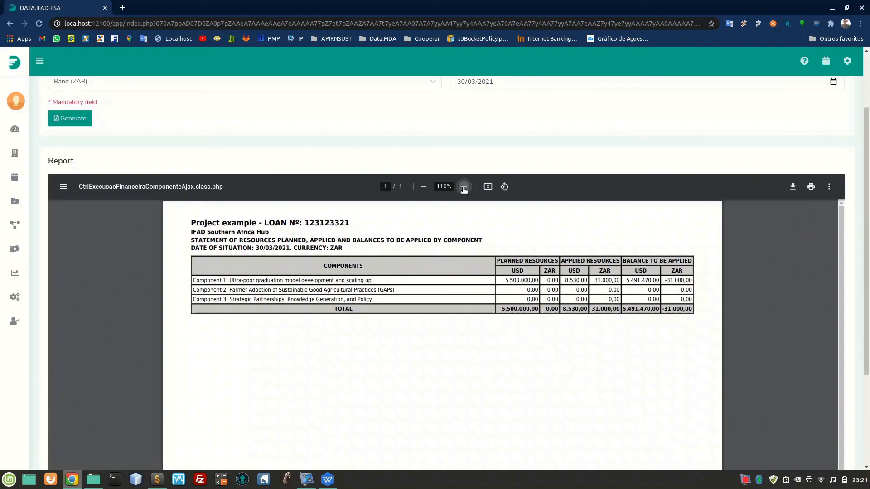
pyautogui.click(463, 186)
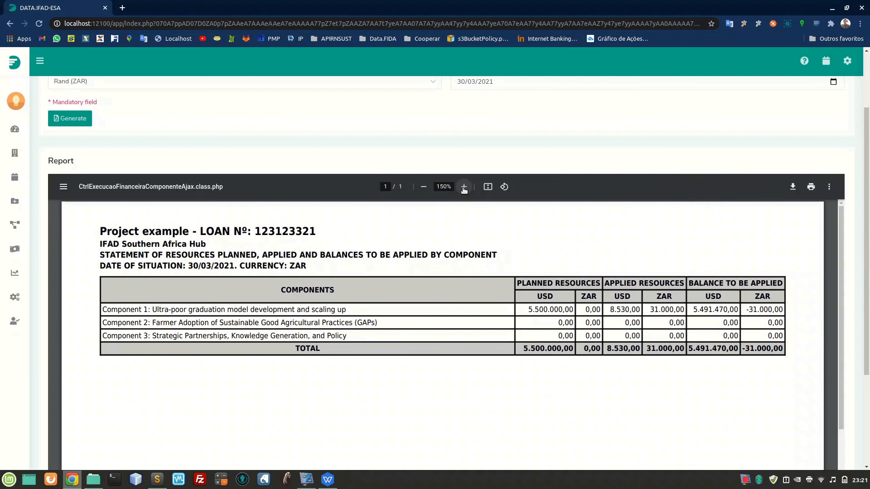